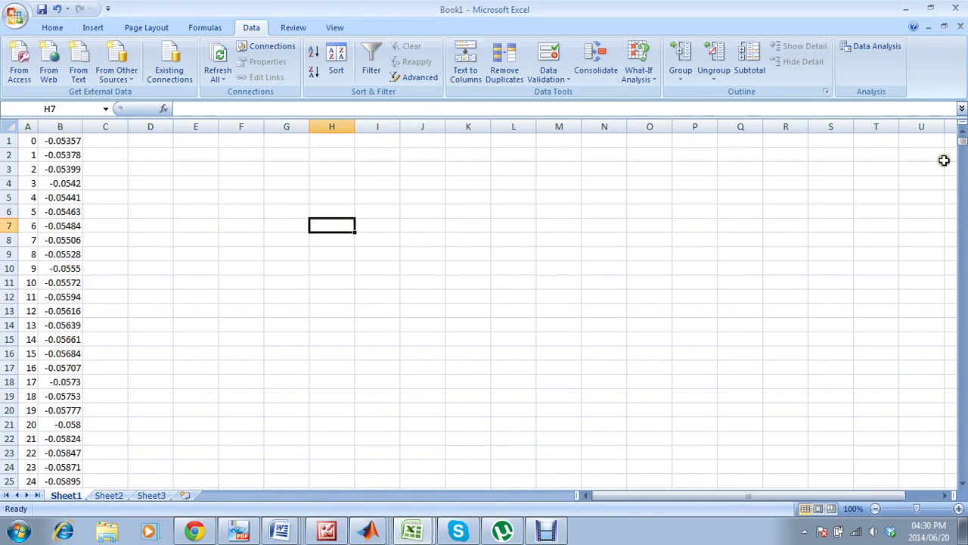
# Step: Select the first values in column B down to row 14
pyautogui.moveTo(962, 141)
pyautogui.mouseDown()
pyautogui.moveTo(963, 152)
pyautogui.moveTo(962, 132)
pyautogui.mouseUp()
pyautogui.moveTo(66, 155); pyautogui.dragTo(65, 326)
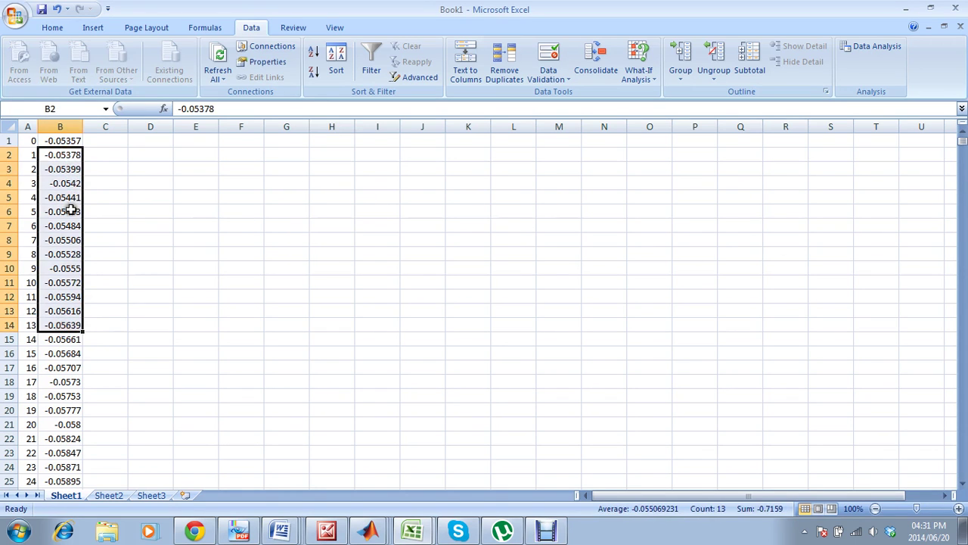
pyautogui.click(64, 143)
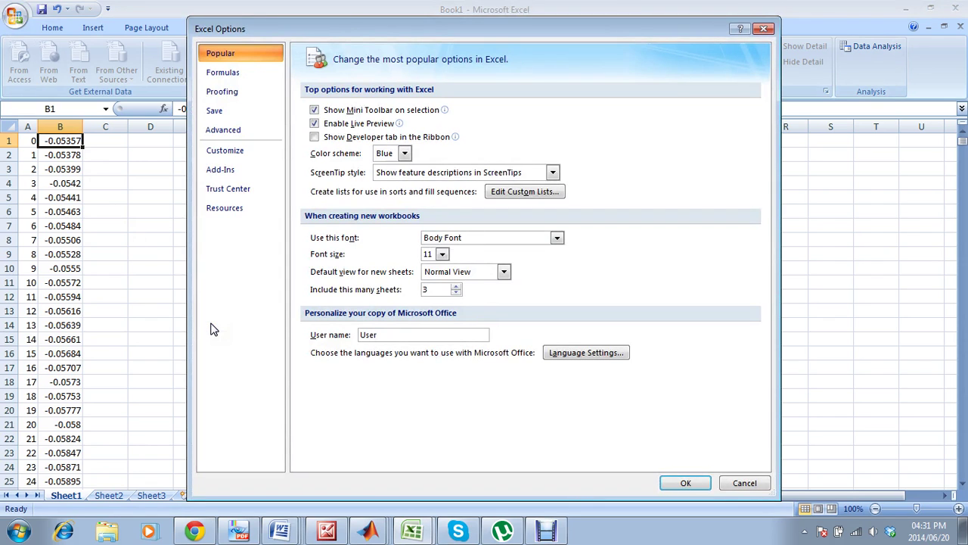
# Step: Check the installed add-ins without changes, then bring up the Data Analysis tools
pyautogui.click(235, 171)
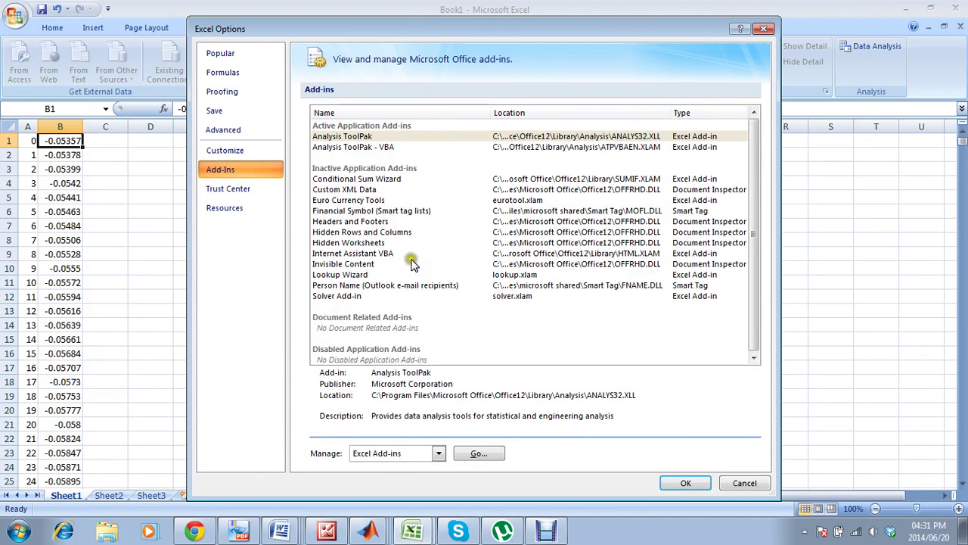
pyautogui.click(459, 457)
pyautogui.click(728, 487)
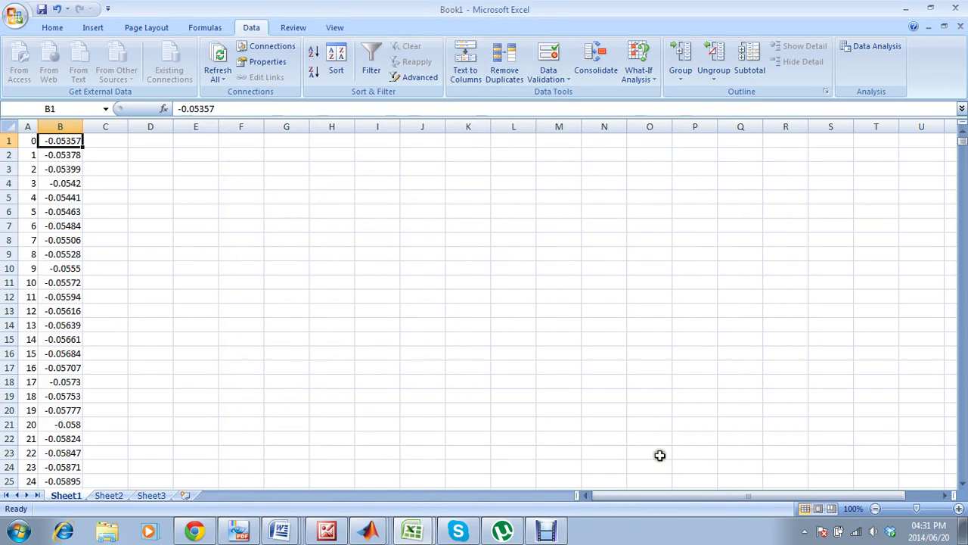
pyautogui.click(875, 47)
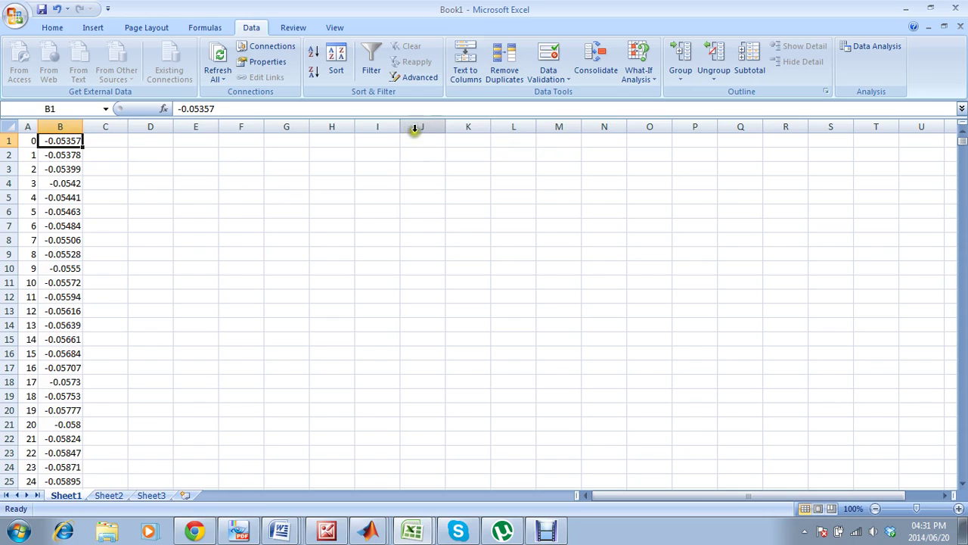
# Step: Type labels N, L, fx and H into H1:H4, with 30 in I4
pyautogui.click(348, 139)
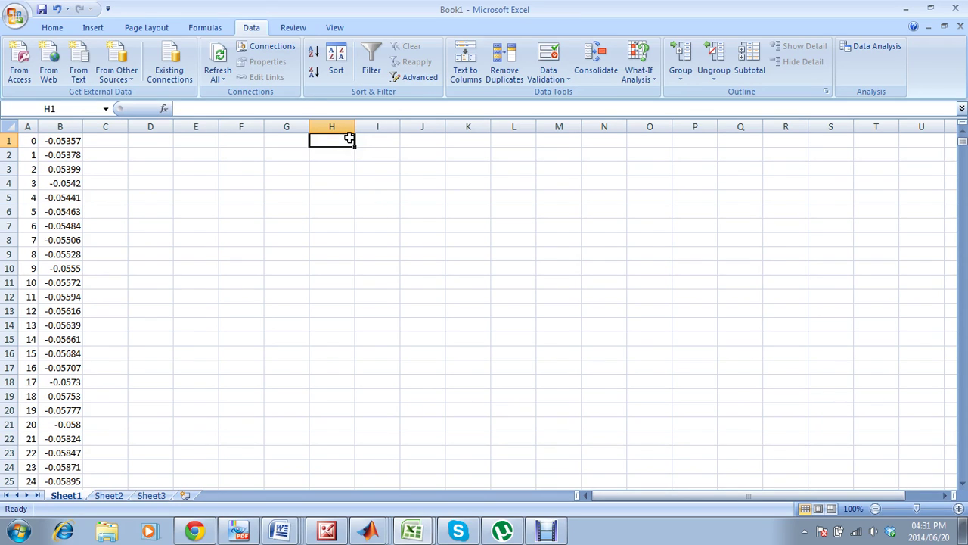
pyautogui.write('N')
pyautogui.press('Return')
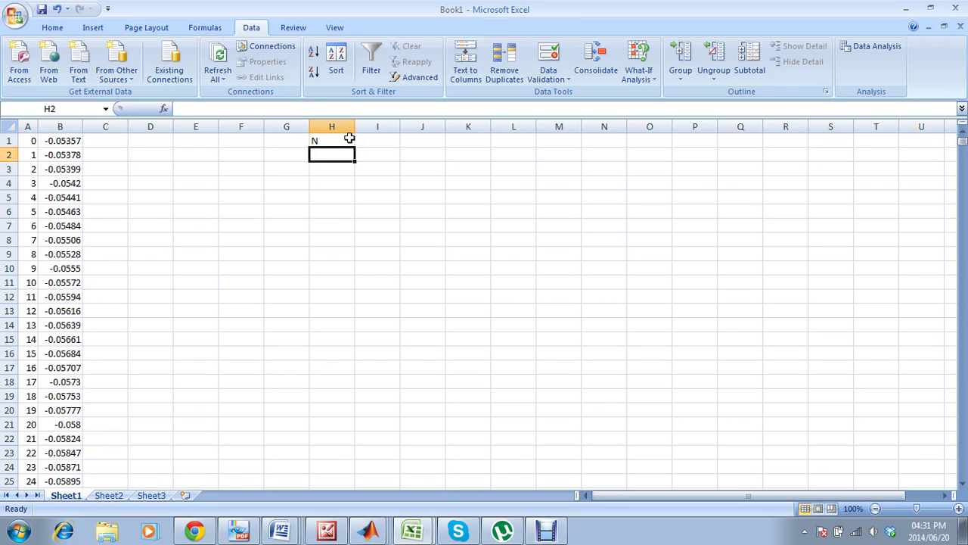
pyautogui.write('L')
pyautogui.press('Return')
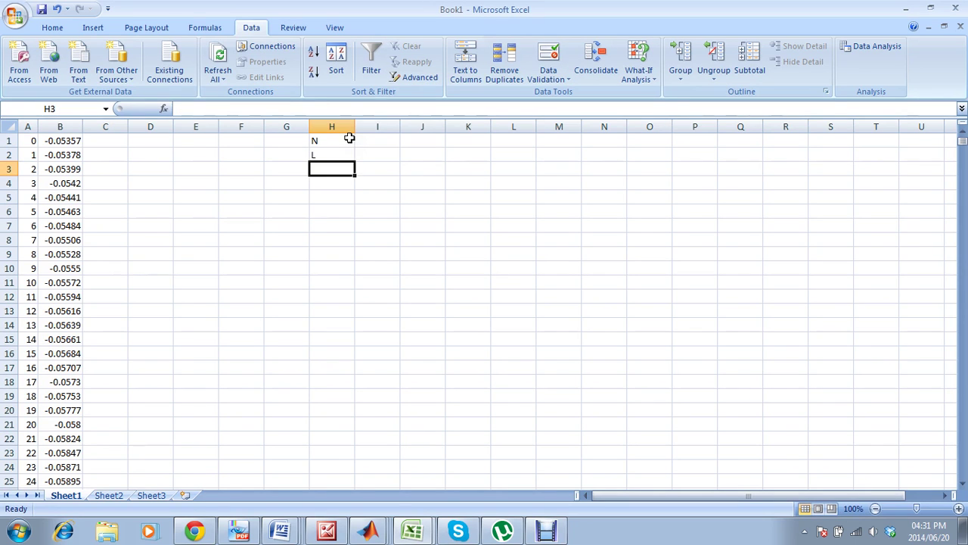
pyautogui.write('fx')
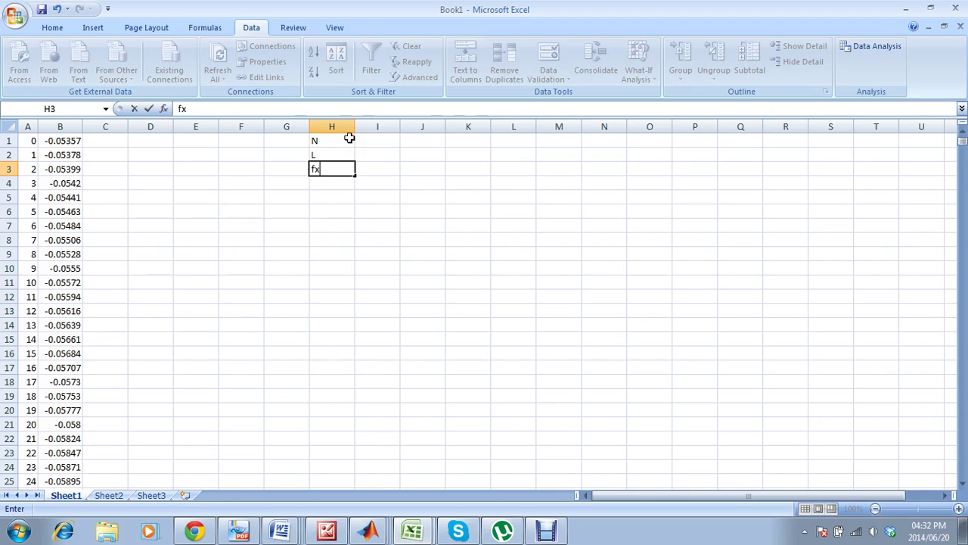
pyautogui.press('Return')
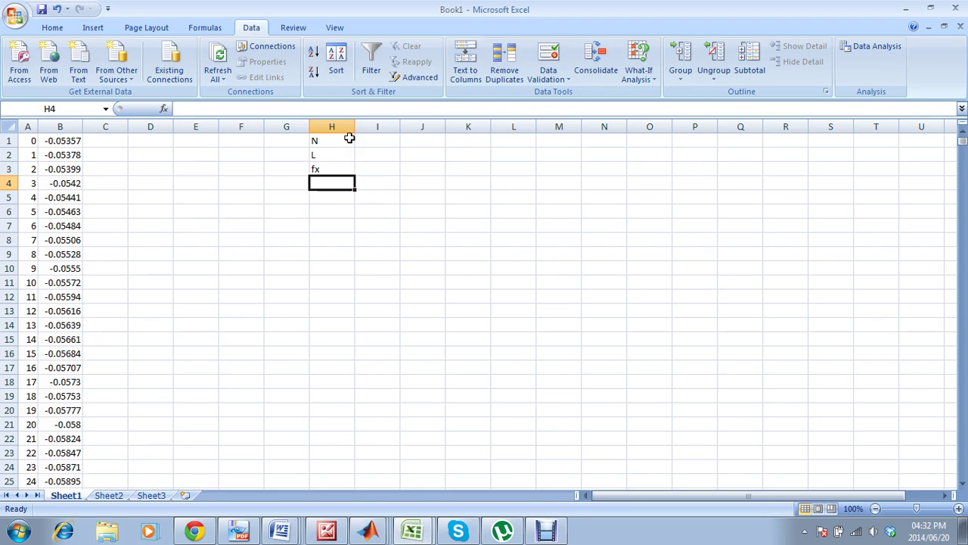
pyautogui.write('He')
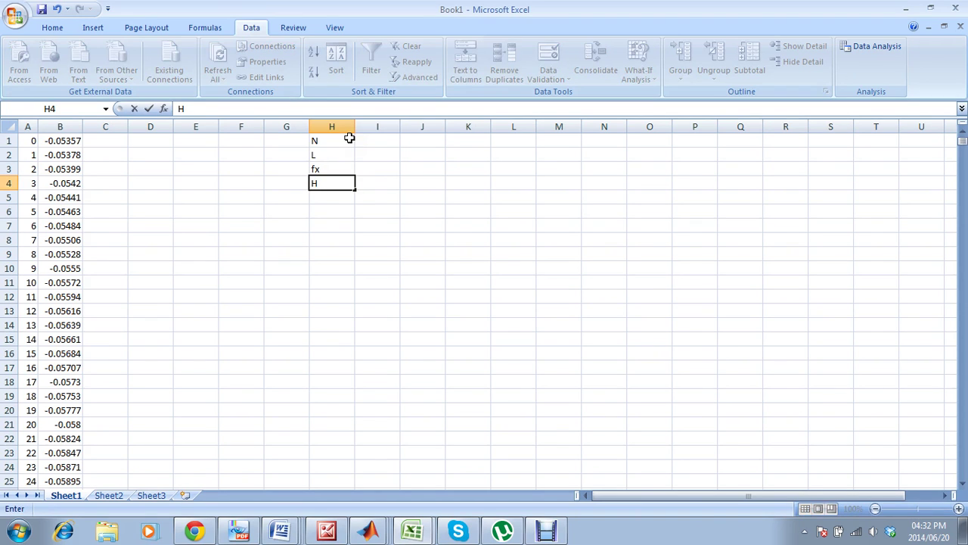
pyautogui.press('Tab')
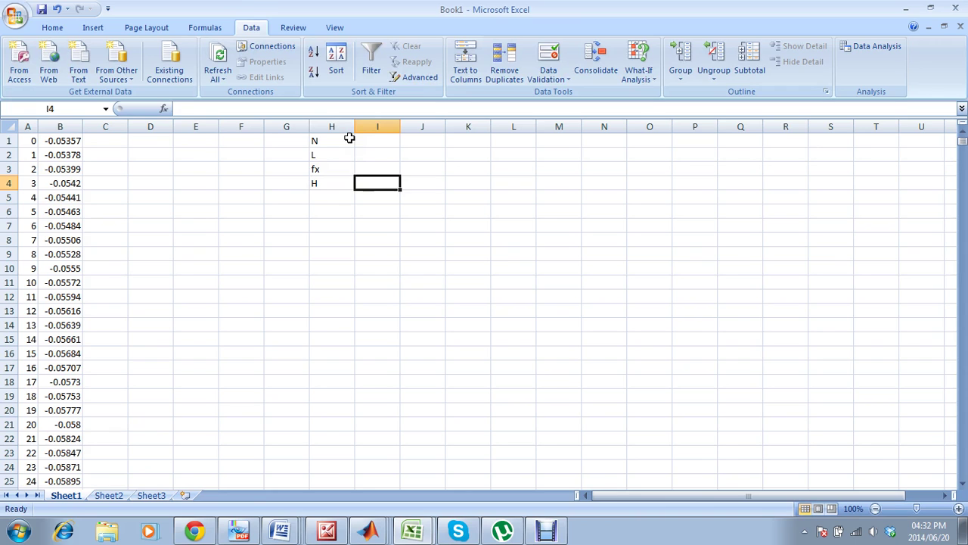
pyautogui.write('30')
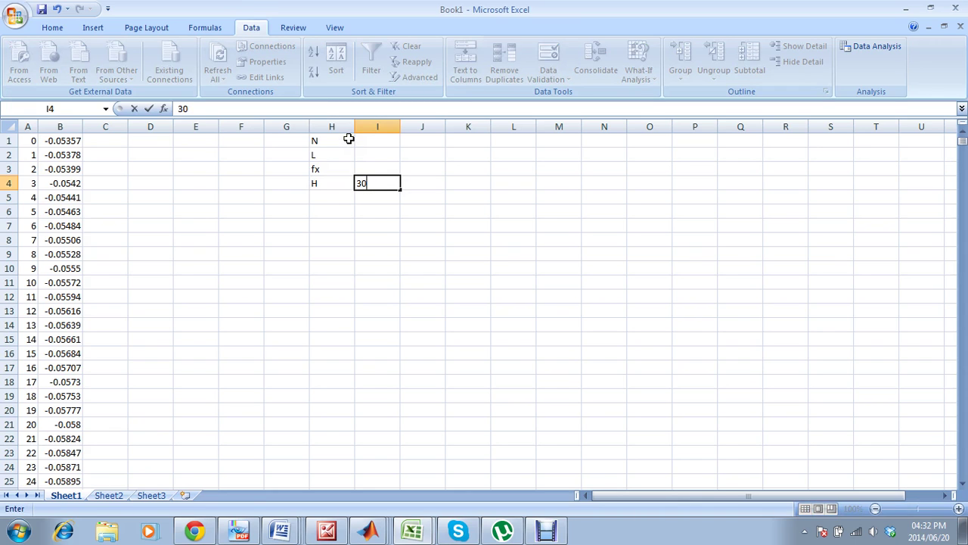
pyautogui.click(344, 195)
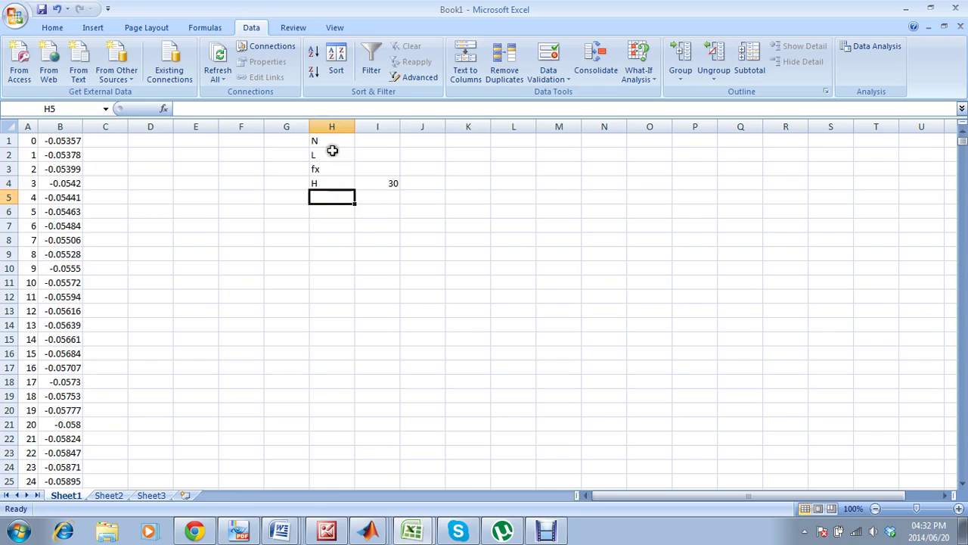
# Step: Extend the index series from A998:A1000 down to 1024 in row 1025
pyautogui.moveTo(963, 144); pyautogui.dragTo(963, 145)
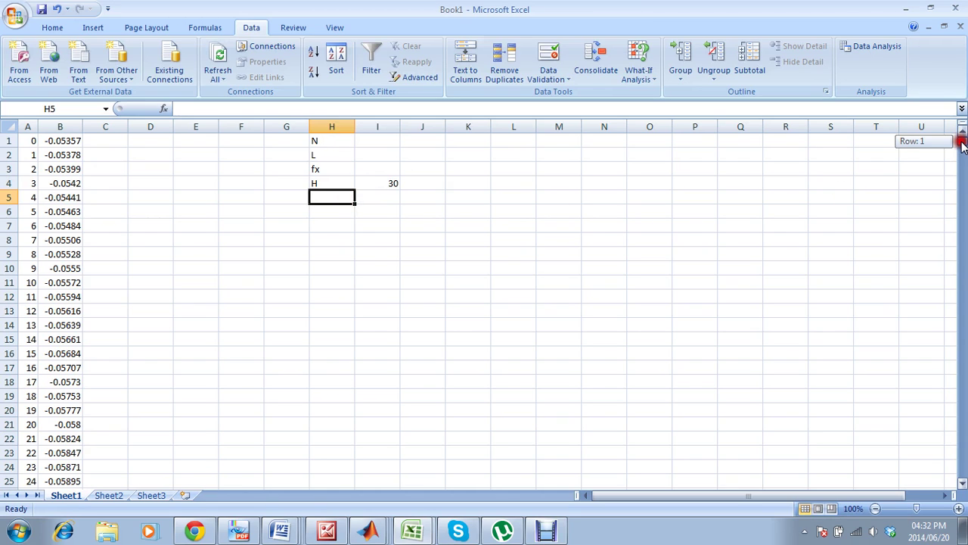
pyautogui.moveTo(963, 143); pyautogui.dragTo(963, 482)
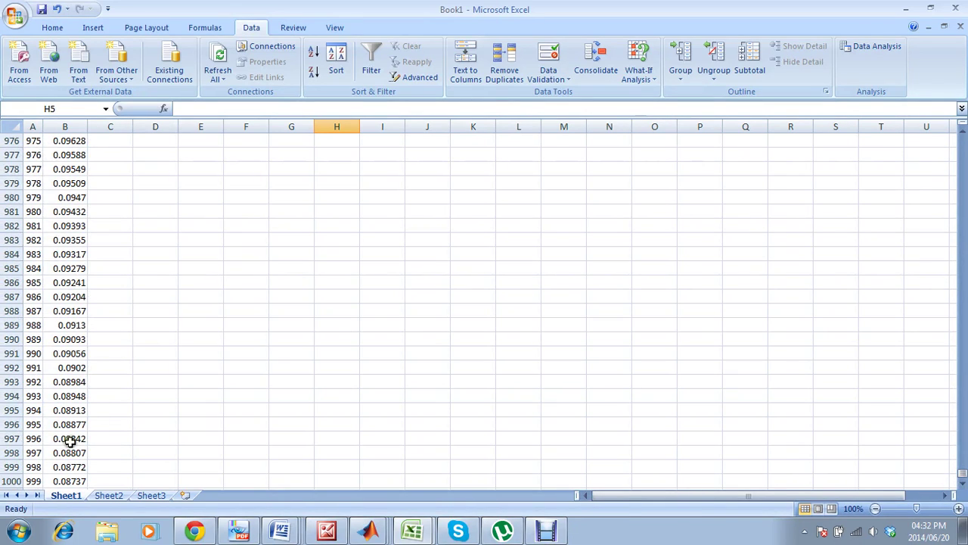
pyautogui.click(92, 481)
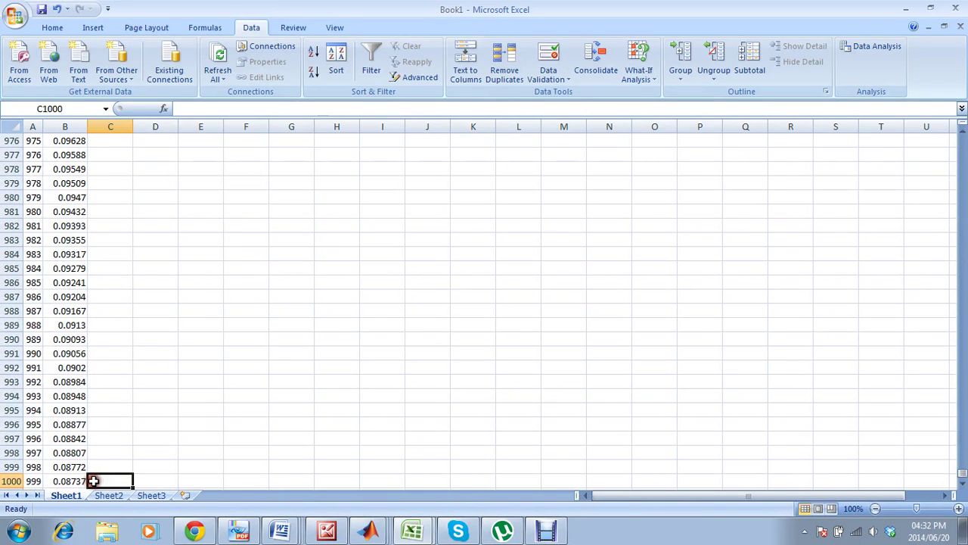
pyautogui.press('Down')
pyautogui.press('Down')
pyautogui.press('Down')
pyautogui.press('Down')
pyautogui.press('Down')
pyautogui.press('Down')
pyautogui.press('Down')
pyautogui.press('Down')
pyautogui.press('Down')
pyautogui.press('Down')
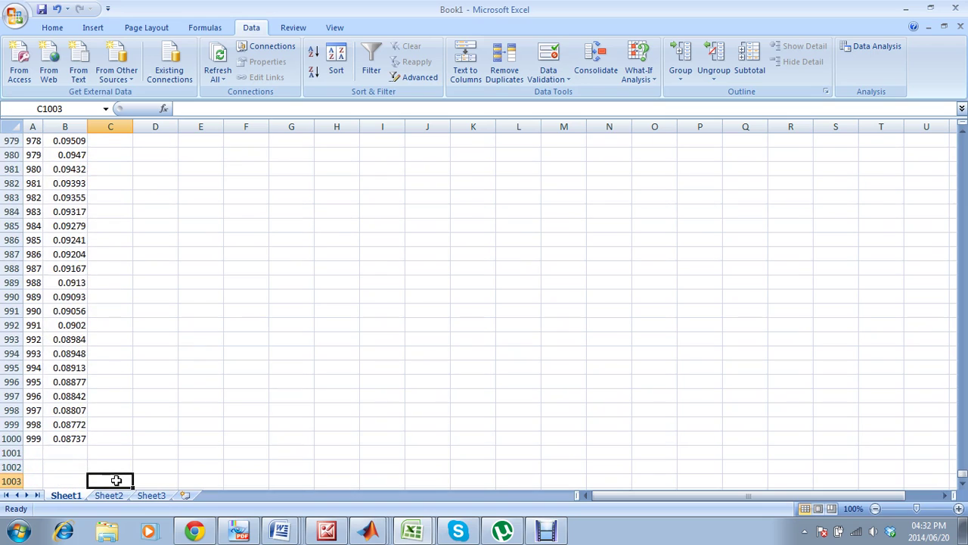
pyautogui.press('Down')
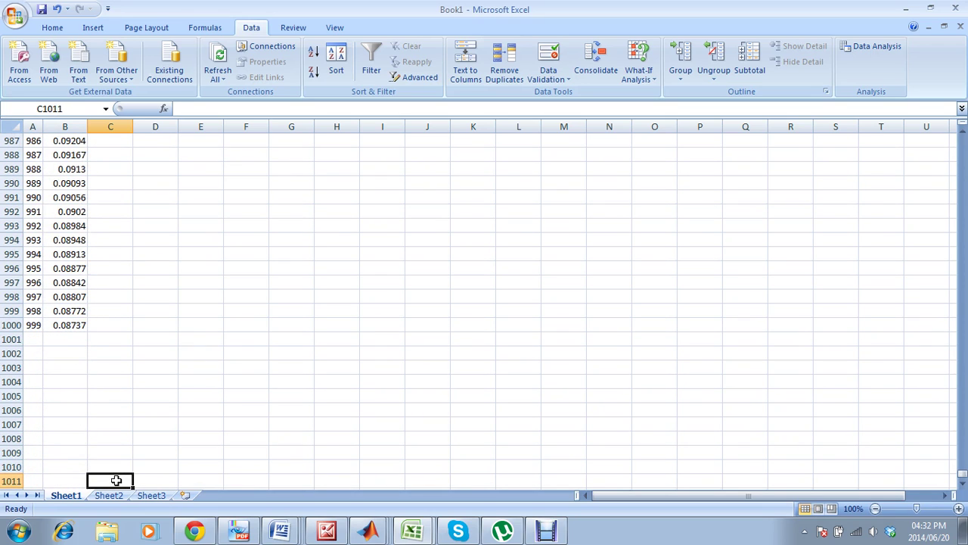
pyautogui.click(32, 310)
pyautogui.moveTo(33, 297); pyautogui.dragTo(41, 458)
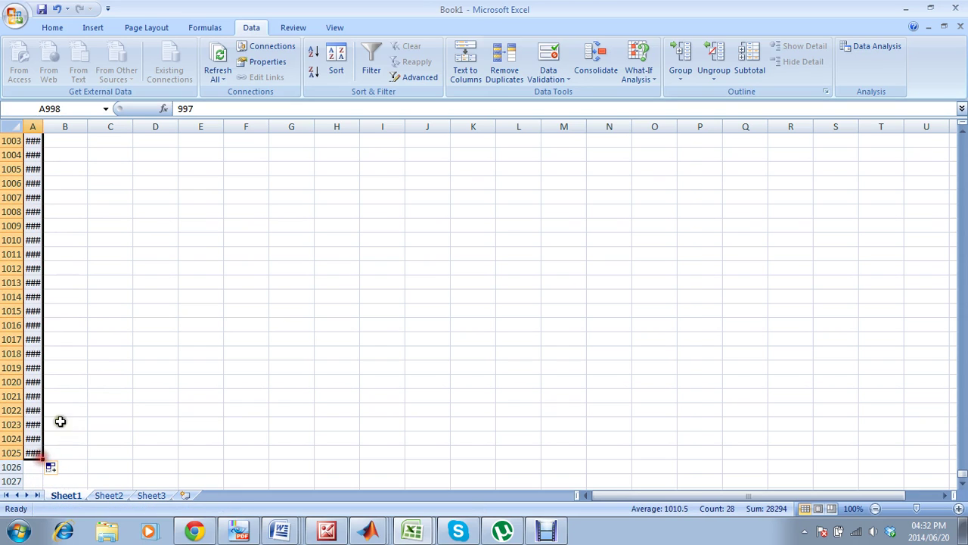
# Step: Autofit column A so the four-digit index numbers show fully
pyautogui.doubleClick(43, 124)
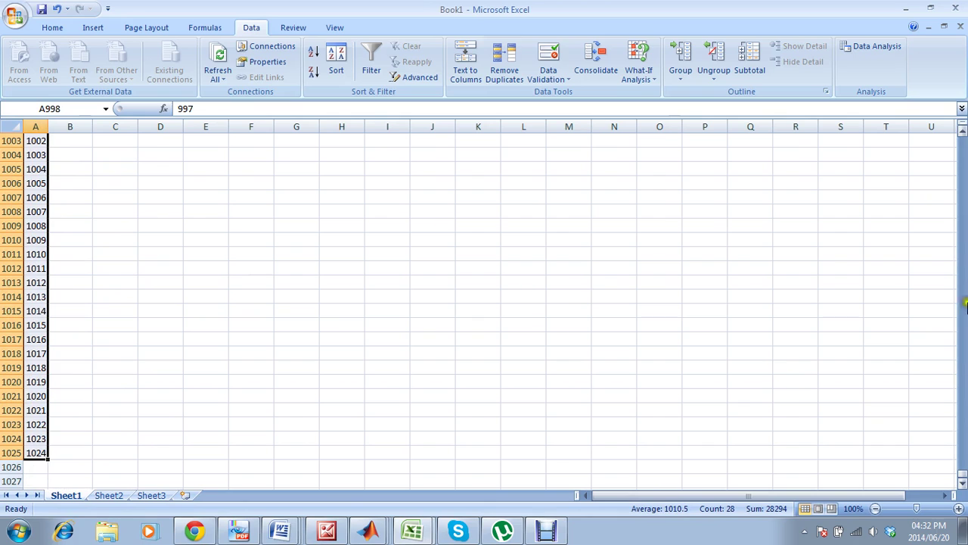
pyautogui.moveTo(963, 130); pyautogui.dragTo(963, 130)
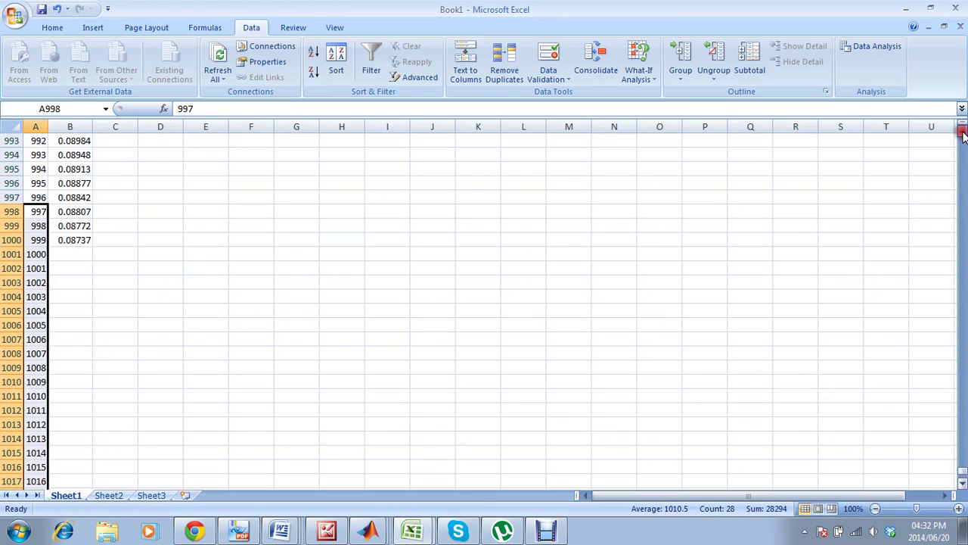
pyautogui.click(67, 252)
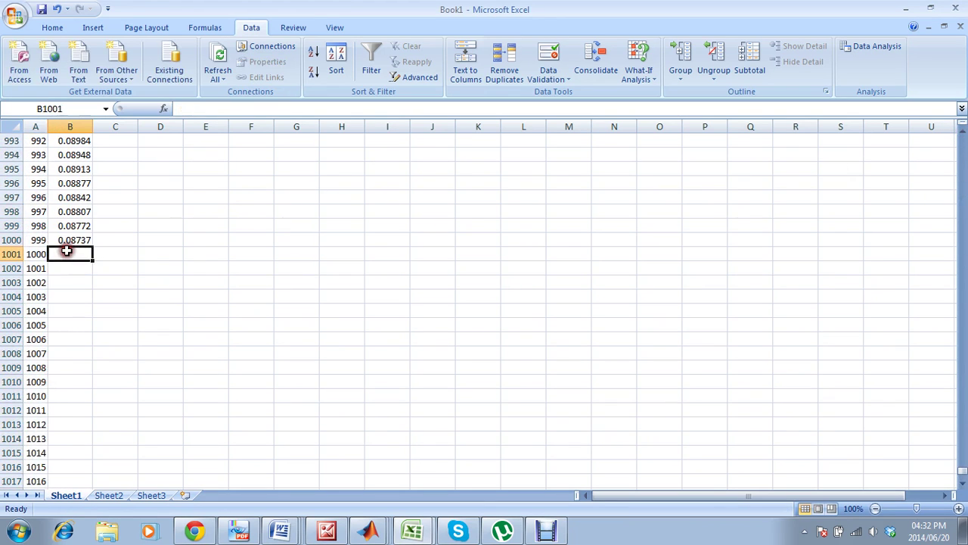
# Step: Enter =B1000+0.001 in B1001 and fill it down to B1025
pyautogui.click(214, 109)
pyautogui.write('=')
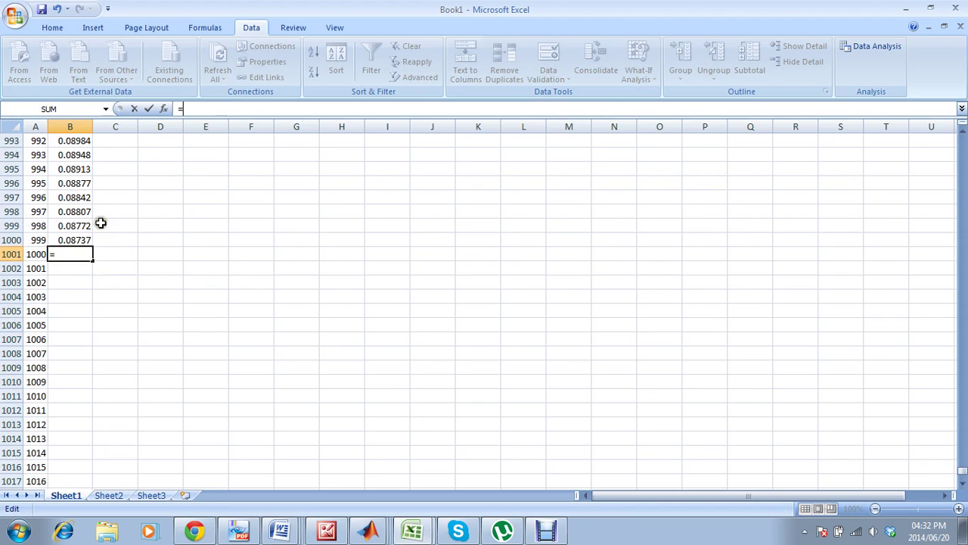
pyautogui.click(80, 240)
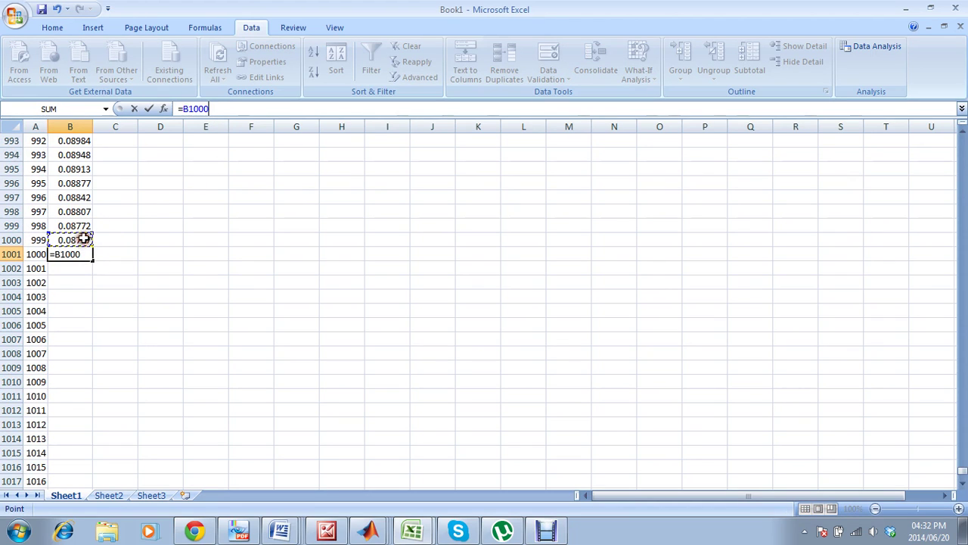
pyautogui.click(189, 108)
pyautogui.write('$1')
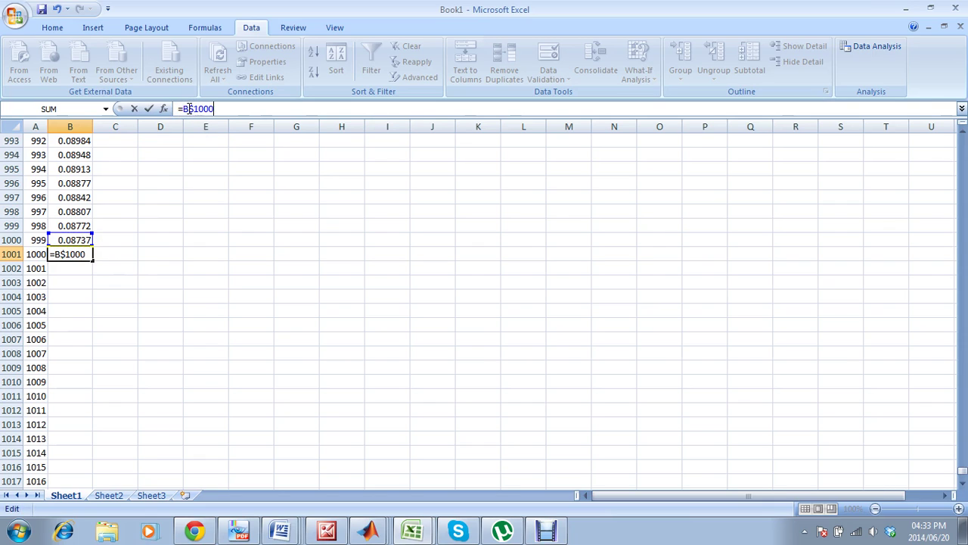
pyautogui.write('000+0.001')
pyautogui.press('Return')
pyautogui.click(80, 253)
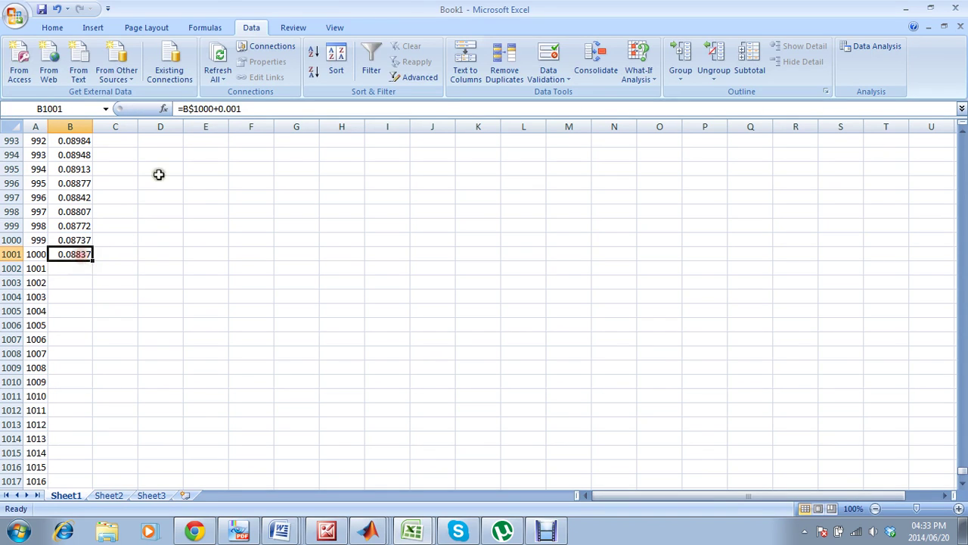
pyautogui.click(191, 108)
pyautogui.press('Return')
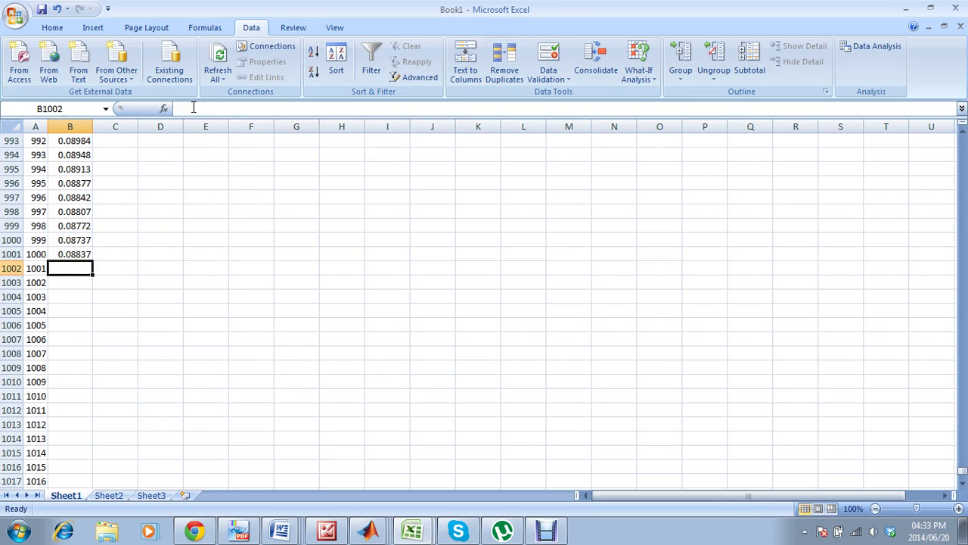
pyautogui.click(80, 254)
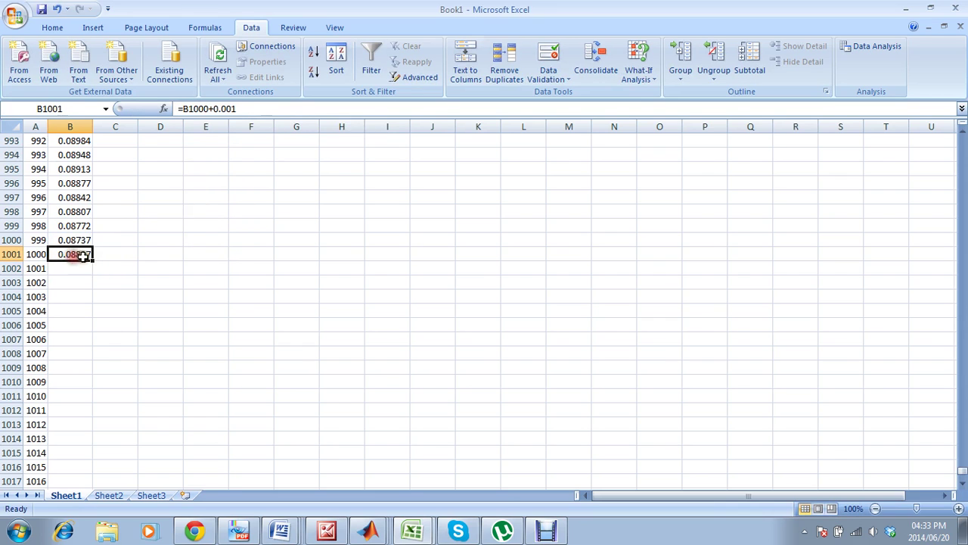
pyautogui.doubleClick(92, 261)
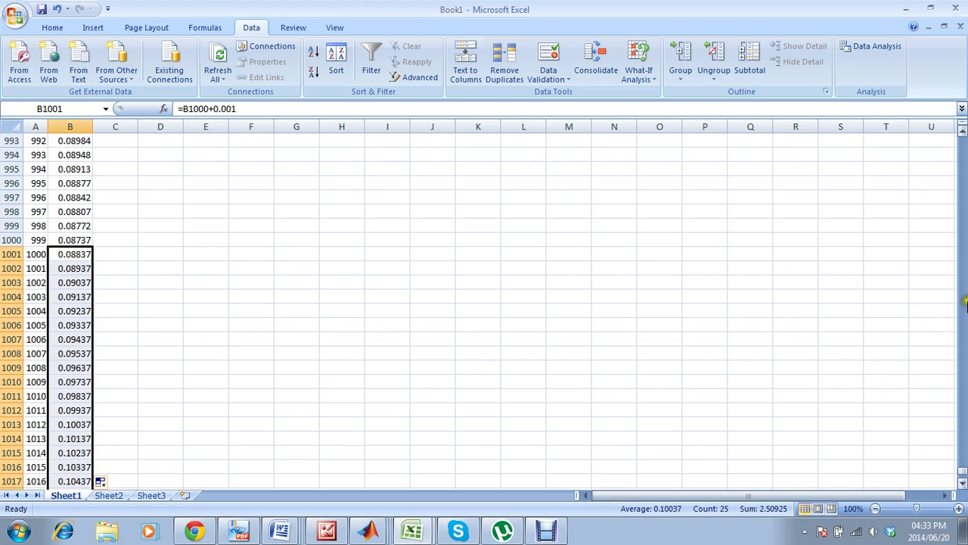
pyautogui.moveTo(962, 476); pyautogui.dragTo(962, 138)
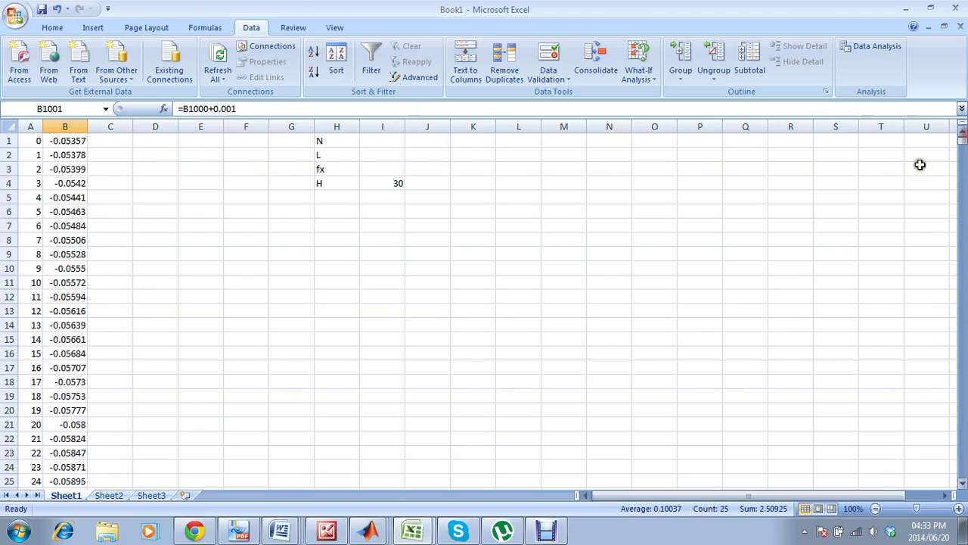
# Step: Enter 1024 for N in I1 and the L formula =(I1-1)*1 in I2
pyautogui.click(394, 144)
pyautogui.write('102')
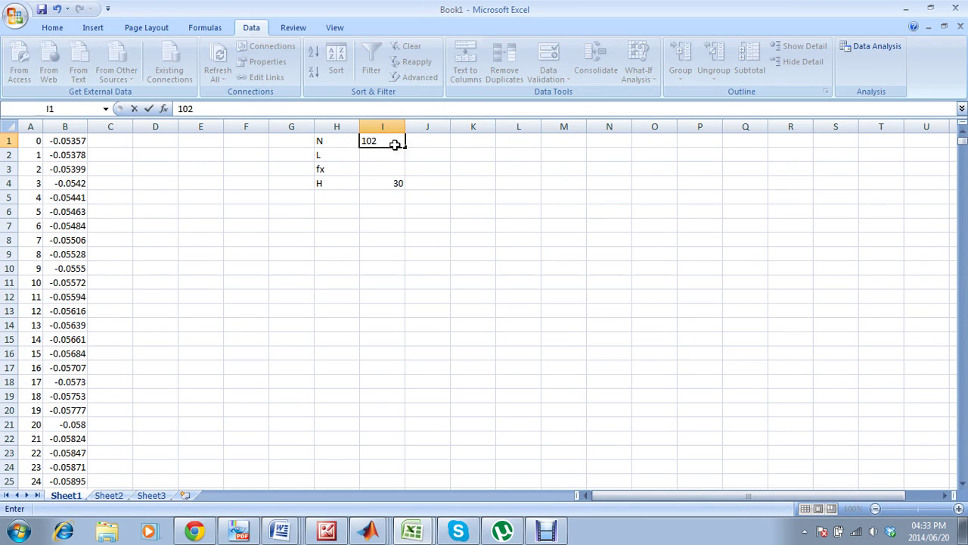
pyautogui.write('4')
pyautogui.click(379, 155)
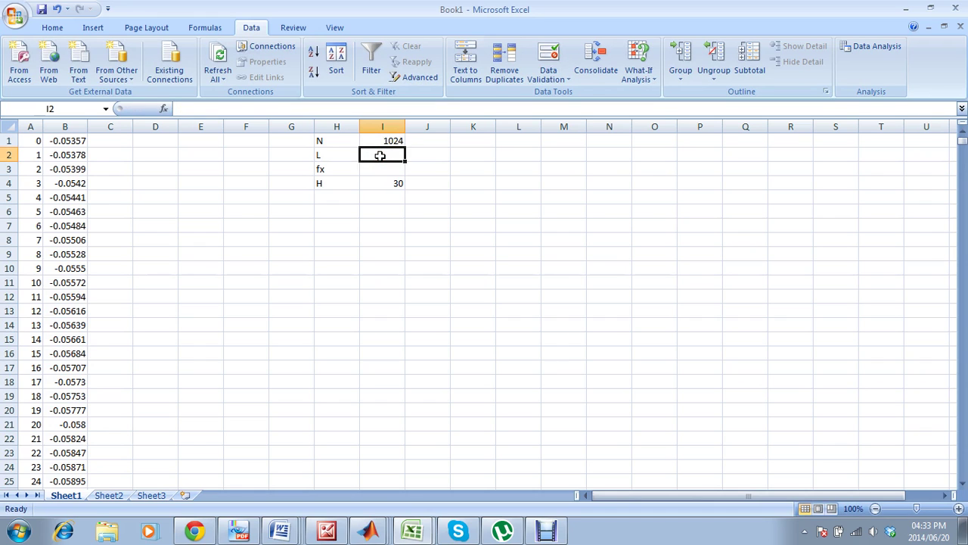
pyautogui.write('=(')
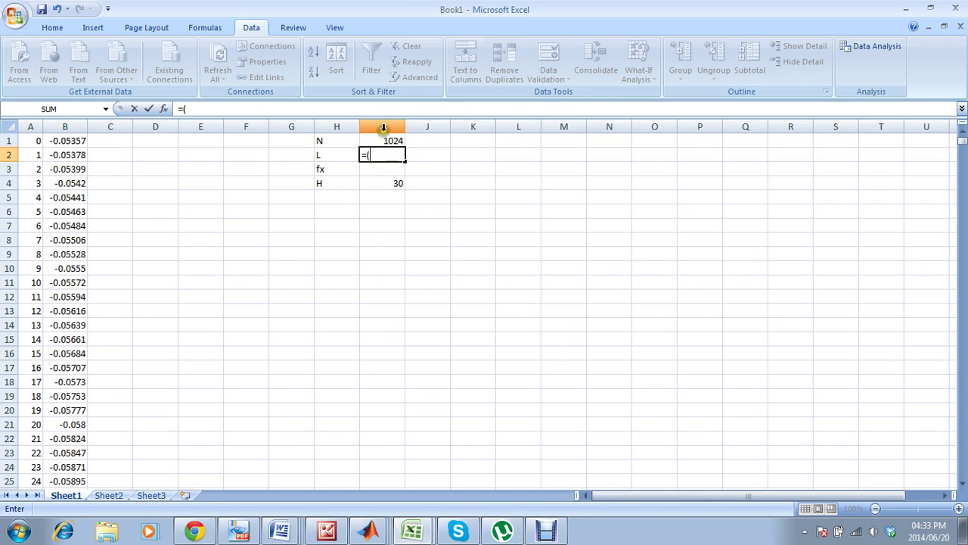
pyautogui.click(383, 141)
pyautogui.click(376, 113)
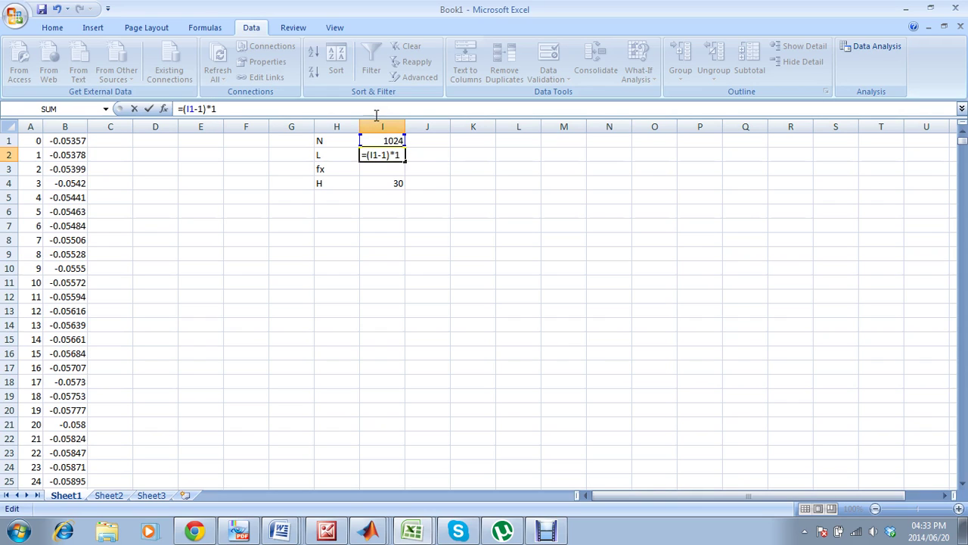
pyautogui.press('Return')
# Step: Try multiplier 5 in the L formula, then restore L to 1023
pyautogui.click(395, 155)
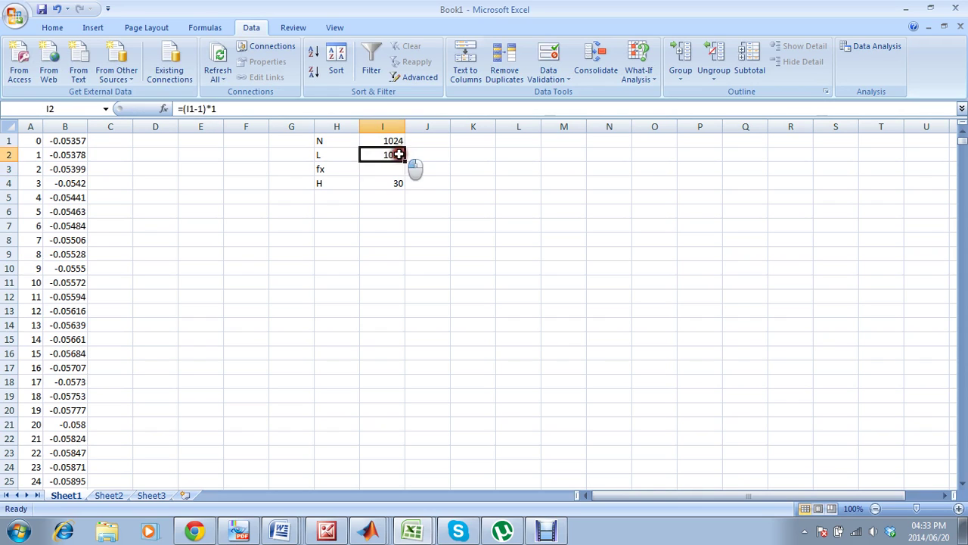
pyautogui.click(329, 108)
pyautogui.press('BackSpace')
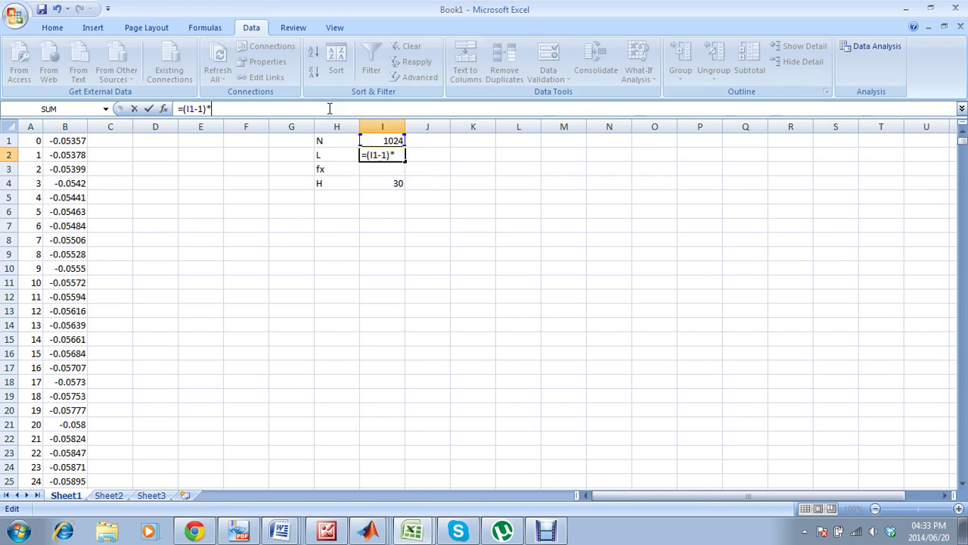
pyautogui.write('5')
pyautogui.press('Return')
pyautogui.click(384, 154)
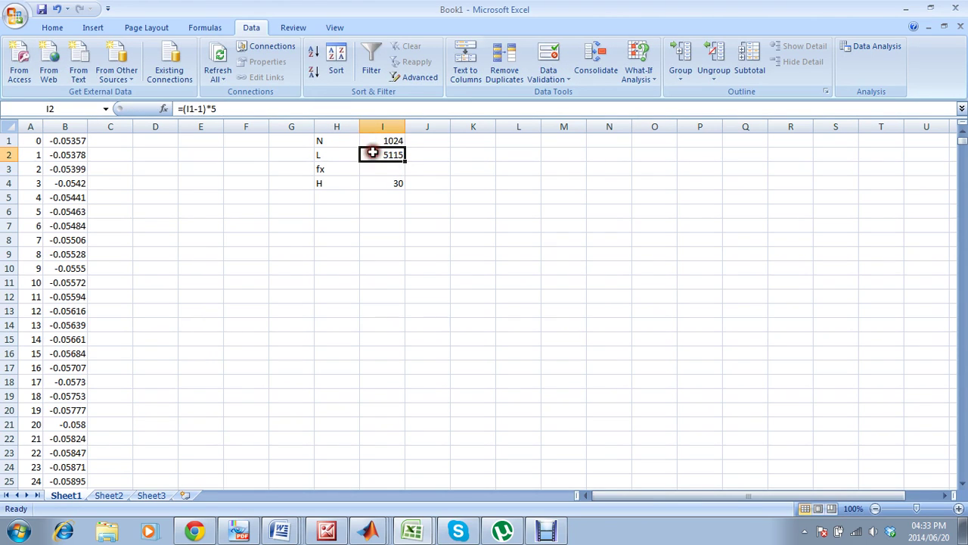
pyautogui.click(327, 109)
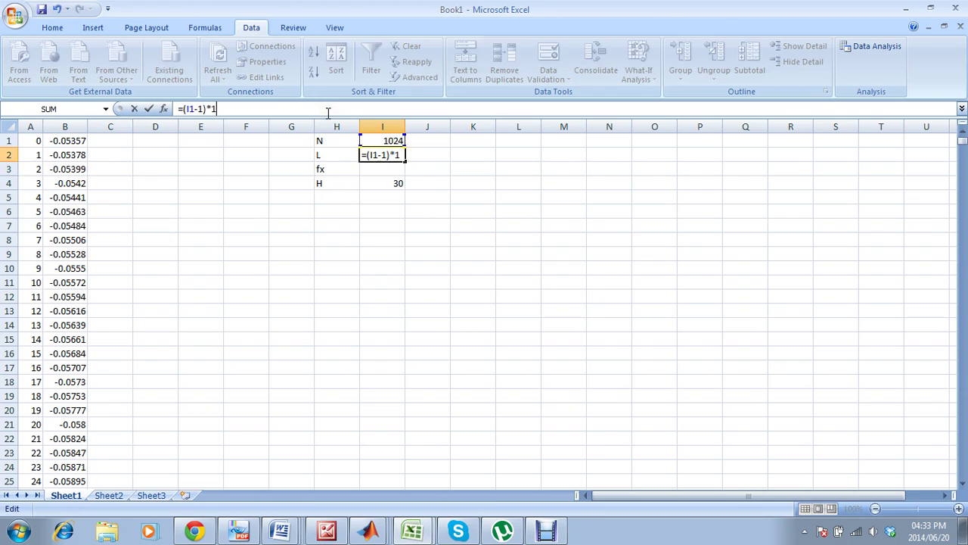
pyautogui.press('Return')
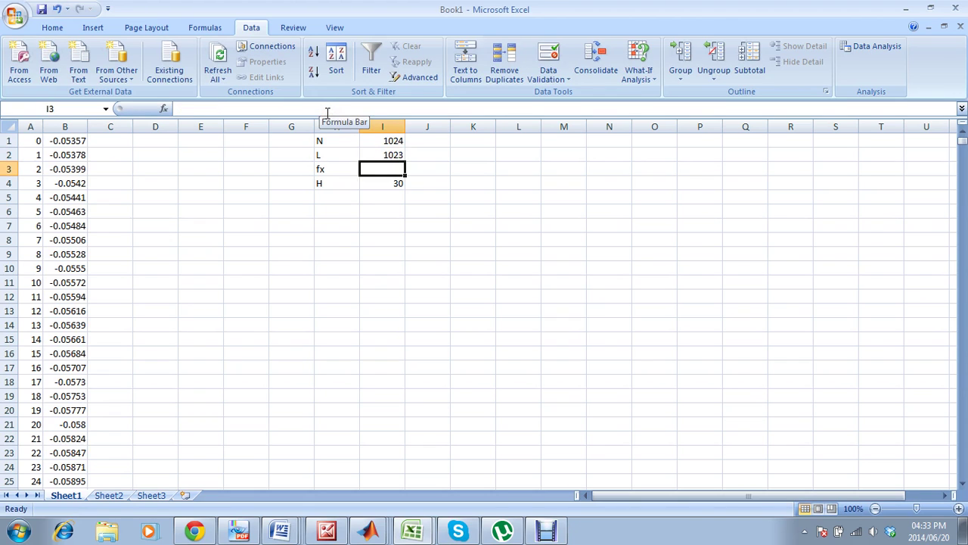
# Step: Enter fx as =1/I2 in I3 (0.000978), then bring up Data Analysis from C1
pyautogui.write('1')
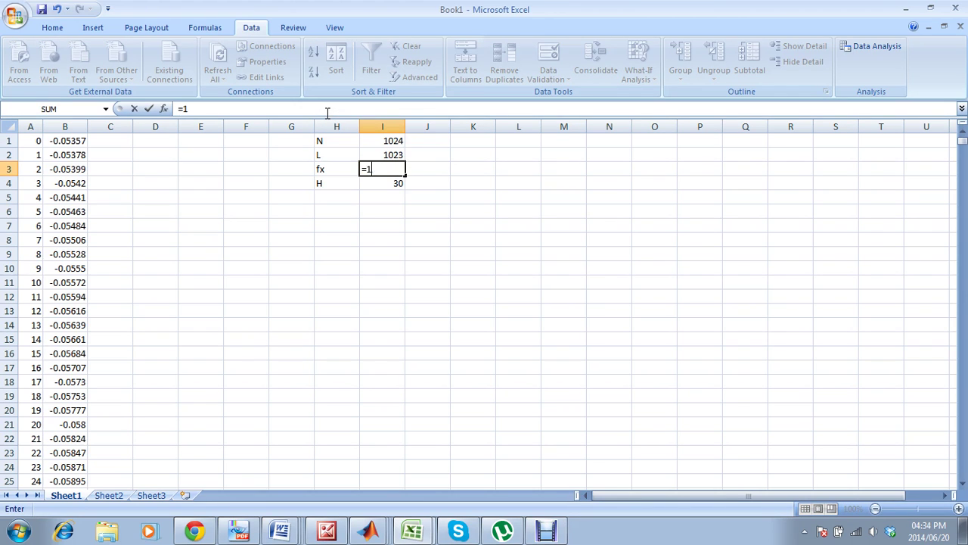
pyautogui.write('/')
pyautogui.click(382, 154)
pyautogui.press('Return')
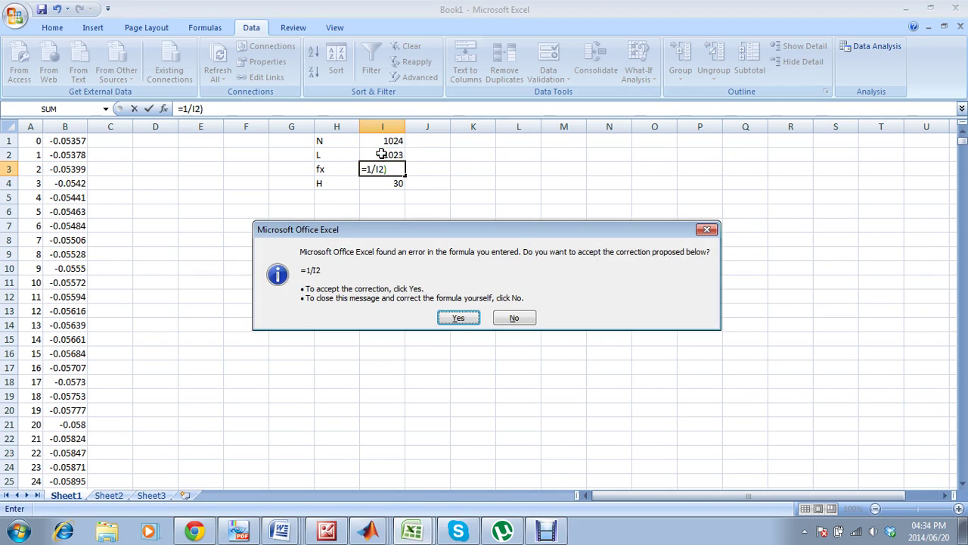
pyautogui.click(458, 318)
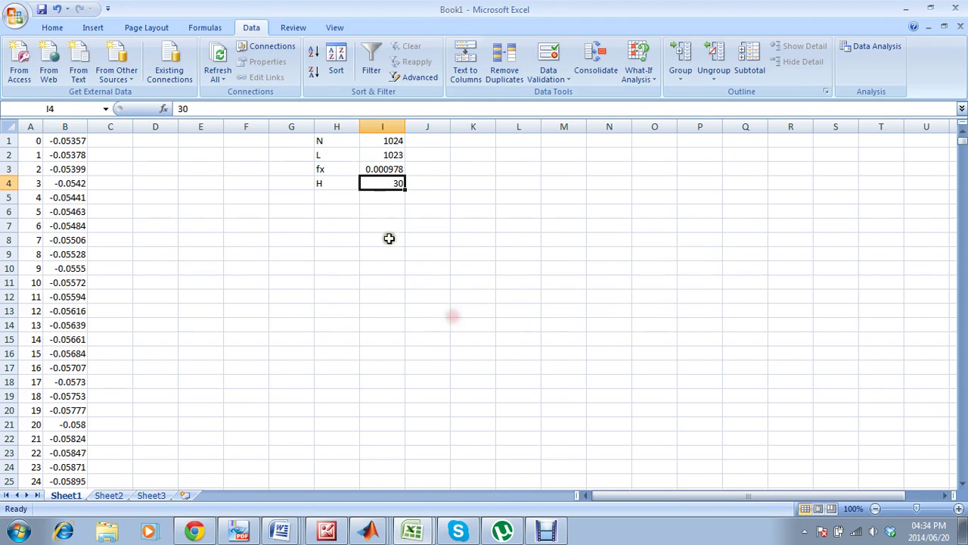
pyautogui.click(387, 168)
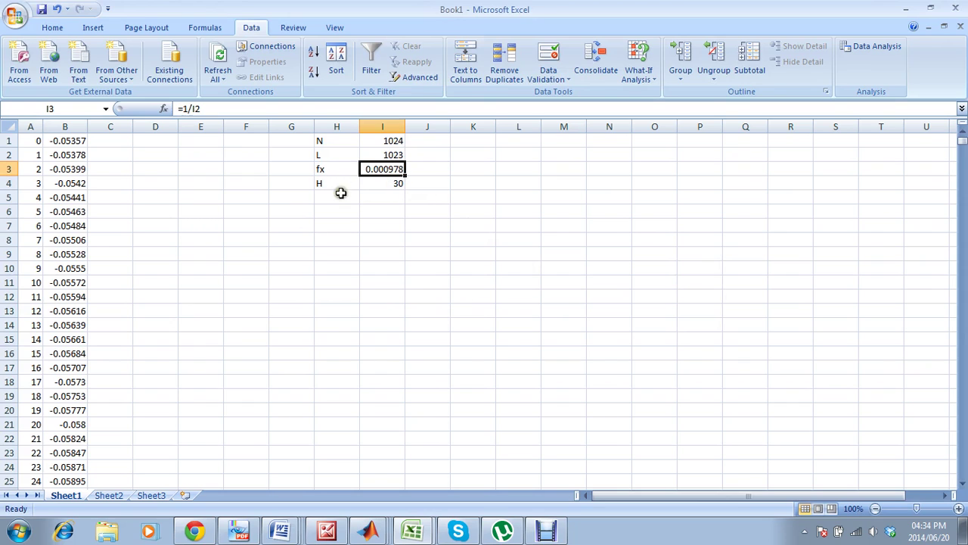
pyautogui.click(121, 137)
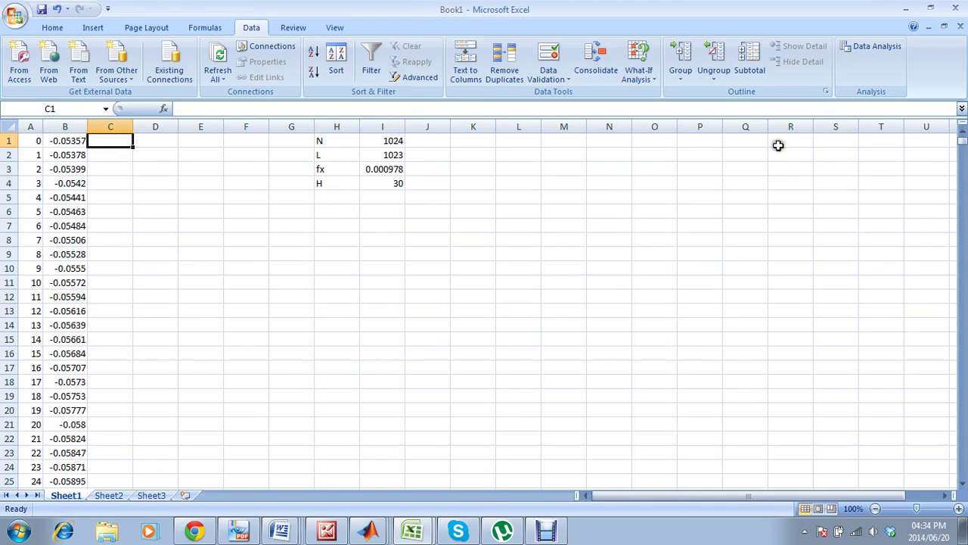
pyautogui.click(858, 48)
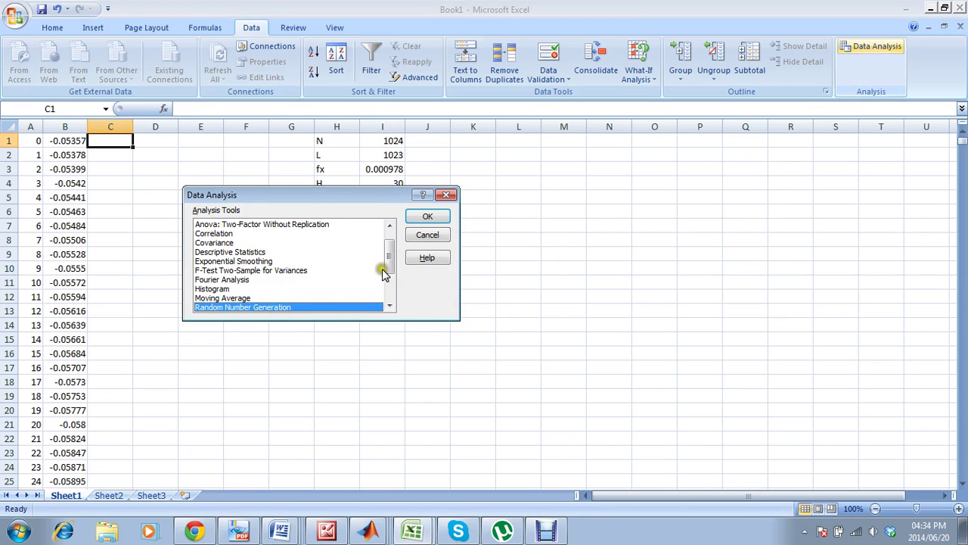
pyautogui.click(254, 279)
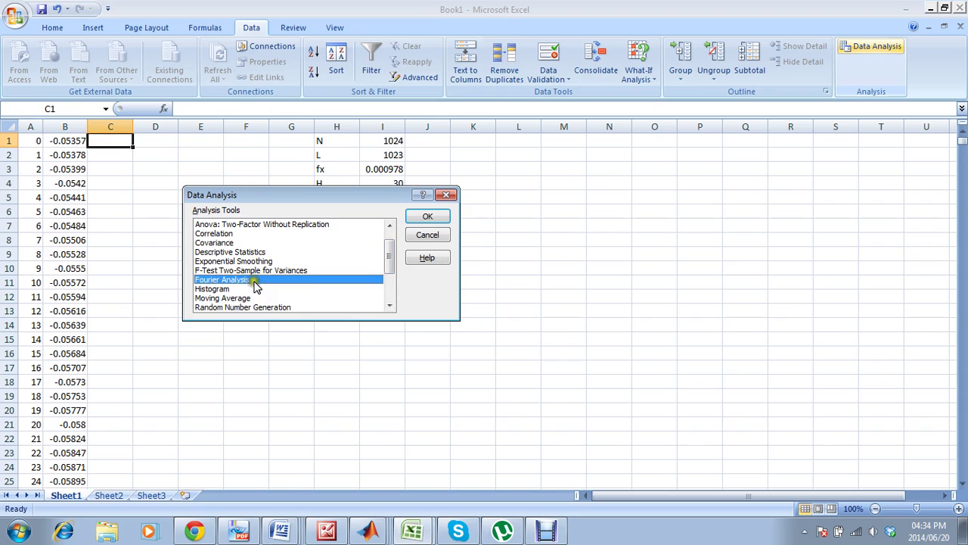
pyautogui.click(425, 215)
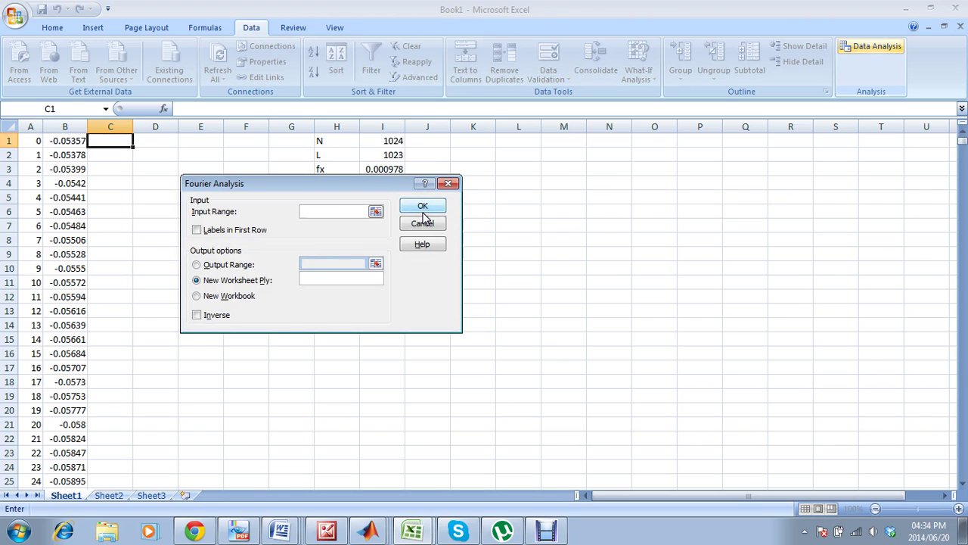
pyautogui.click(309, 212)
pyautogui.moveTo(83, 140); pyautogui.dragTo(83, 454)
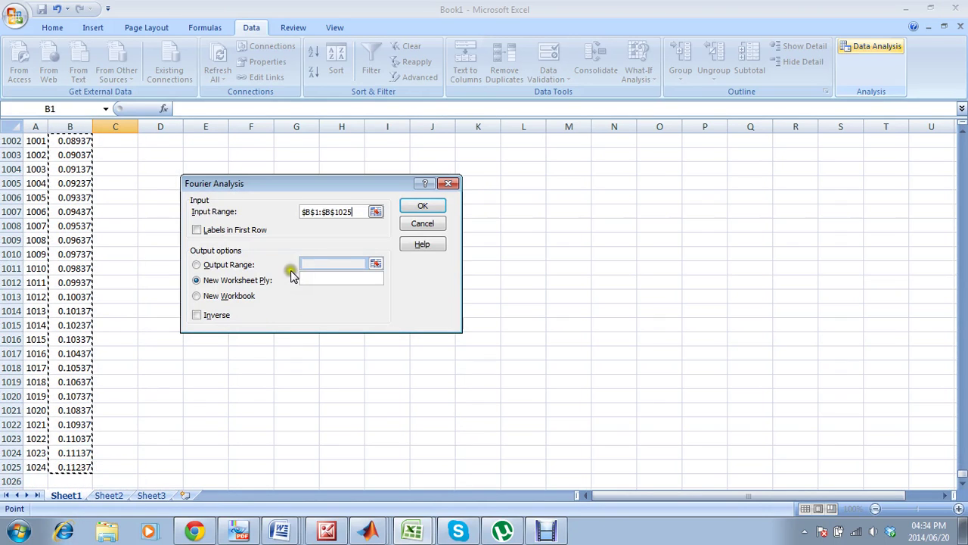
pyautogui.click(196, 264)
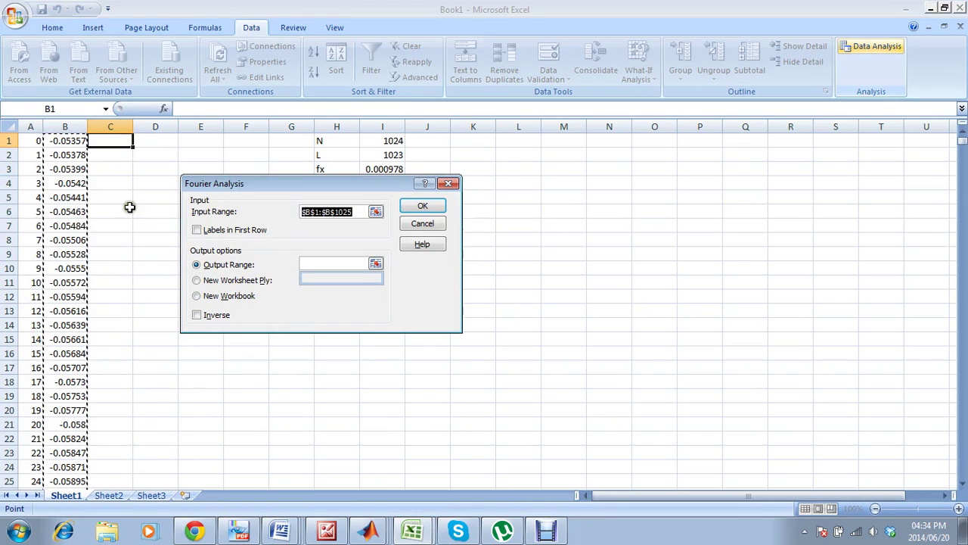
pyautogui.write('$B:$B')
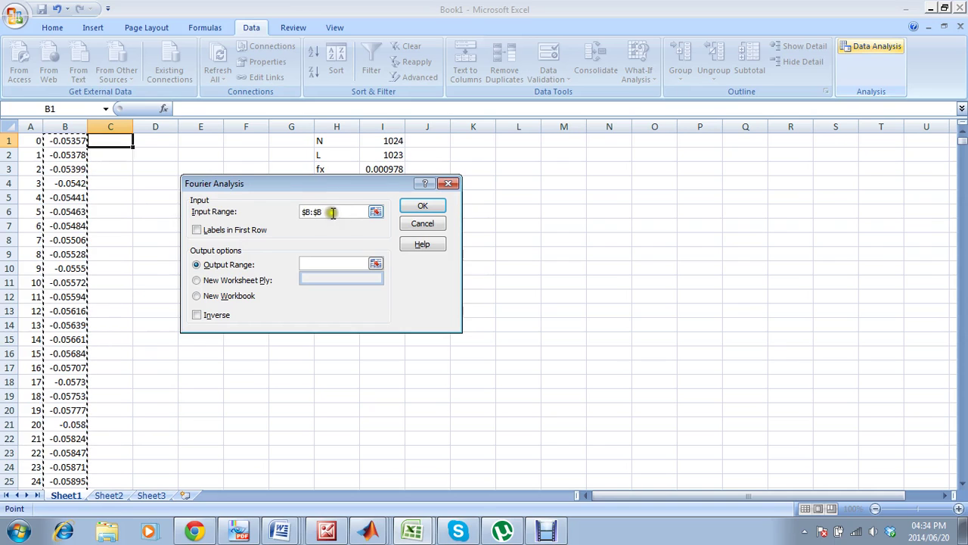
pyautogui.moveTo(332, 215); pyautogui.dragTo(300, 217)
pyautogui.press('BackSpace')
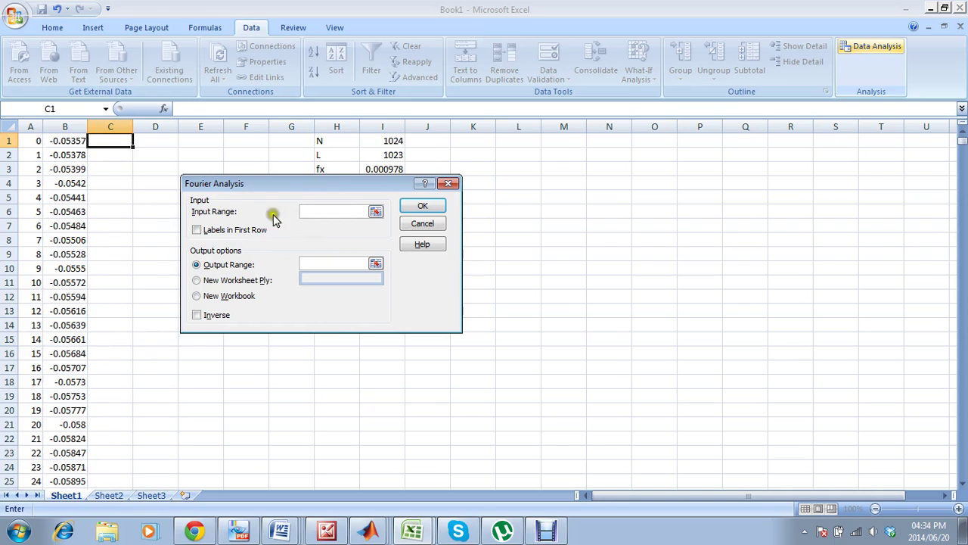
pyautogui.click(82, 141)
pyautogui.hotkey('ctrl', 'shift', 'Down')
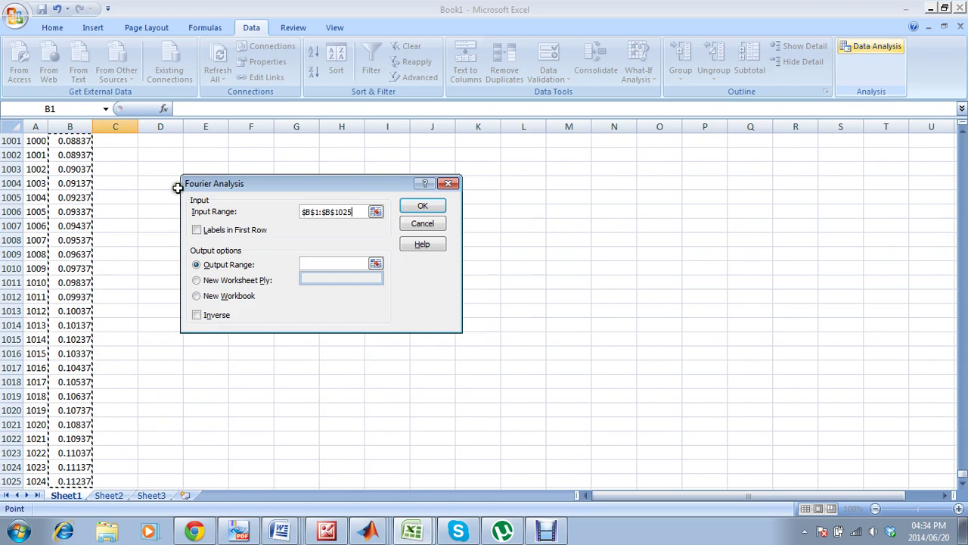
pyautogui.click(304, 265)
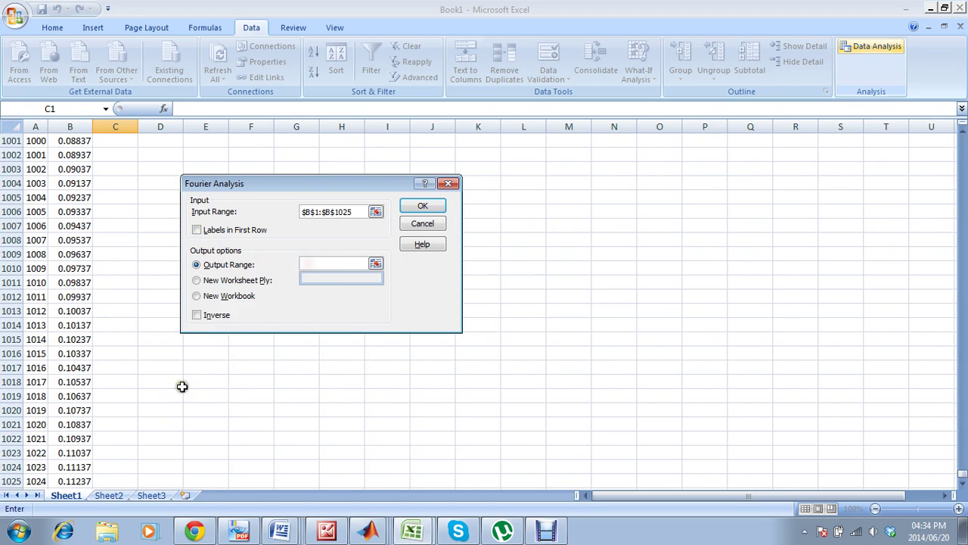
pyautogui.click(124, 478)
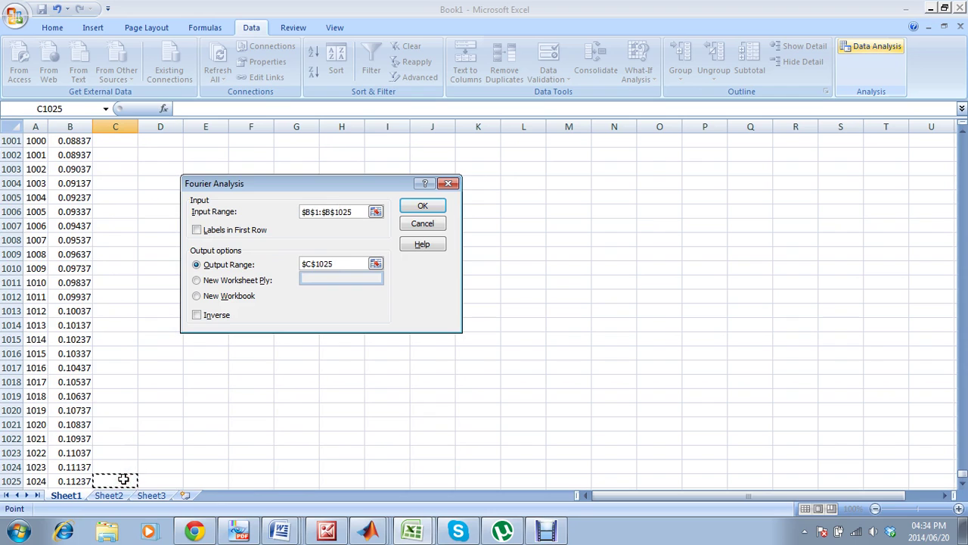
pyautogui.hotkey('ctrl', 'shift', 'Up')
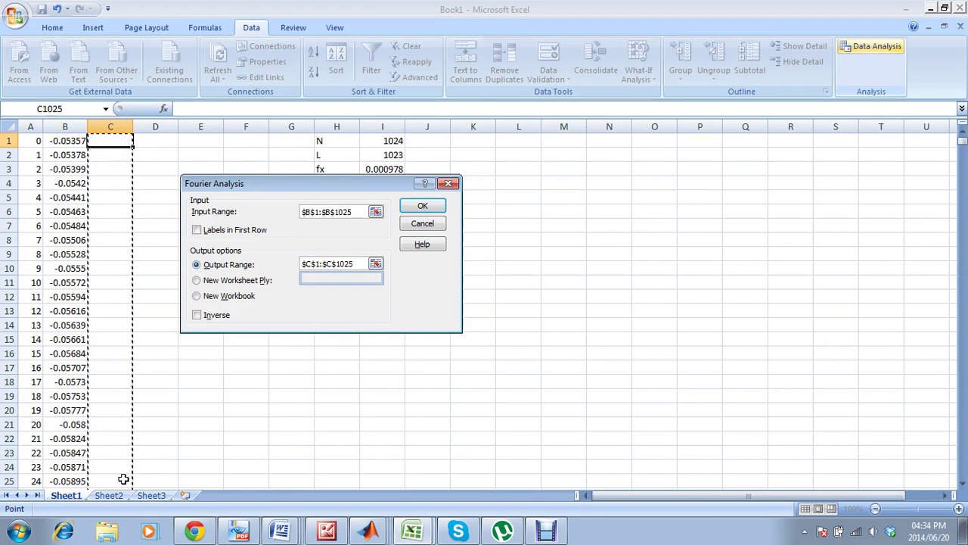
pyautogui.click(416, 206)
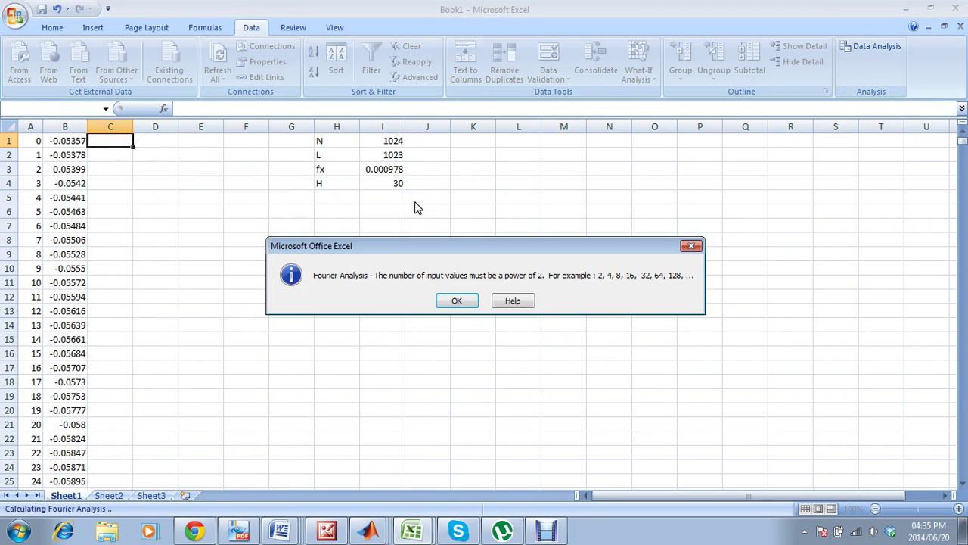
pyautogui.click(456, 299)
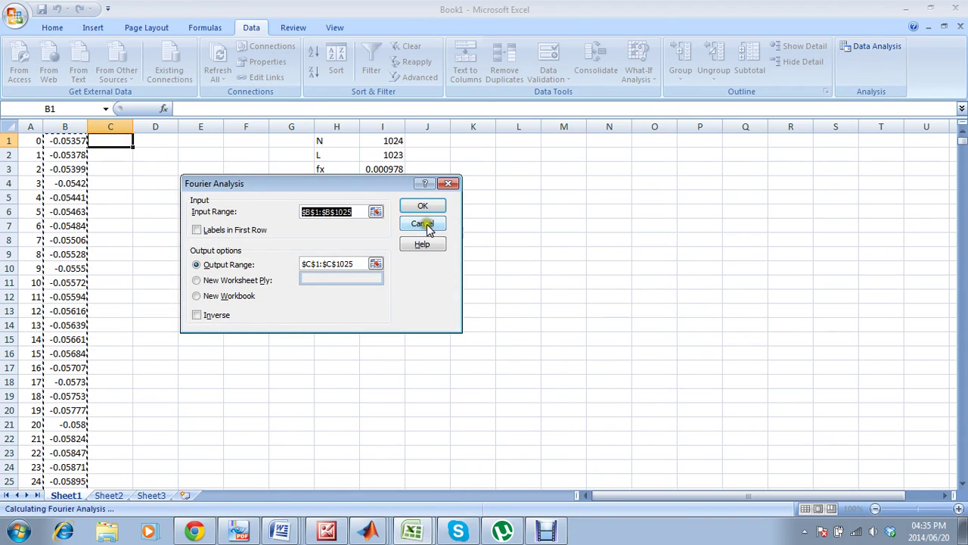
pyautogui.click(423, 223)
pyautogui.click(429, 236)
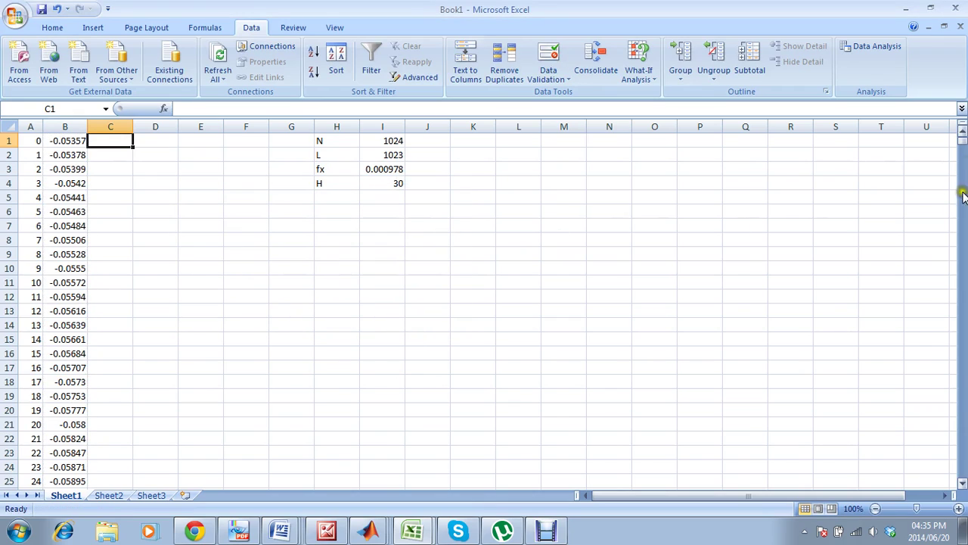
# Step: Clear row 1025 so the data ends at row 1024 with index 1023
pyautogui.moveTo(959, 133); pyautogui.dragTo(962, 473)
pyautogui.click(7, 481)
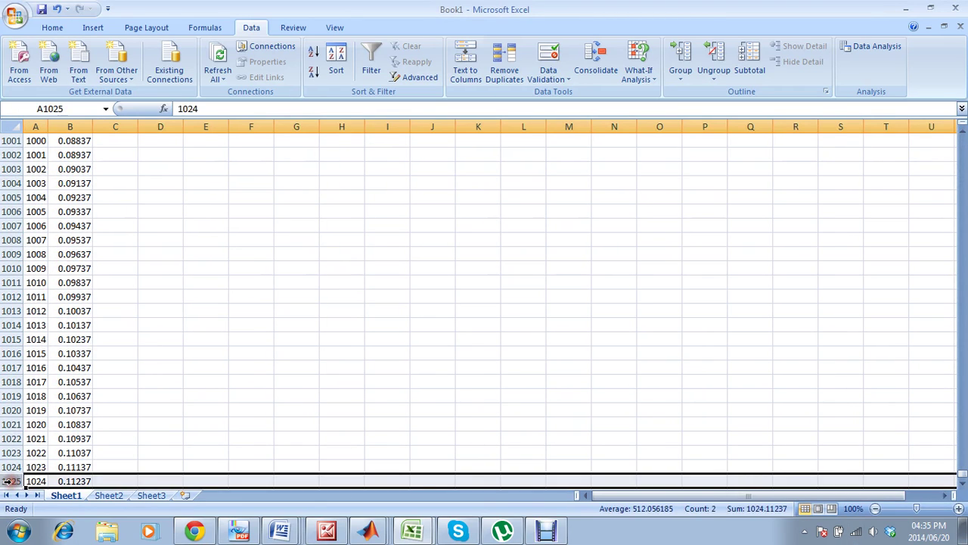
pyautogui.press('Delete')
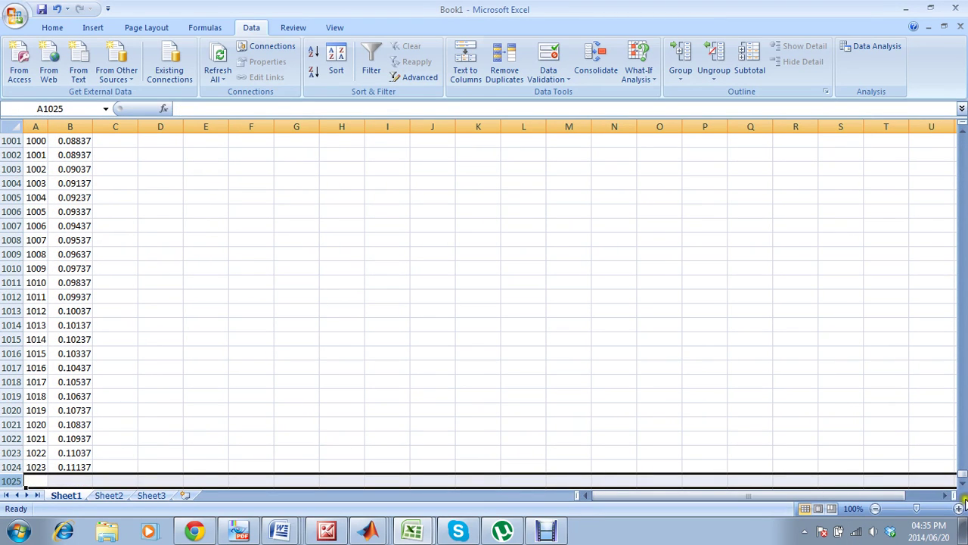
pyautogui.moveTo(962, 474); pyautogui.dragTo(963, 121)
pyautogui.click(112, 140)
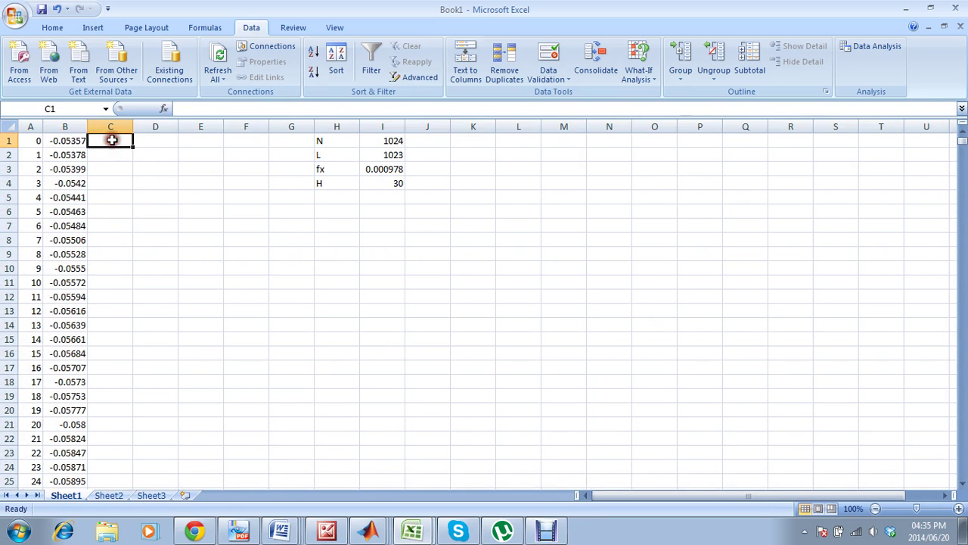
# Step: Run Fourier Analysis on $B$1:$B$1024 into $C$1:$C$1024 and autofit column C
pyautogui.click(880, 41)
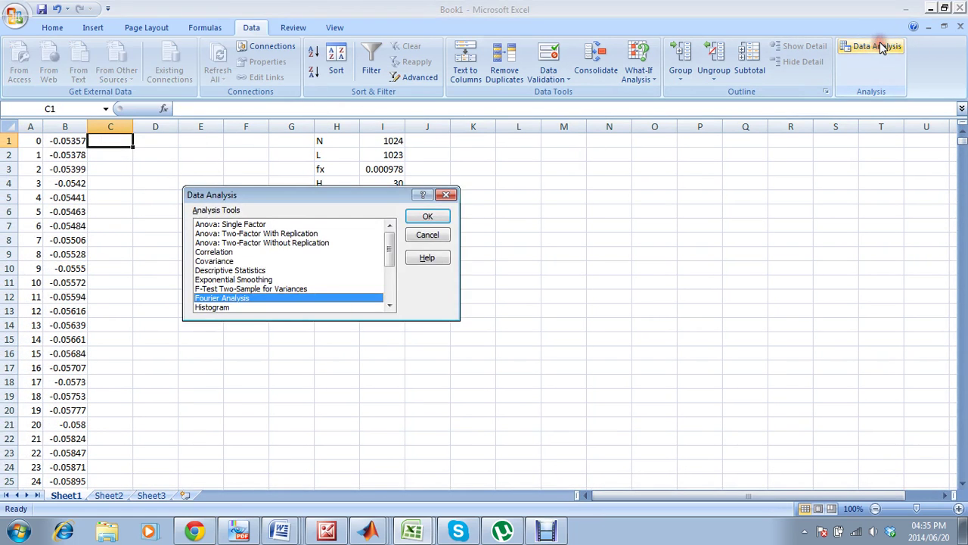
pyautogui.click(425, 217)
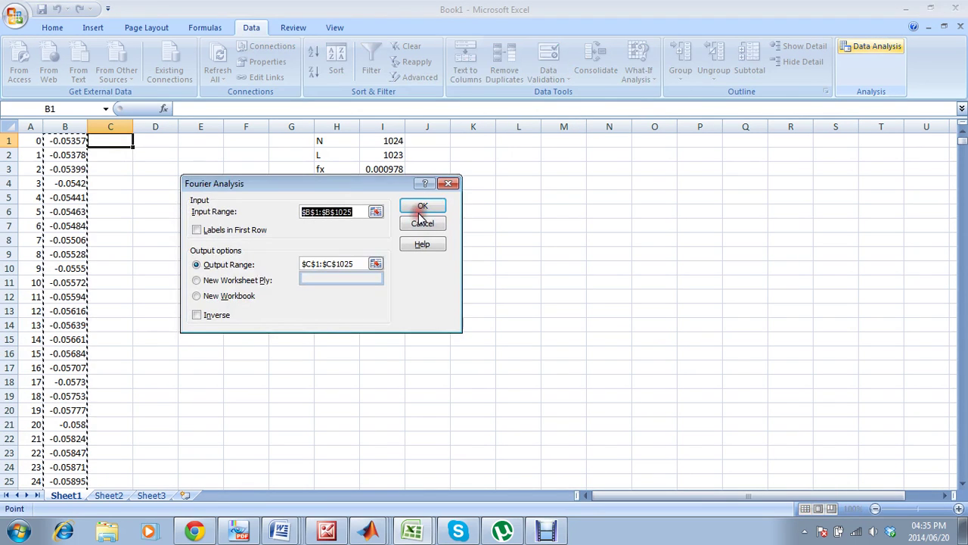
pyautogui.click(359, 211)
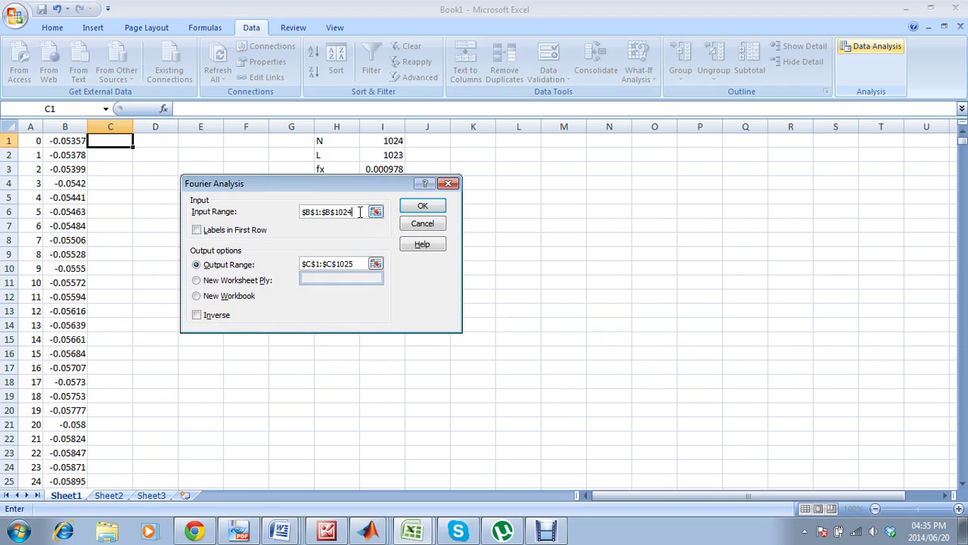
pyautogui.doubleClick(355, 263)
pyautogui.write('$D$1')
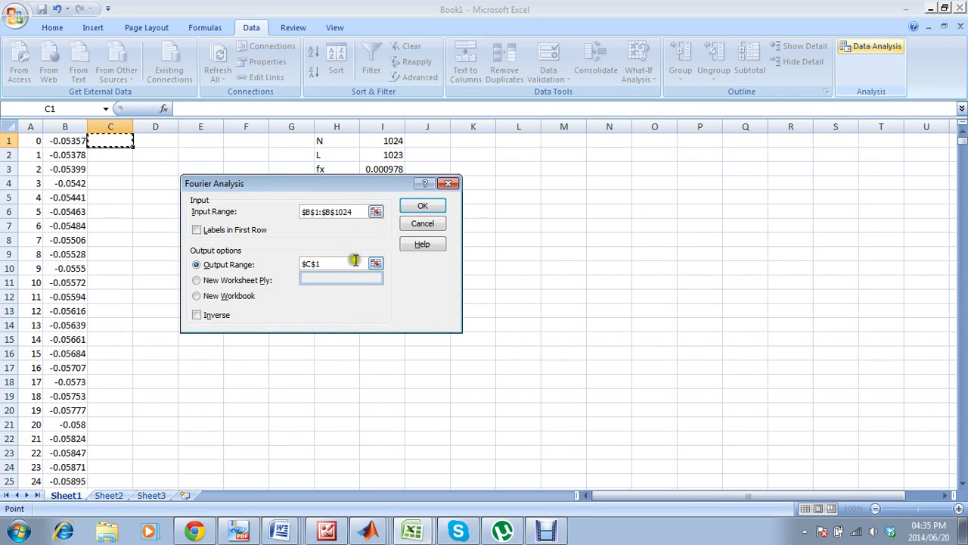
pyautogui.press('BackSpace')
pyautogui.press('BackSpace')
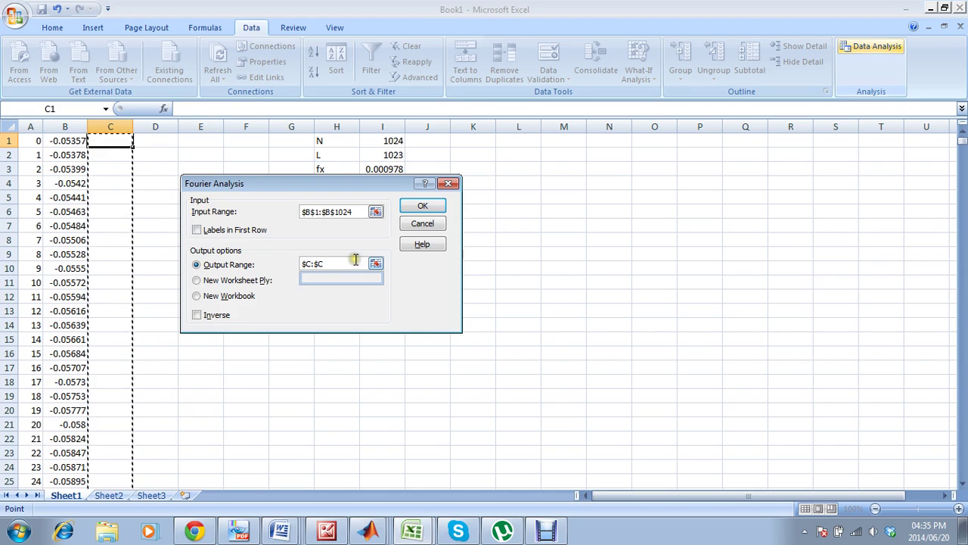
pyautogui.write(':')
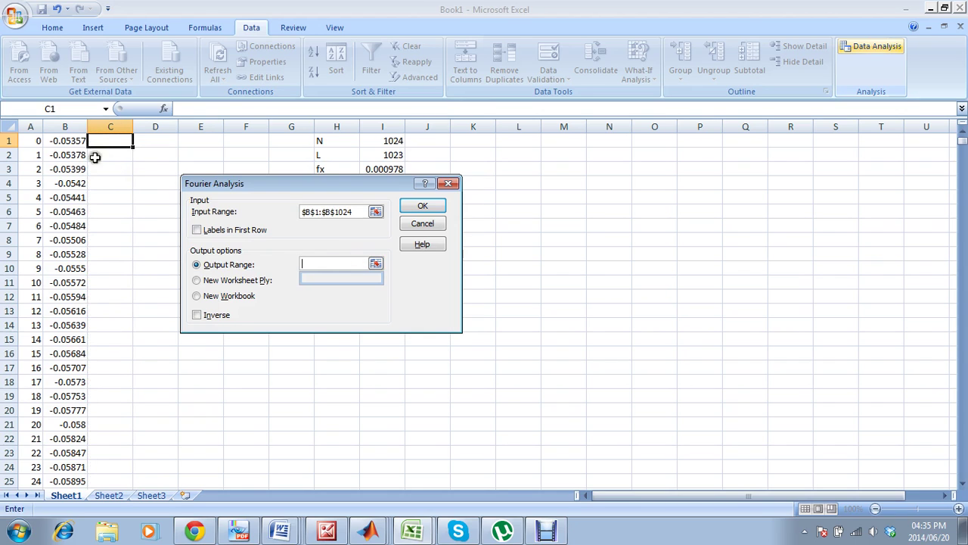
pyautogui.moveTo(963, 131); pyautogui.dragTo(962, 488)
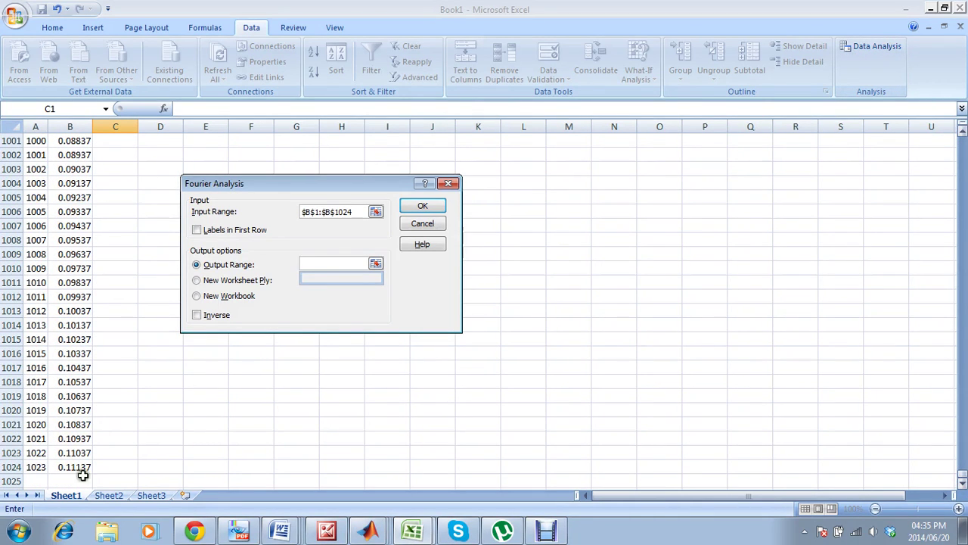
pyautogui.click(110, 467)
pyautogui.hotkey('ctrl', 'shift', 'Up')
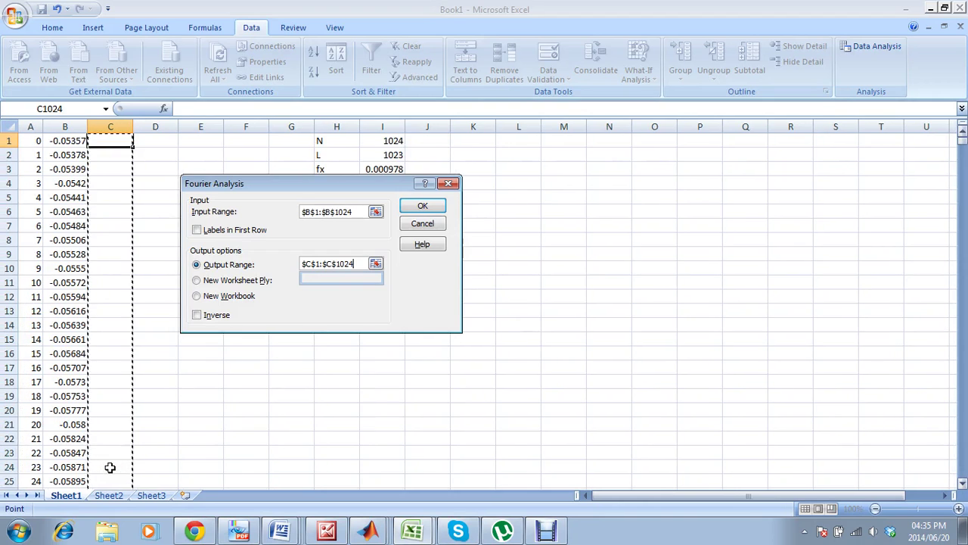
pyautogui.click(416, 206)
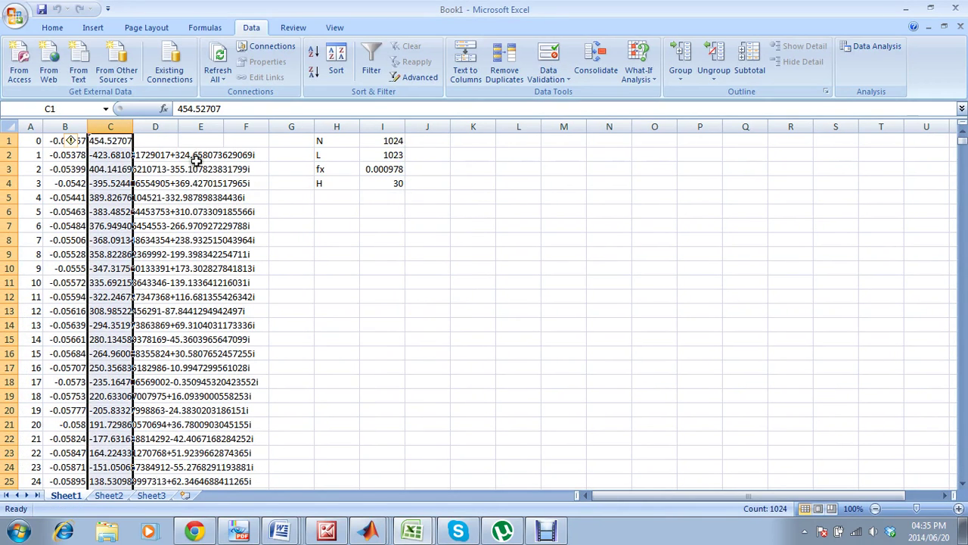
pyautogui.doubleClick(134, 127)
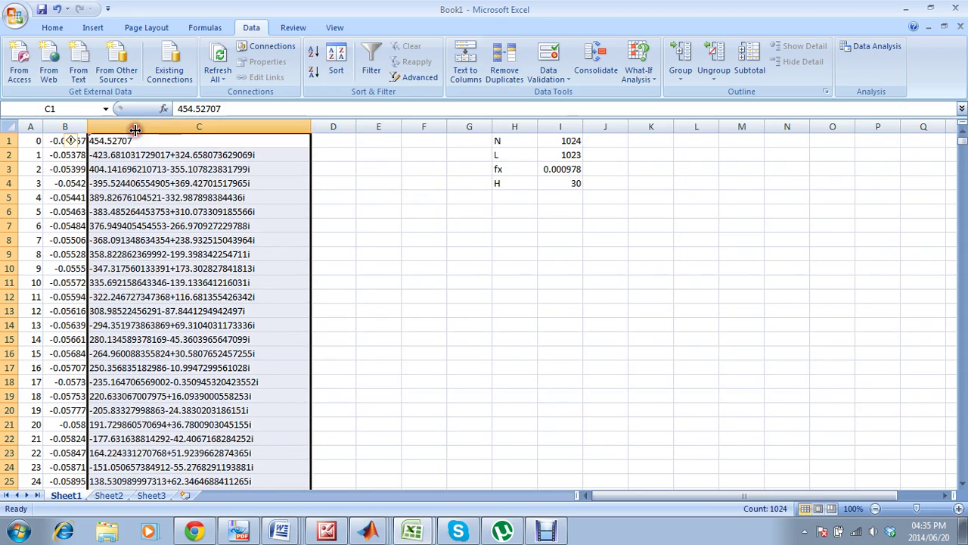
pyautogui.click(357, 243)
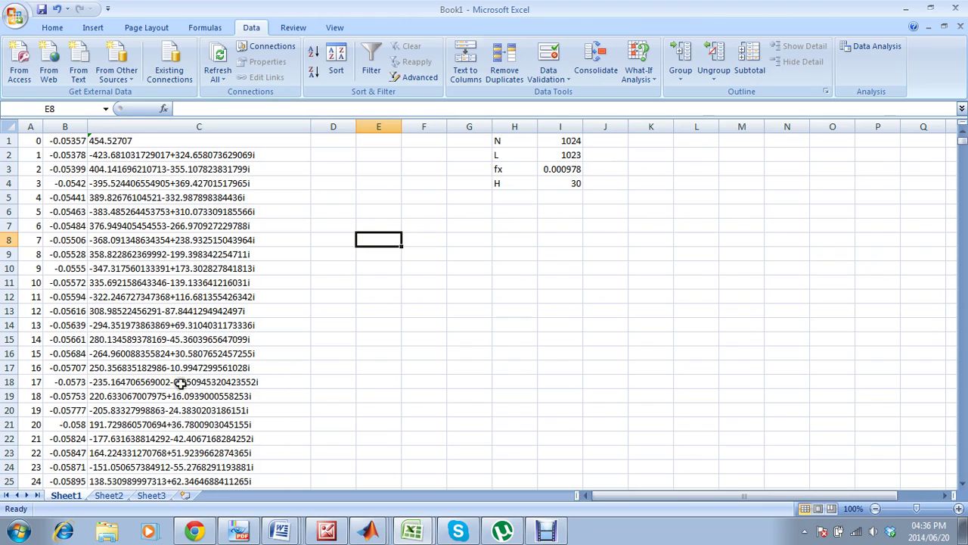
# Step: Enter 0 as the first frequency index in D1
pyautogui.click(335, 143)
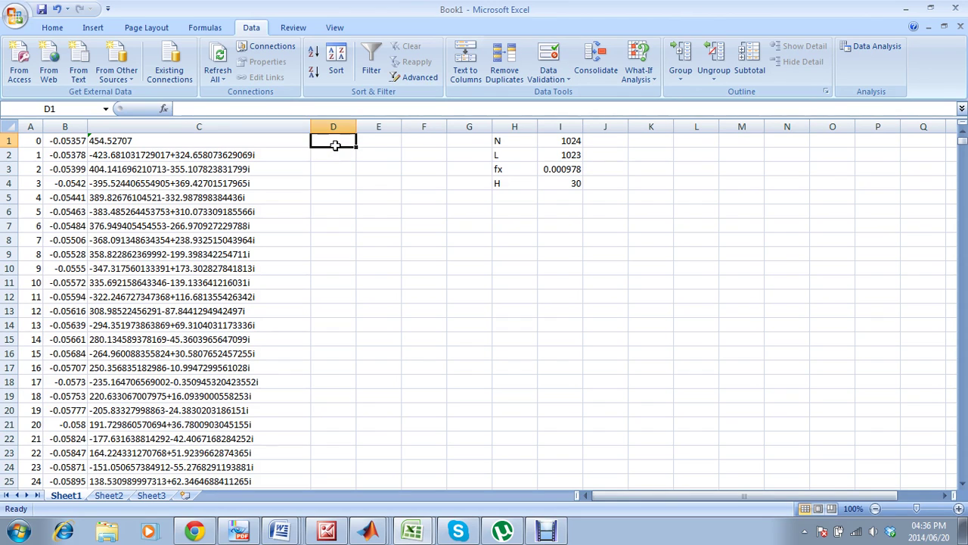
pyautogui.write('0')
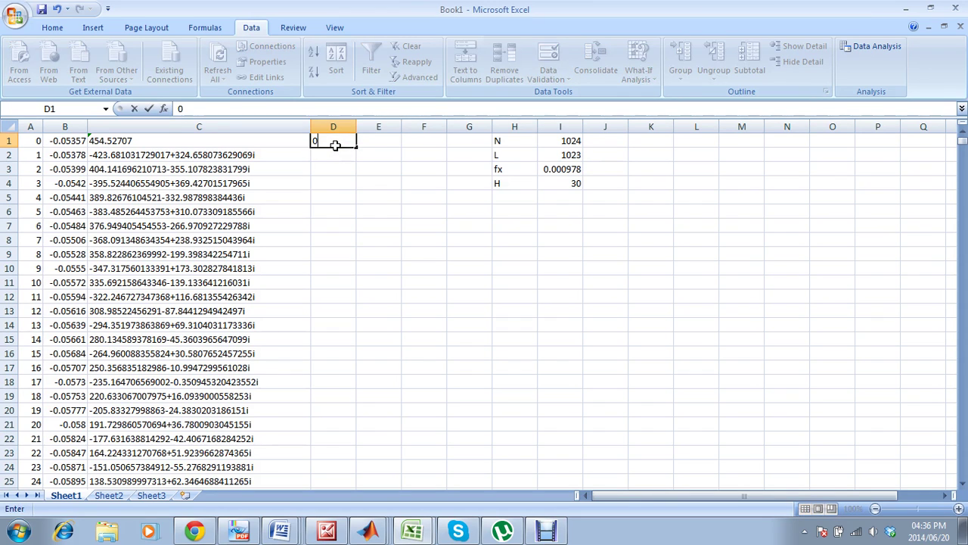
pyautogui.press('Return')
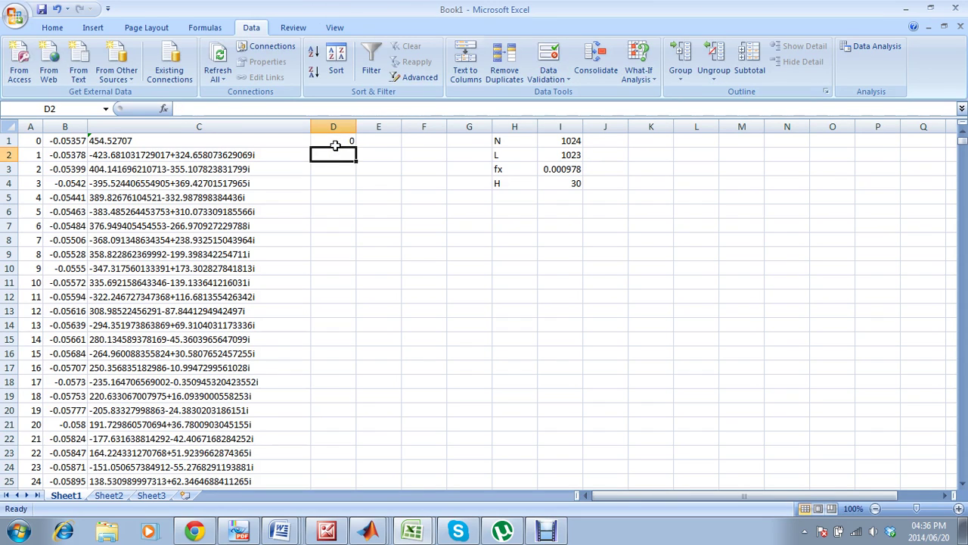
# Step: Enter =IF(A2<=512,A2,-(1024-A2)) in D2 and fill it down to row 1024
pyautogui.write('=if(')
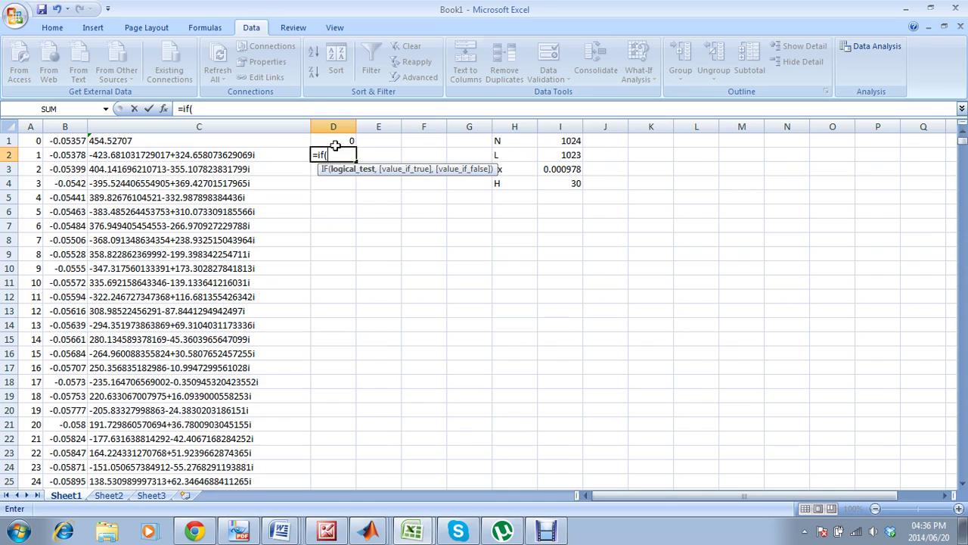
pyautogui.click(41, 156)
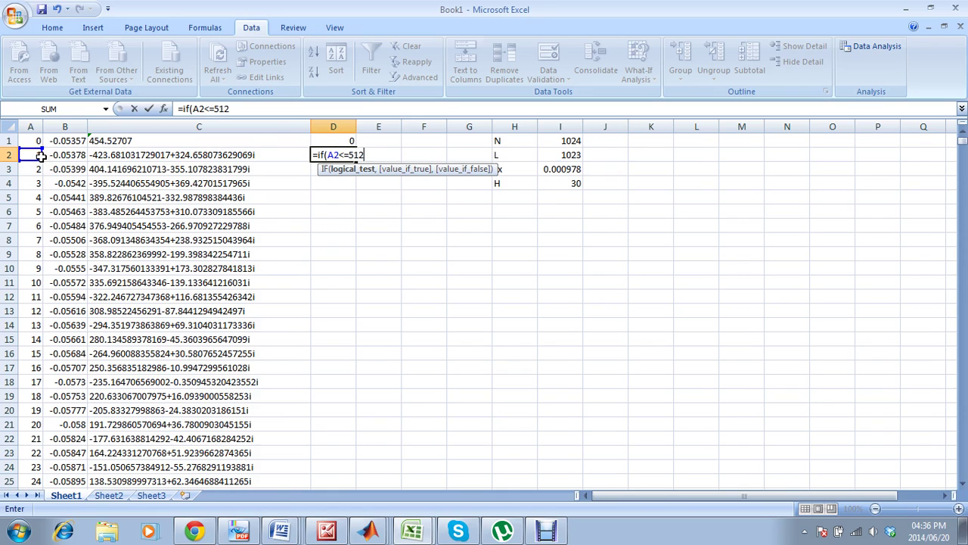
pyautogui.write('<=512,')
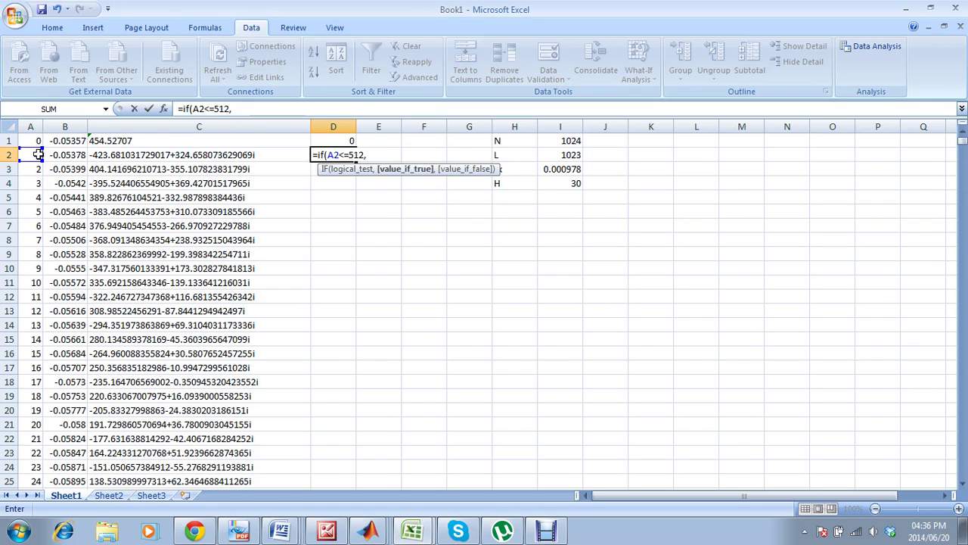
pyautogui.click(34, 154)
pyautogui.write(',-(1024-')
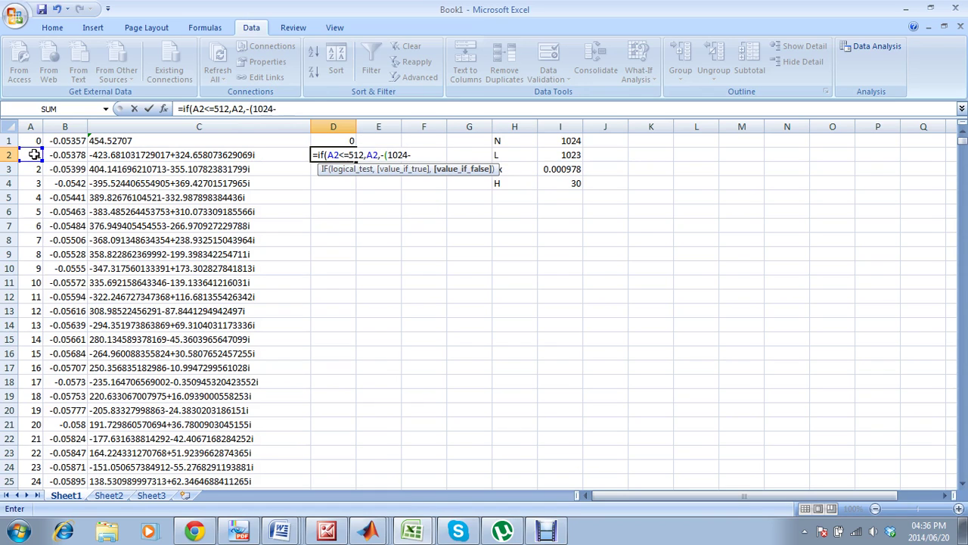
pyautogui.click(34, 154)
pyautogui.press('Return')
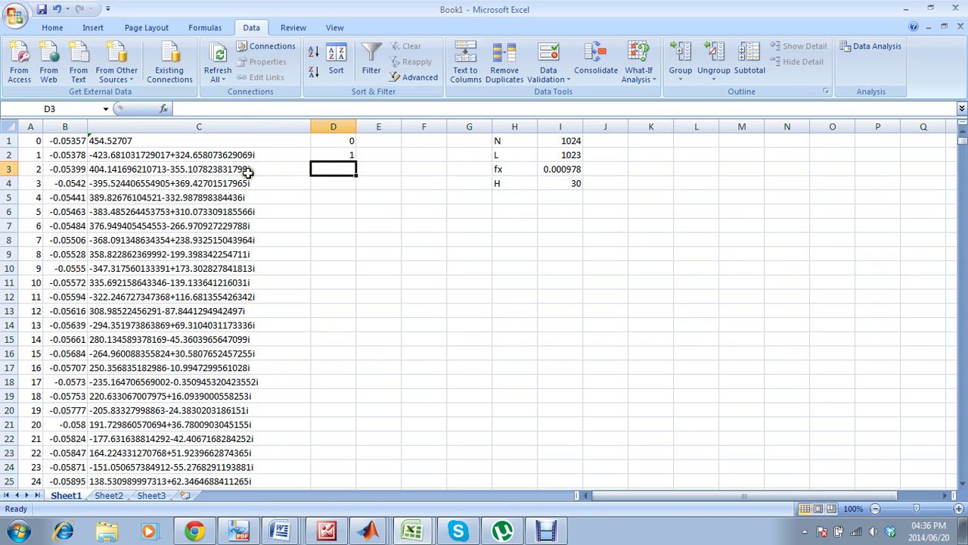
pyautogui.click(328, 153)
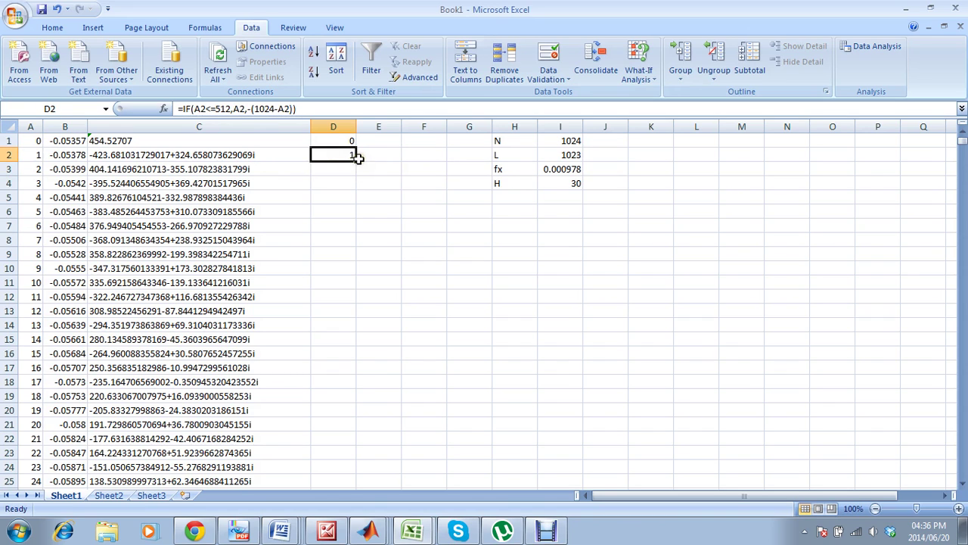
pyautogui.doubleClick(356, 159)
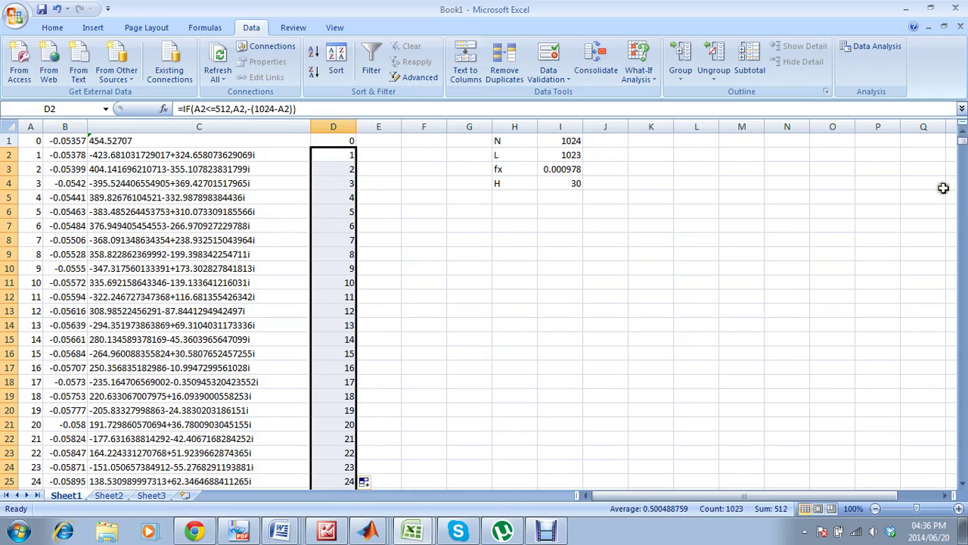
pyautogui.moveTo(963, 145); pyautogui.dragTo(958, 311)
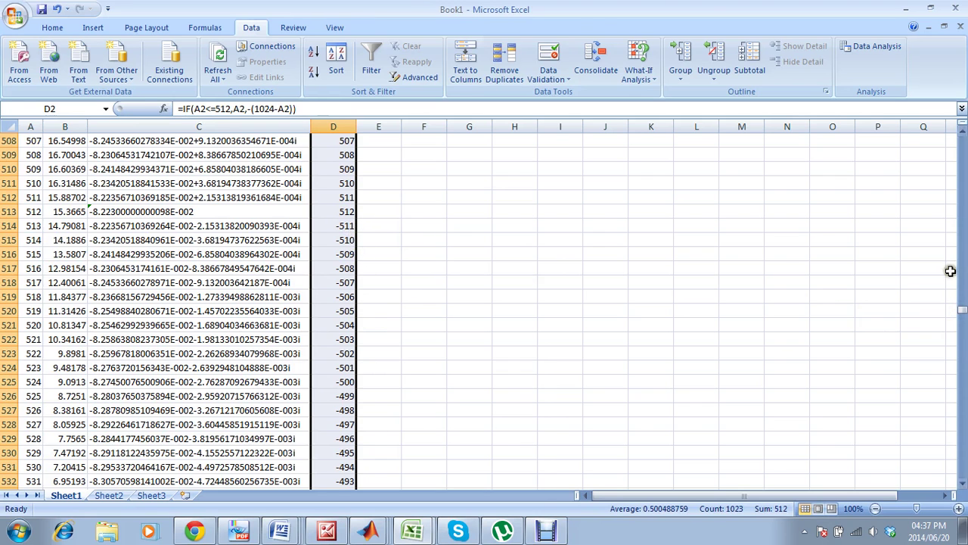
pyautogui.moveTo(959, 310); pyautogui.dragTo(961, 314)
pyautogui.moveTo(964, 376); pyautogui.dragTo(963, 484)
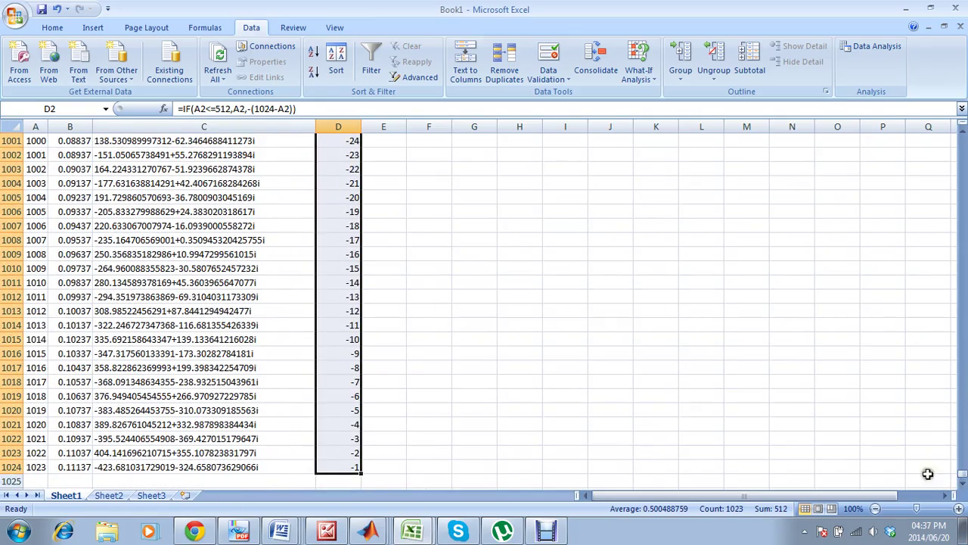
pyautogui.moveTo(962, 481); pyautogui.dragTo(962, 136)
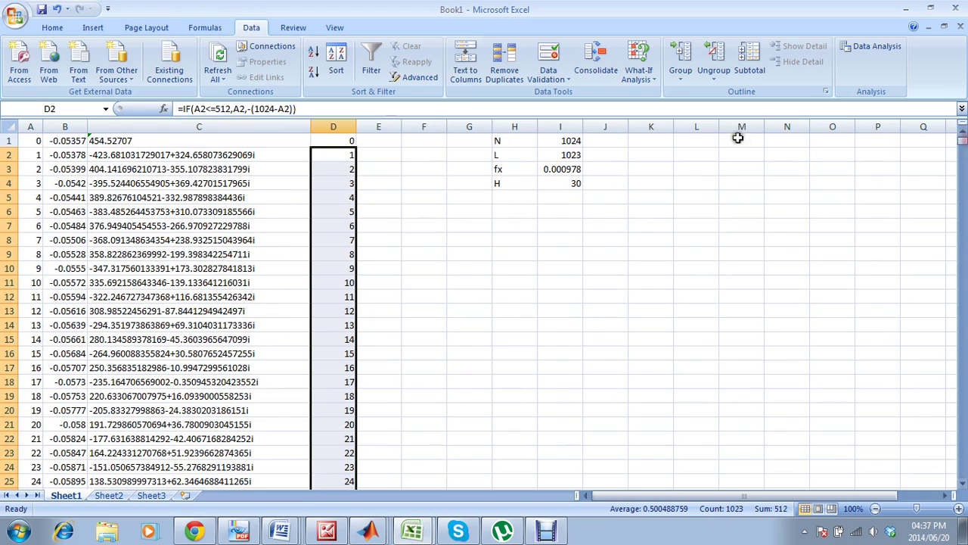
pyautogui.click(378, 143)
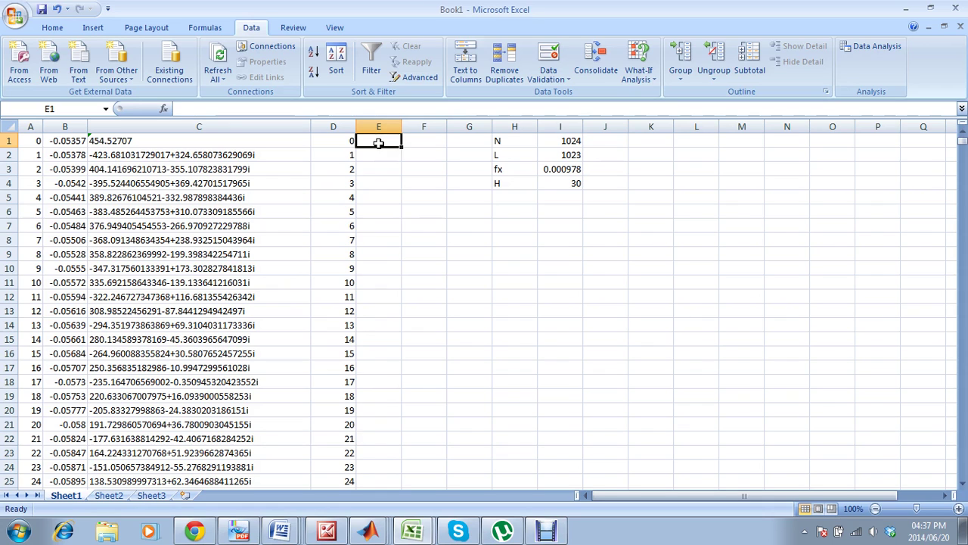
pyautogui.write('=')
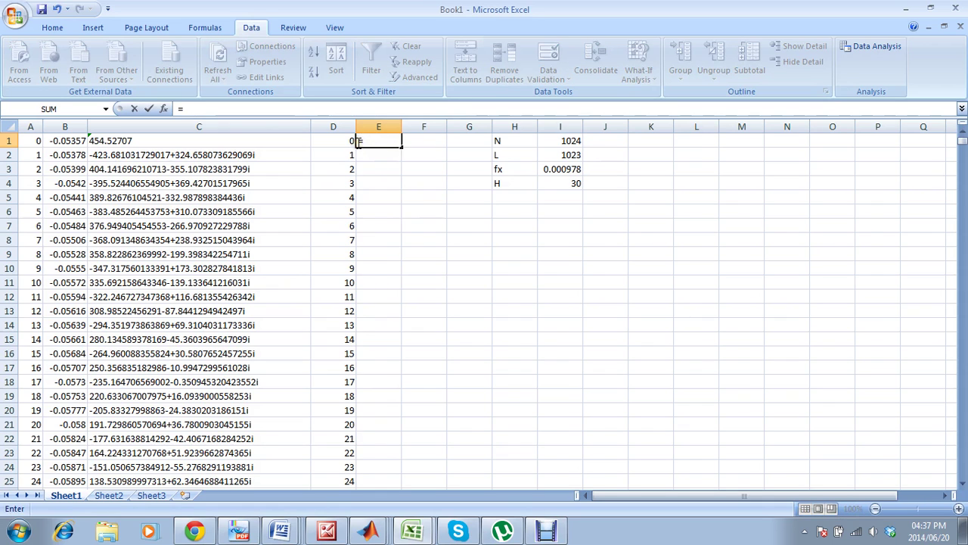
pyautogui.write('abs(')
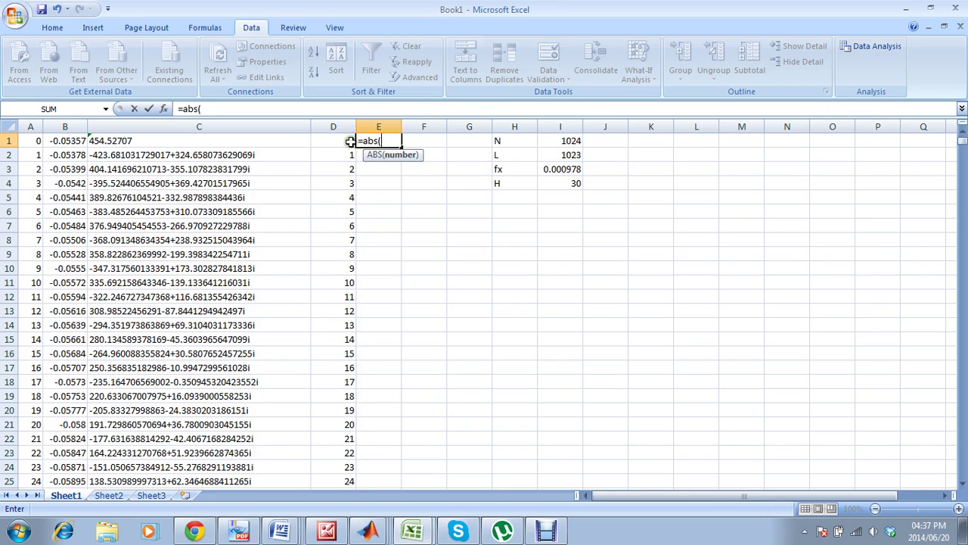
# Step: Enter =ABS(D1*I3) in E1 and fill it down column E
pyautogui.click(350, 141)
pyautogui.write('*')
pyautogui.click(533, 169)
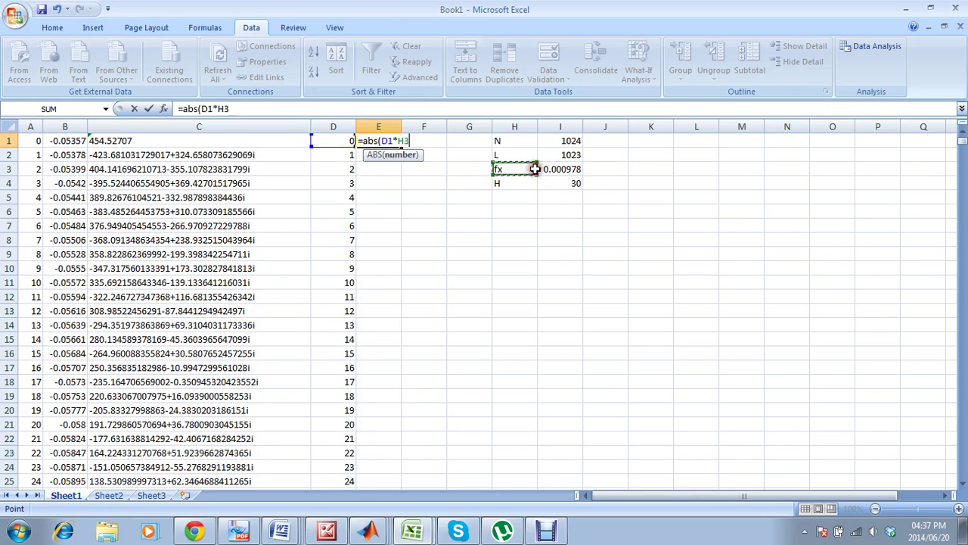
pyautogui.click(544, 169)
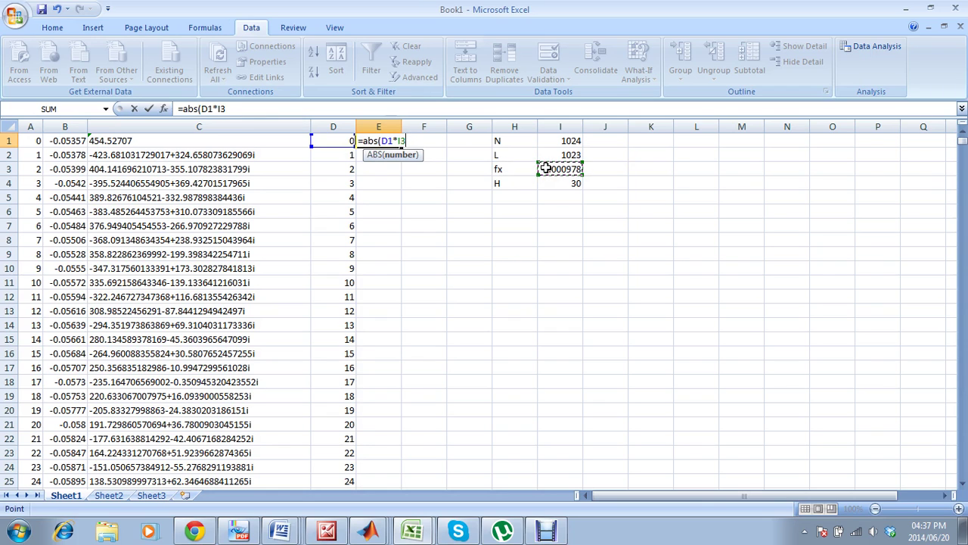
pyautogui.write(')')
pyautogui.press('Return')
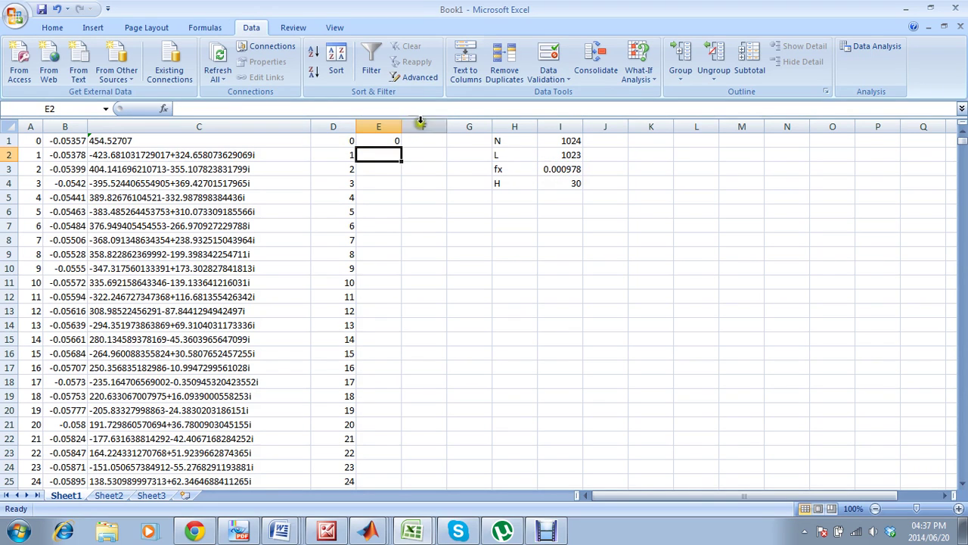
pyautogui.click(389, 141)
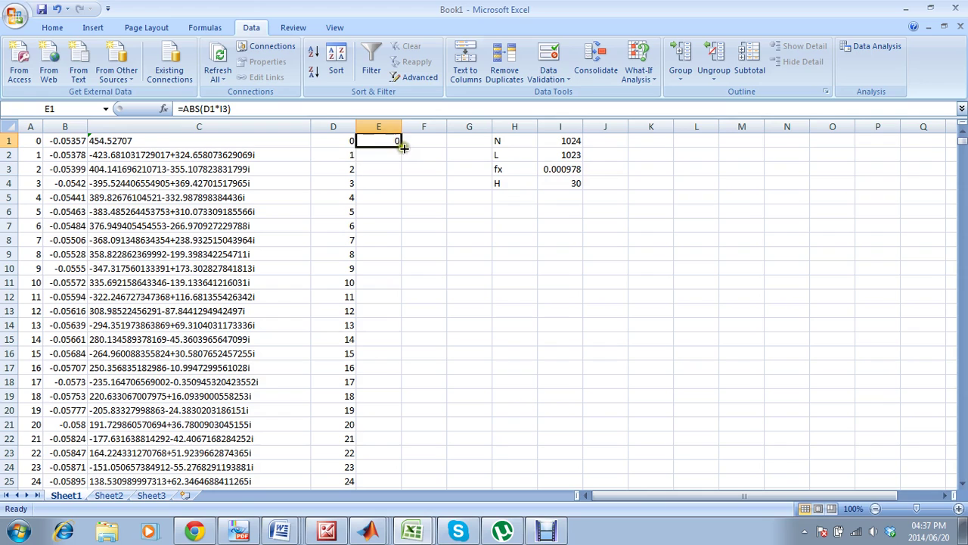
pyautogui.doubleClick(401, 147)
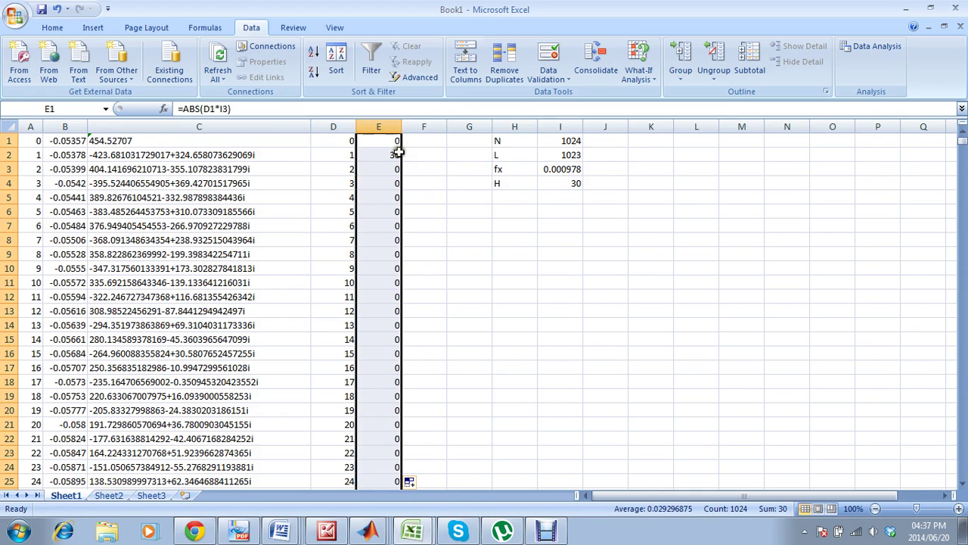
# Step: Lock the fx reference as I$3 in E1, refill column E, and verify E11
pyautogui.click(398, 141)
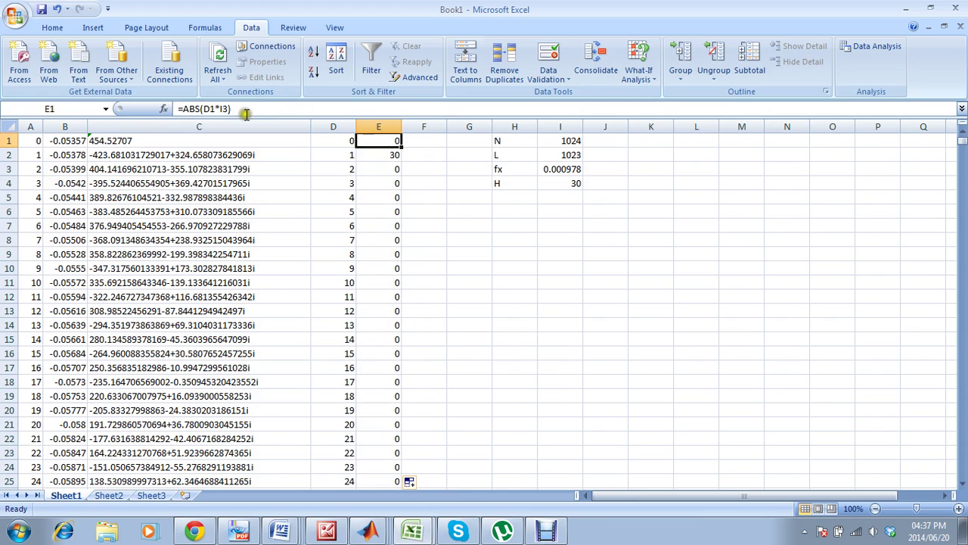
pyautogui.click(534, 169)
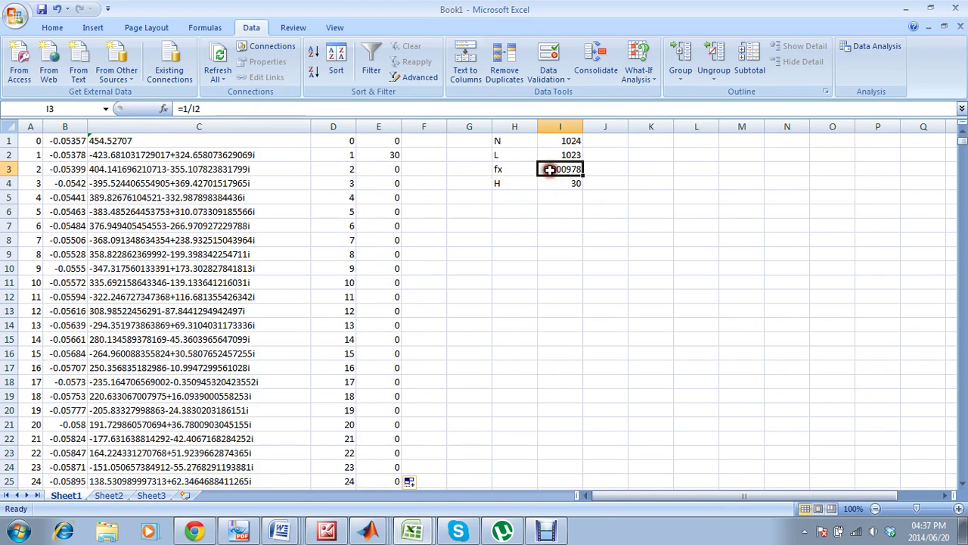
pyautogui.click(385, 143)
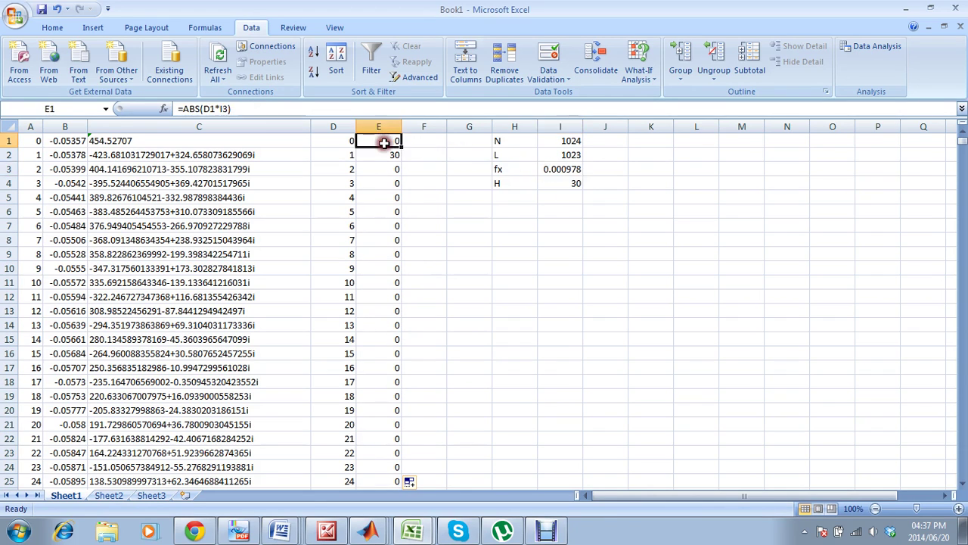
pyautogui.doubleClick(223, 108)
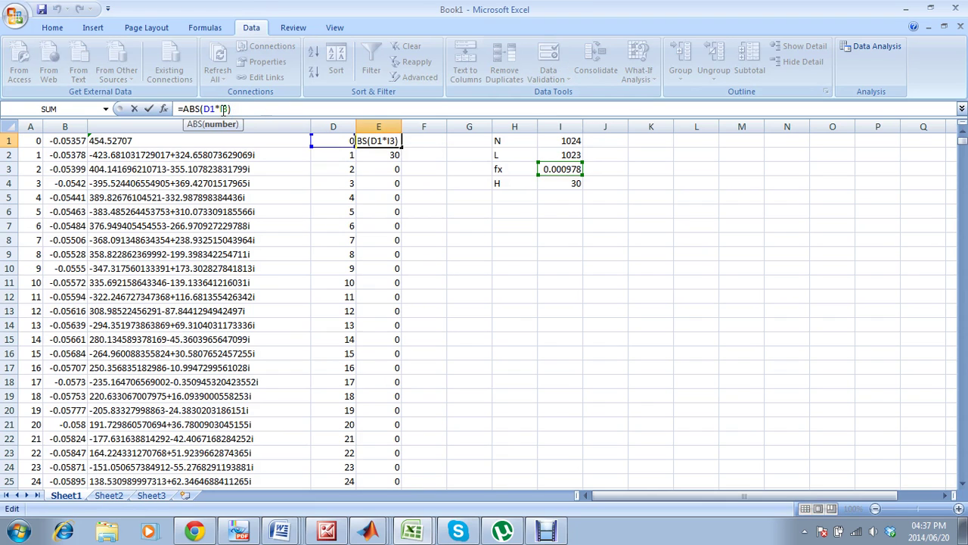
pyautogui.write('$')
pyautogui.press('Return')
pyautogui.click(376, 144)
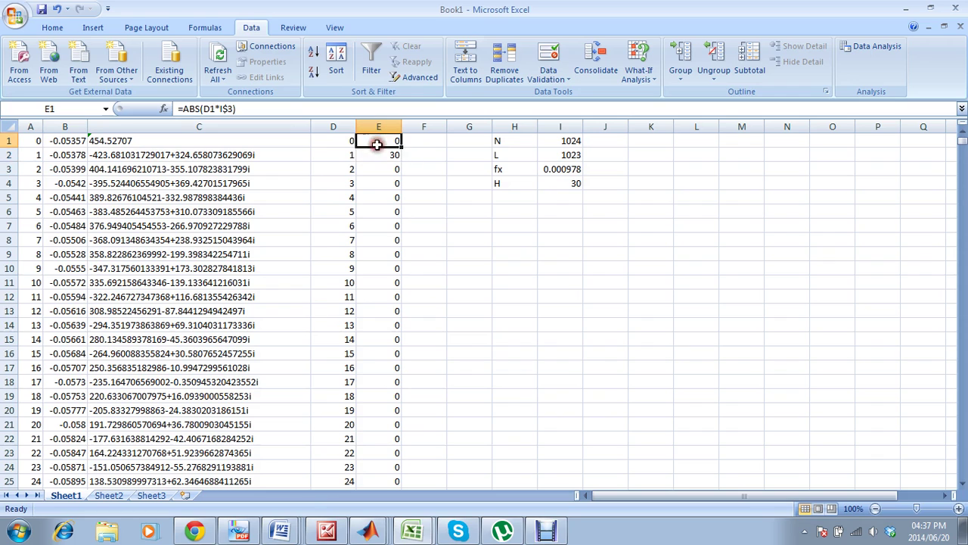
pyautogui.doubleClick(401, 148)
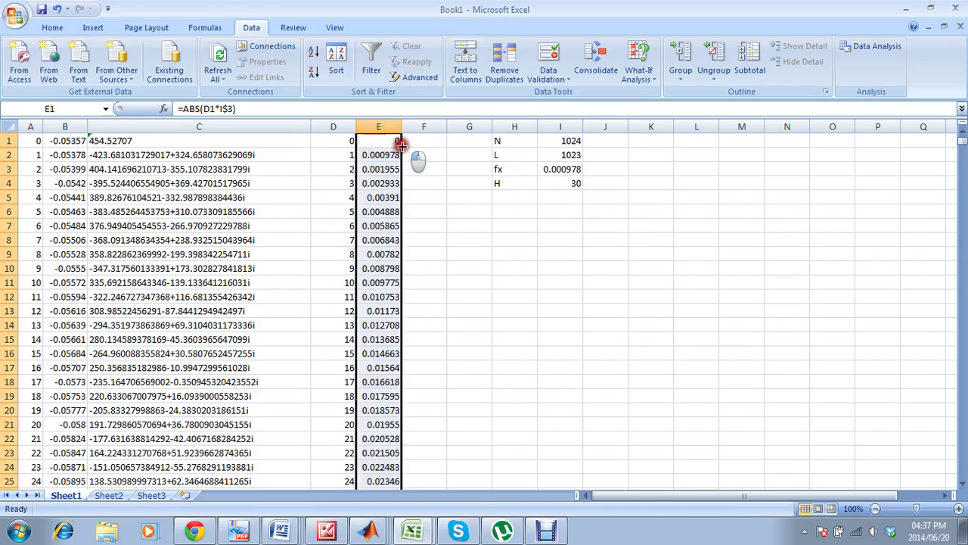
pyautogui.click(371, 282)
pyautogui.click(368, 109)
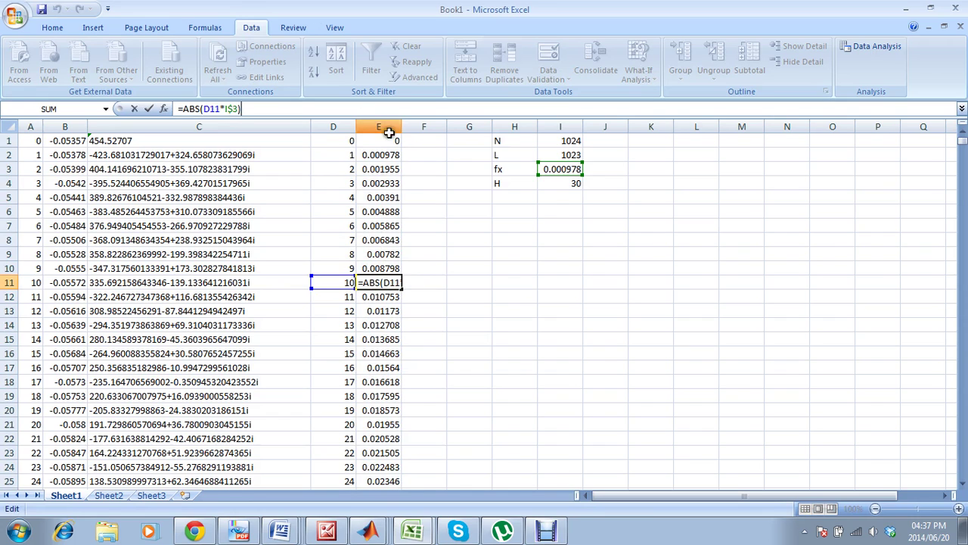
pyautogui.click(416, 137)
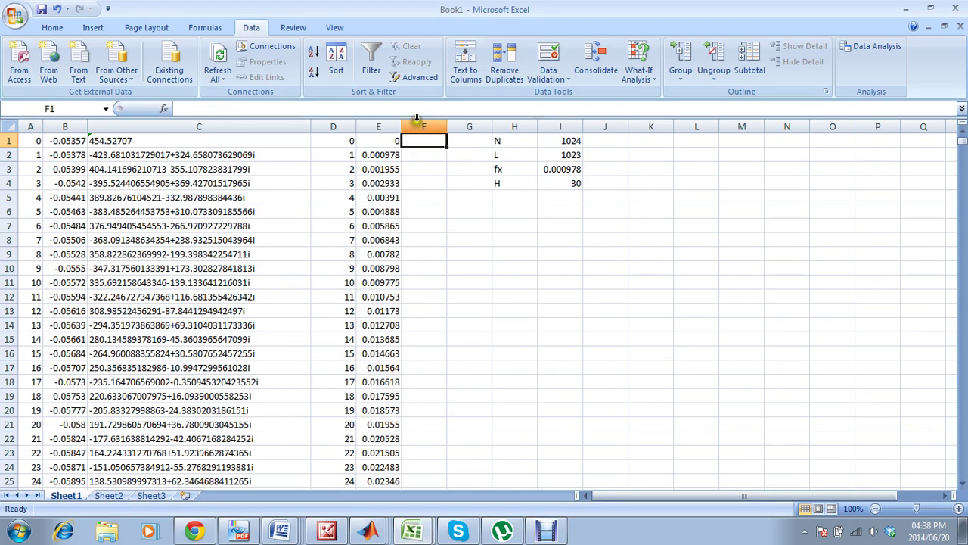
# Step: Enter =EXP(-2*PI()*E1*I$4) in F1 and fill it down column F
pyautogui.click(417, 108)
pyautogui.write('=')
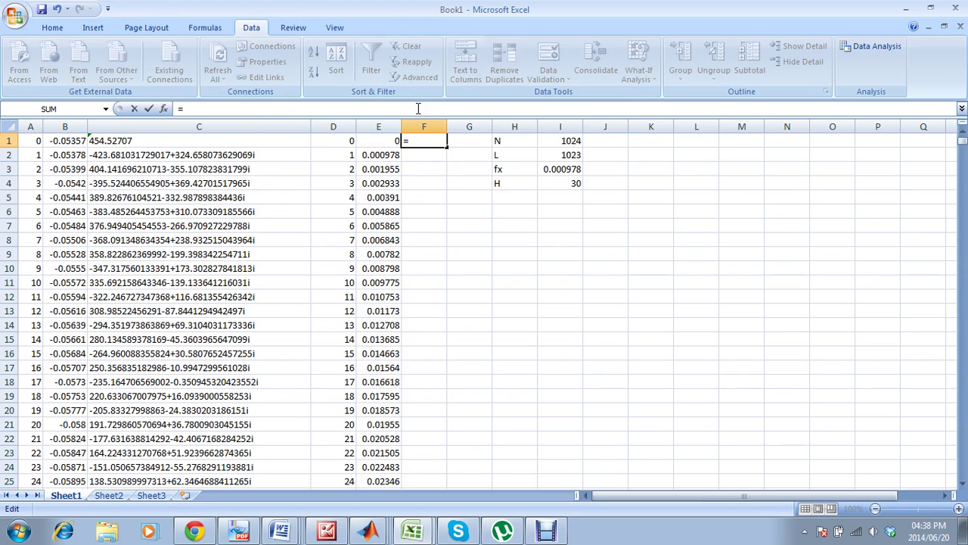
pyautogui.write('exp(-2*pi(')
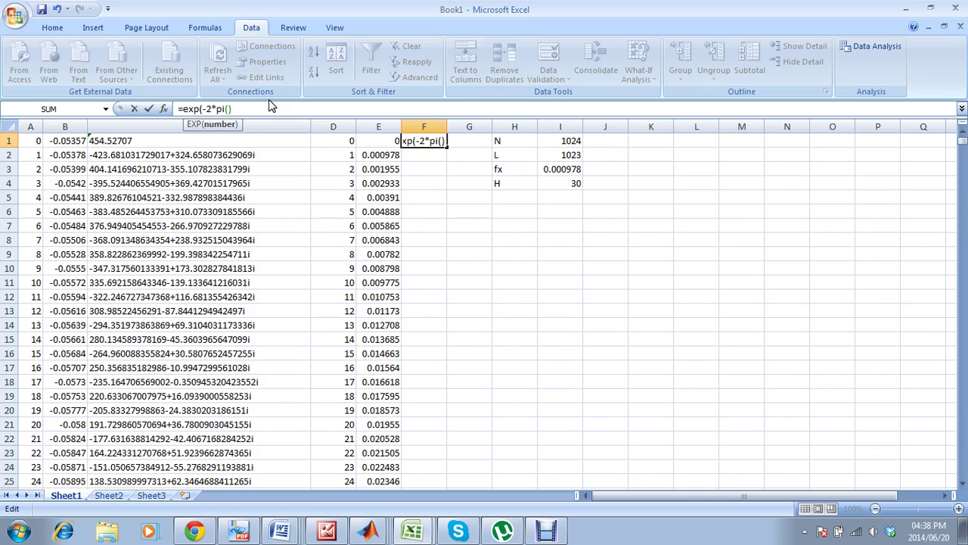
pyautogui.write('*')
pyautogui.click(365, 142)
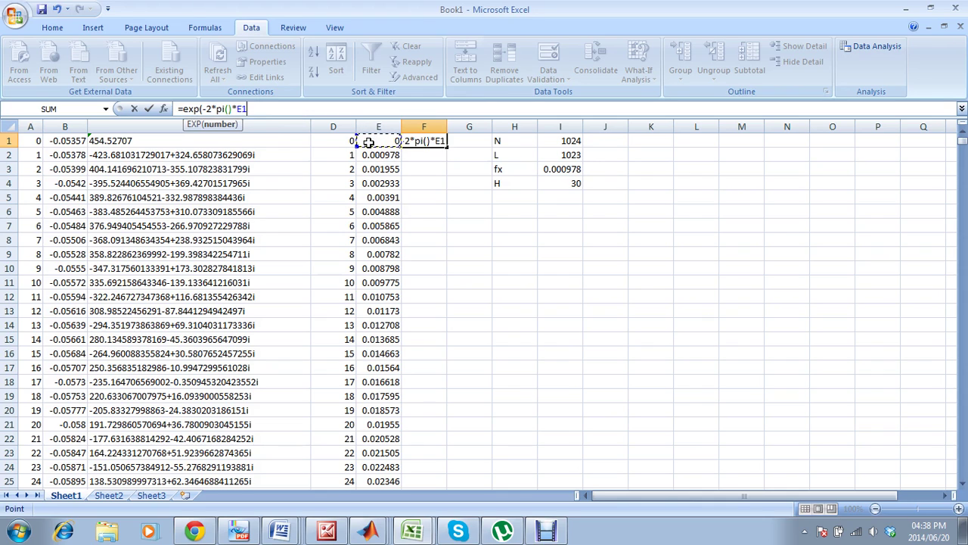
pyautogui.write('*')
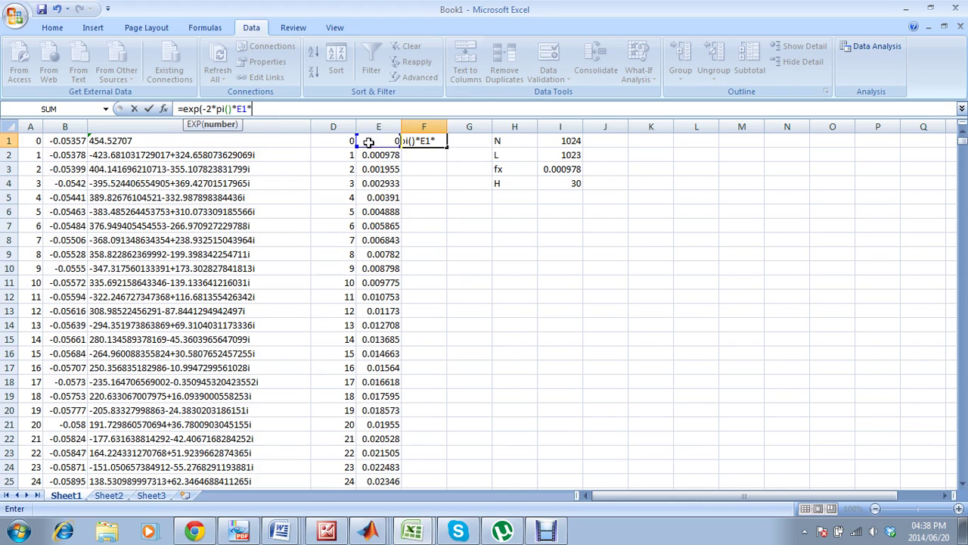
pyautogui.click(558, 183)
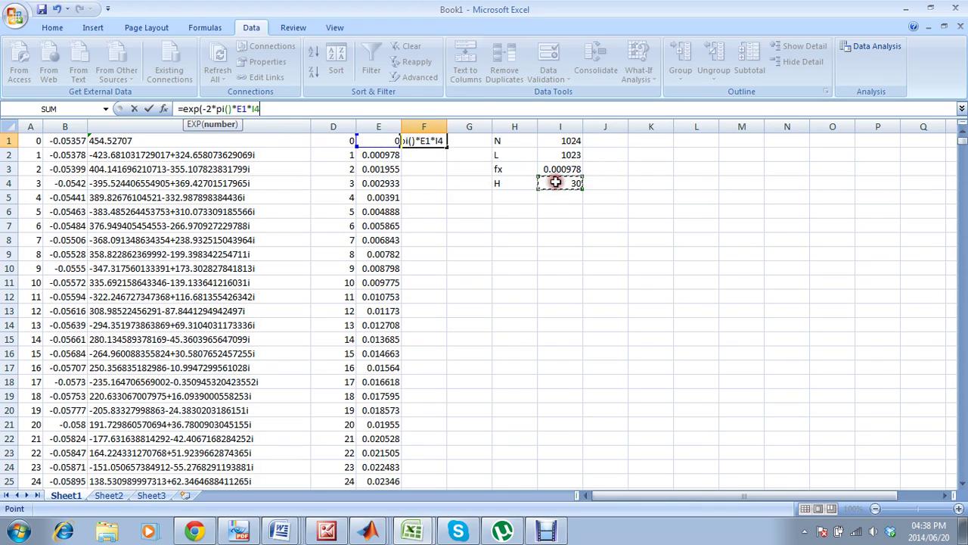
pyautogui.click(254, 109)
pyautogui.write('$4')
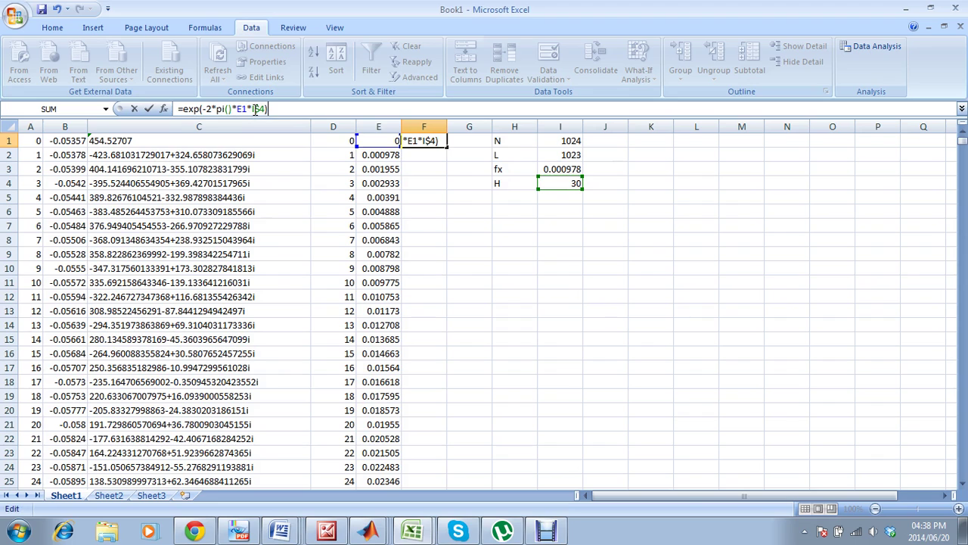
pyautogui.press('Return')
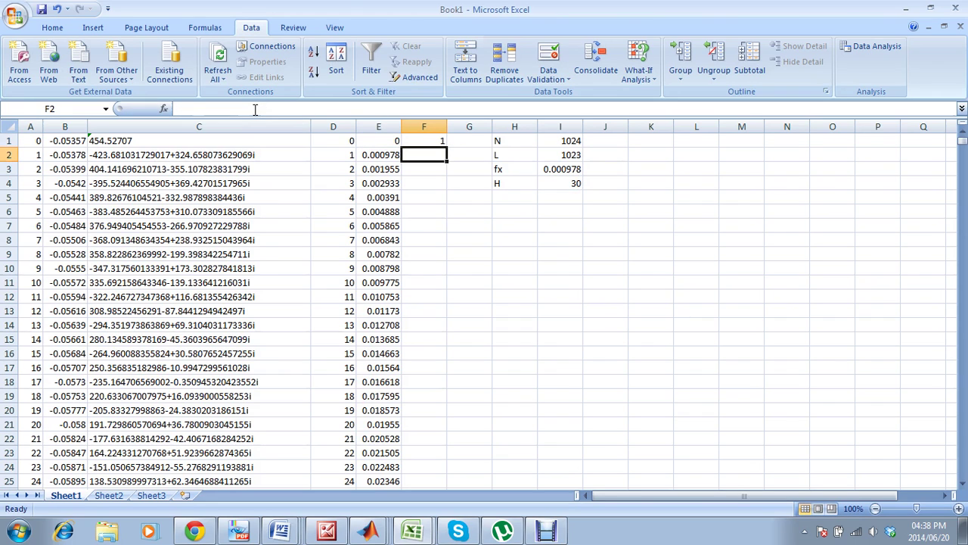
pyautogui.click(430, 140)
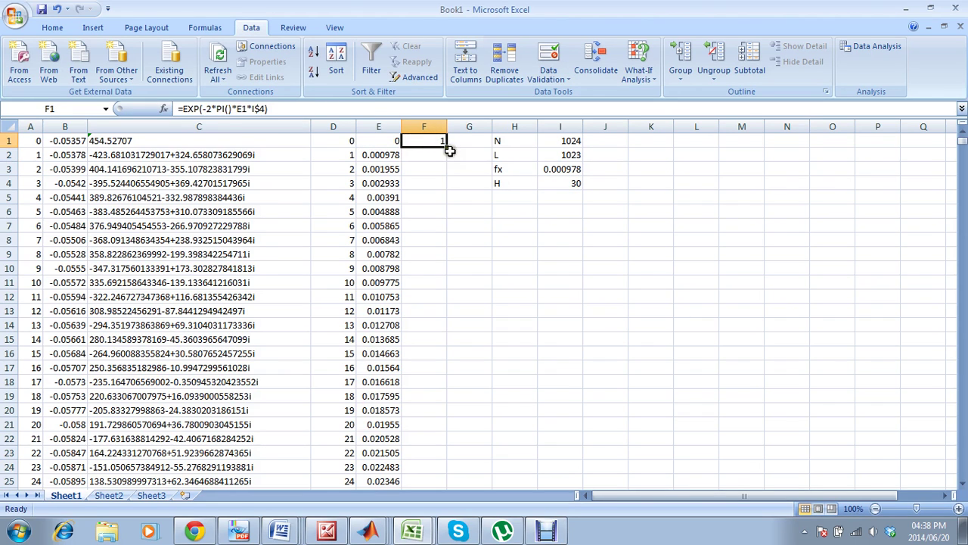
pyautogui.doubleClick(447, 148)
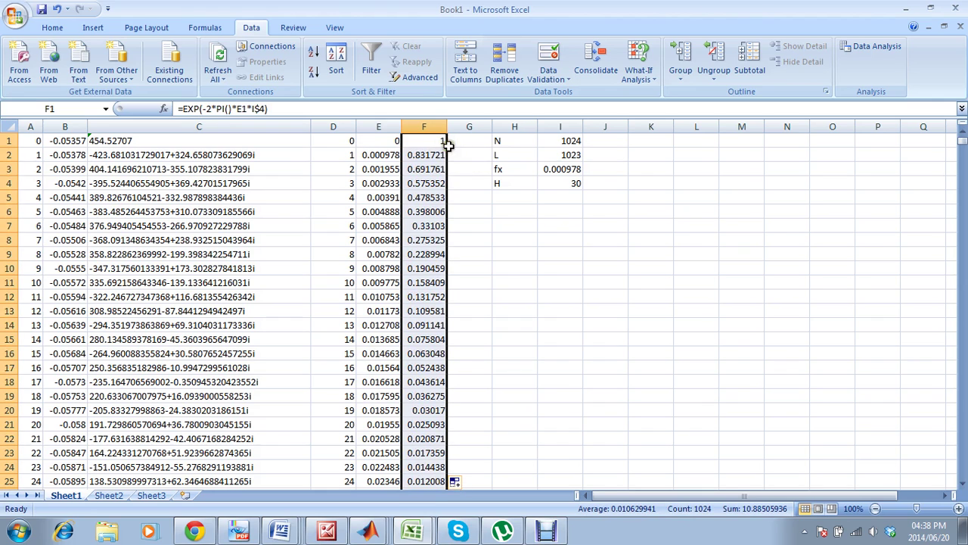
pyautogui.click(456, 140)
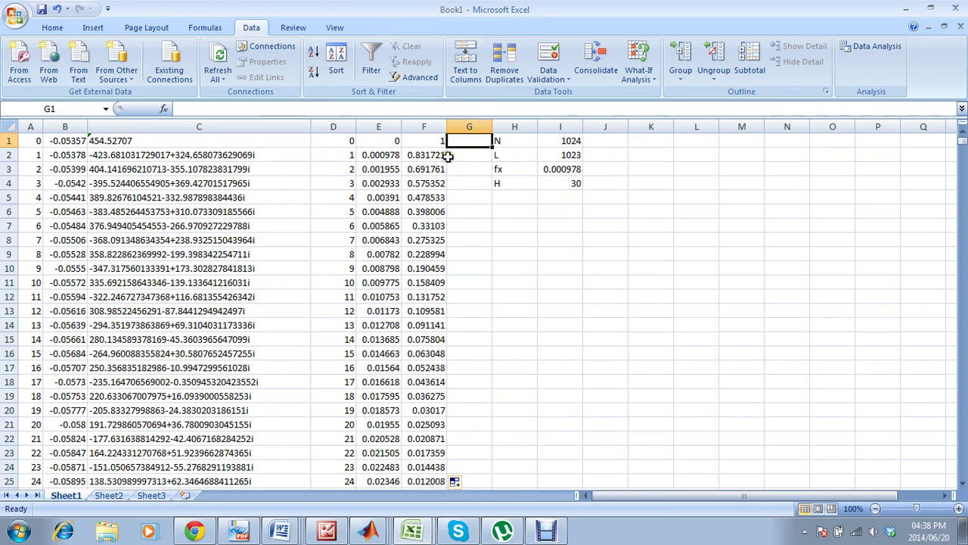
# Step: Enter =IMPRODUCT(C1,F1) in G1 and fill it down column G
pyautogui.write('=')
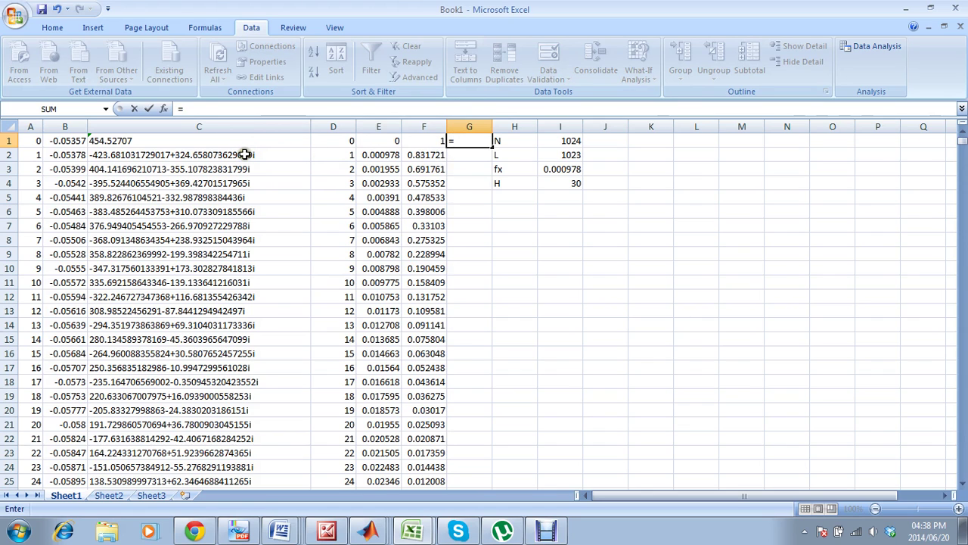
pyautogui.write('improduct')
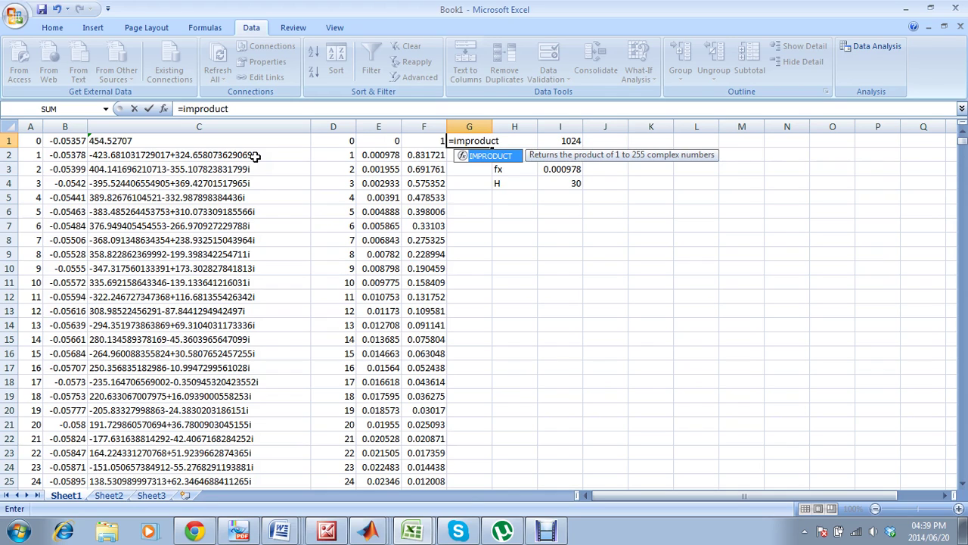
pyautogui.write('(')
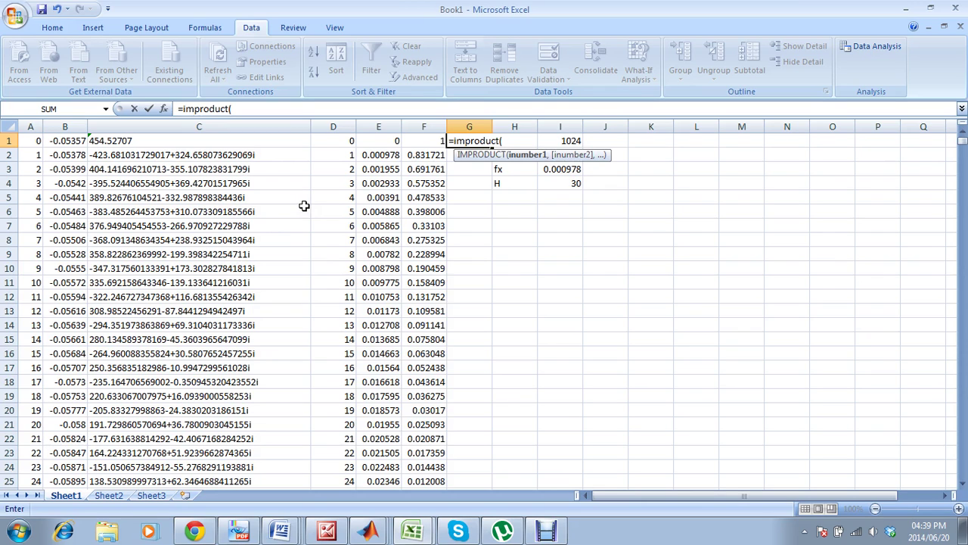
pyautogui.click(205, 139)
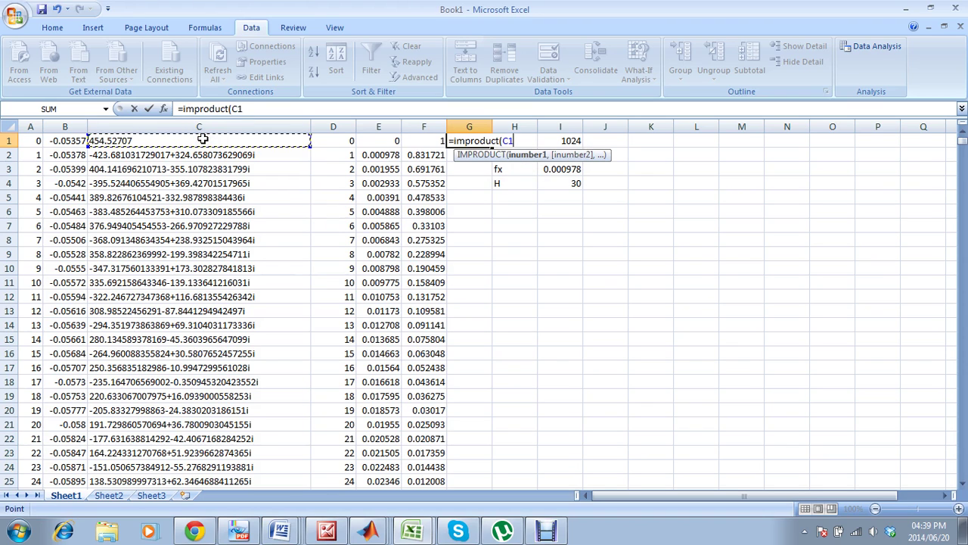
pyautogui.write(',')
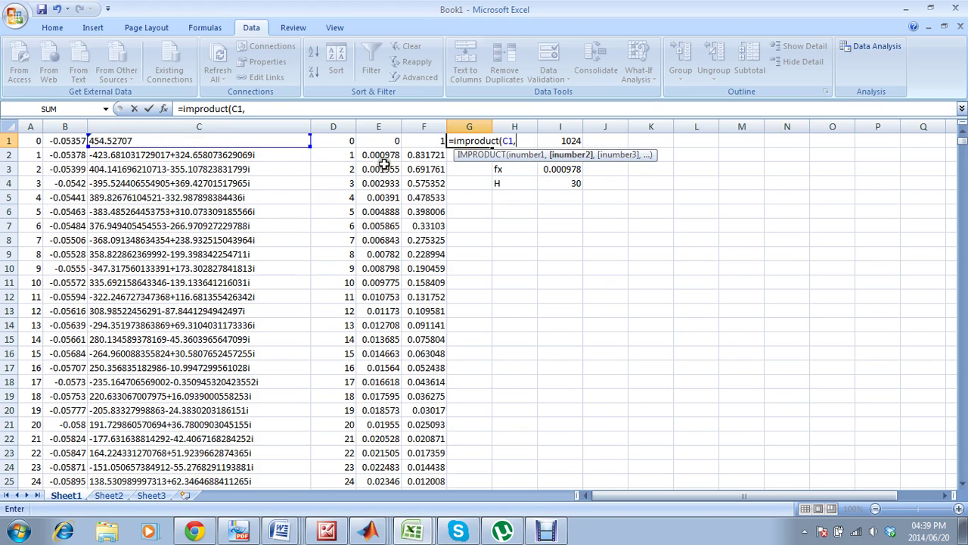
pyautogui.click(421, 143)
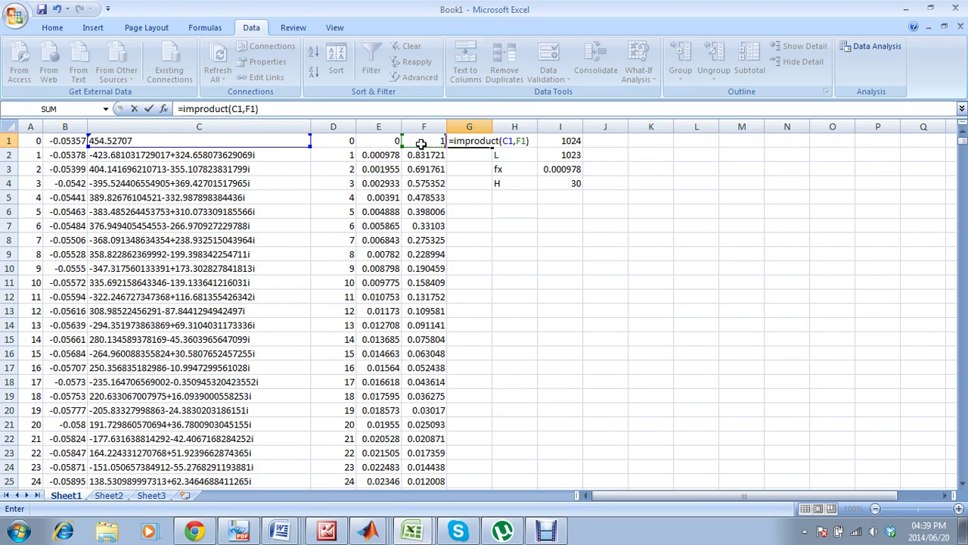
pyautogui.press('Return')
pyautogui.click(472, 143)
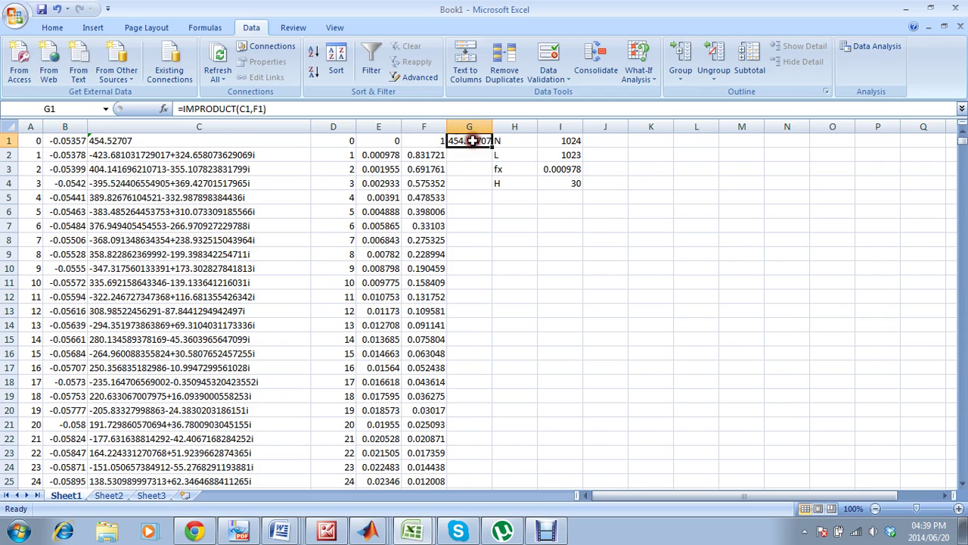
pyautogui.moveTo(491, 147); pyautogui.dragTo(620, 129)
pyautogui.doubleClick(491, 149)
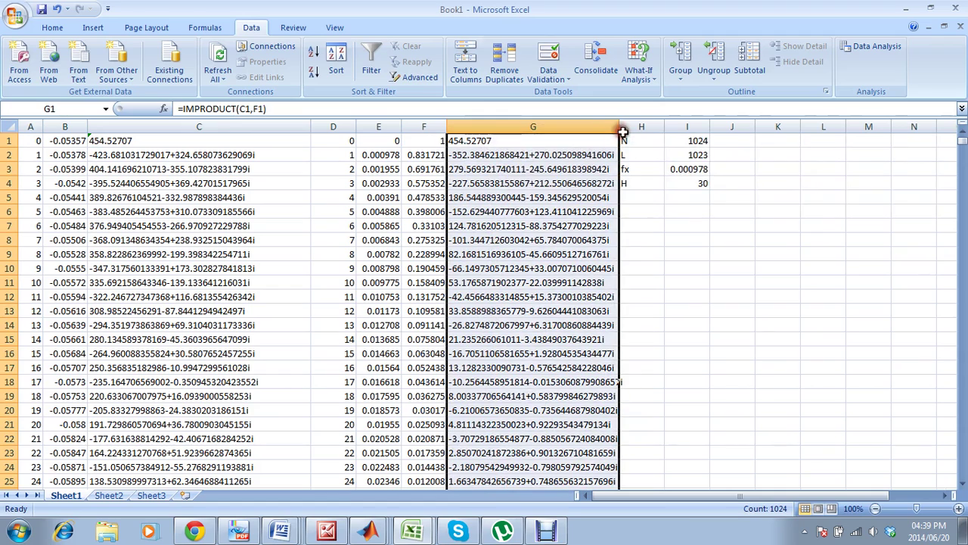
pyautogui.click(740, 139)
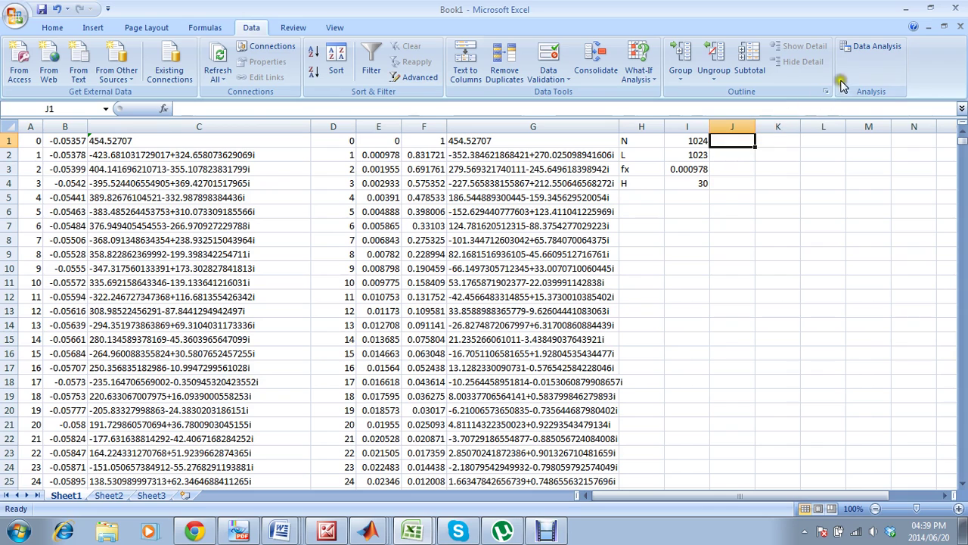
# Step: Set up Fourier Analysis with input range $G$1:$G$1024 and output range $J$1:$J$1024
pyautogui.click(866, 45)
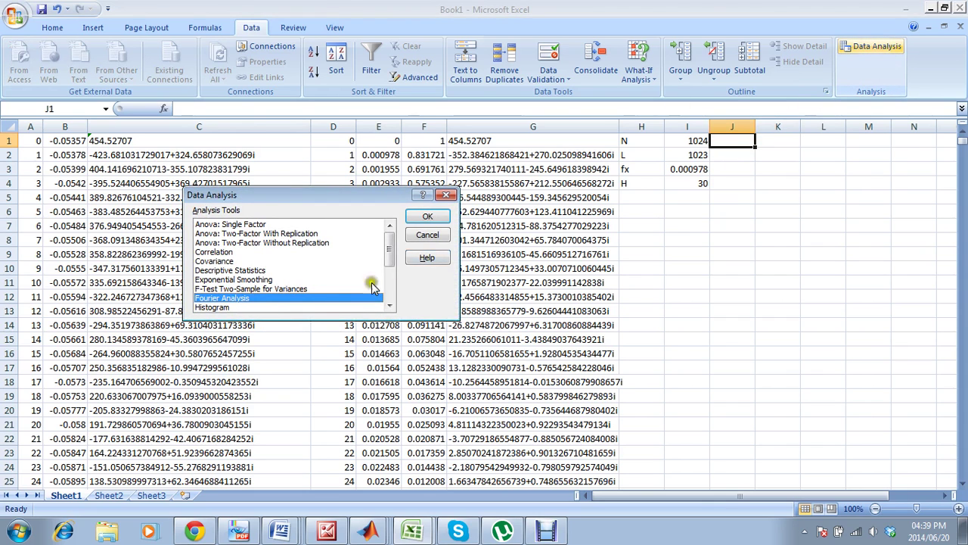
pyautogui.click(425, 217)
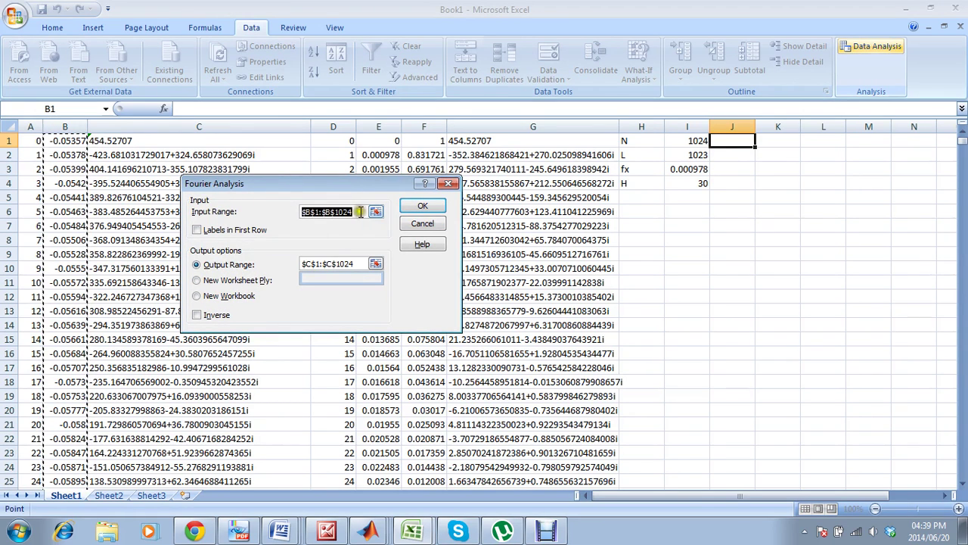
pyautogui.click(305, 212)
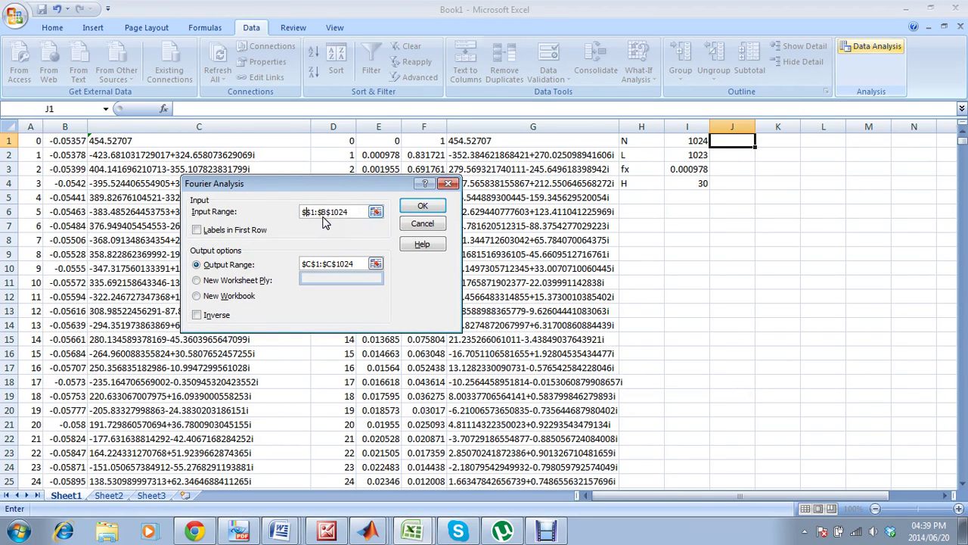
pyautogui.write('g')
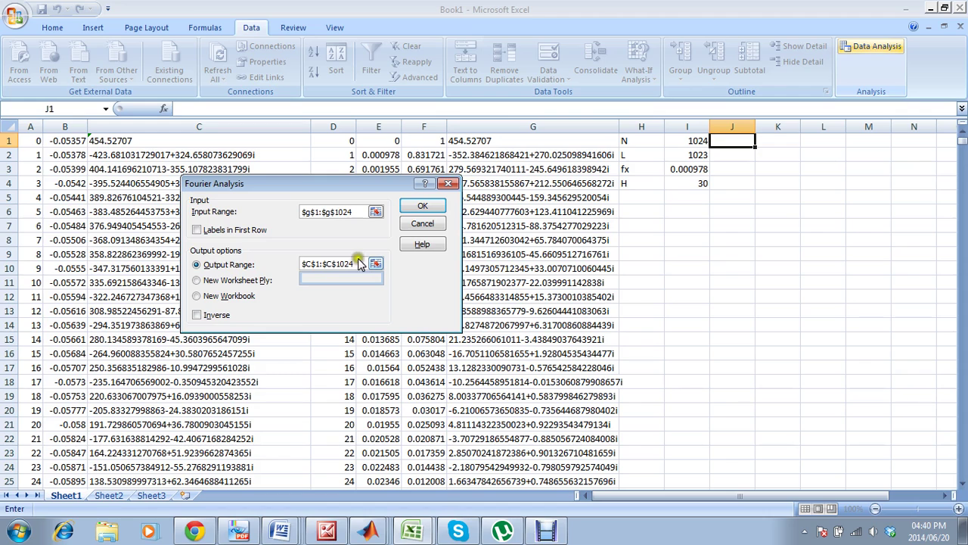
pyautogui.click(301, 264)
pyautogui.click(309, 264)
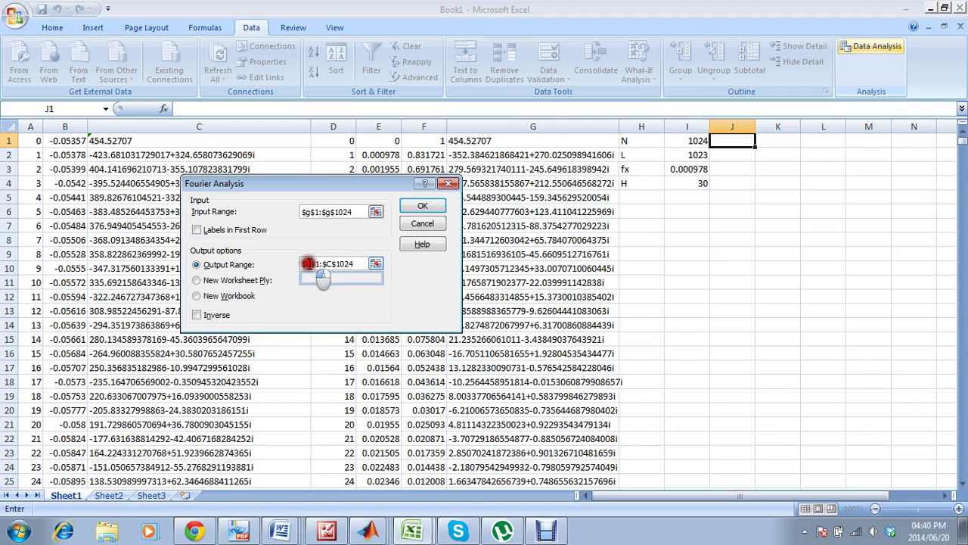
pyautogui.press('BackSpace')
pyautogui.write('g')
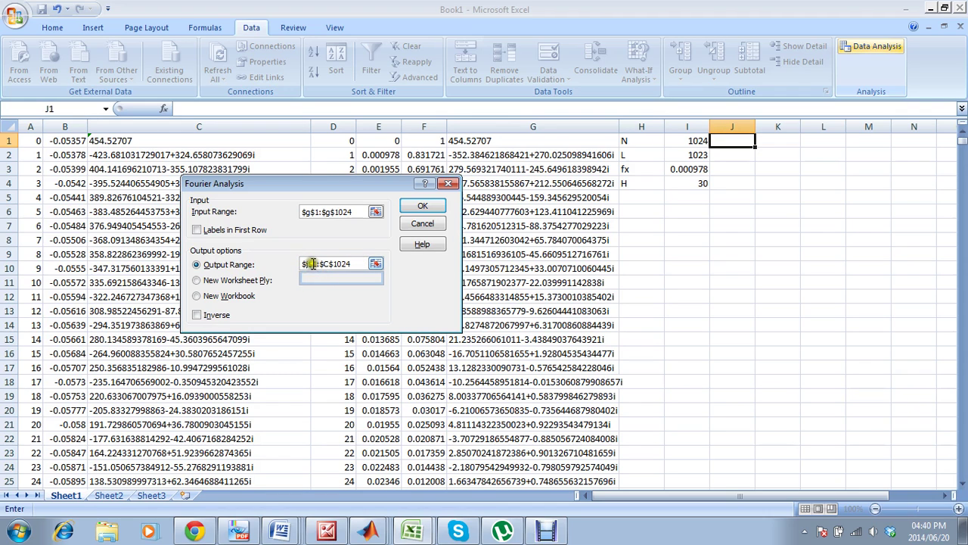
pyautogui.click(313, 264)
pyautogui.press('BackSpace')
pyautogui.write('j')
pyautogui.click(328, 264)
pyautogui.press('BackSpace')
pyautogui.write('j')
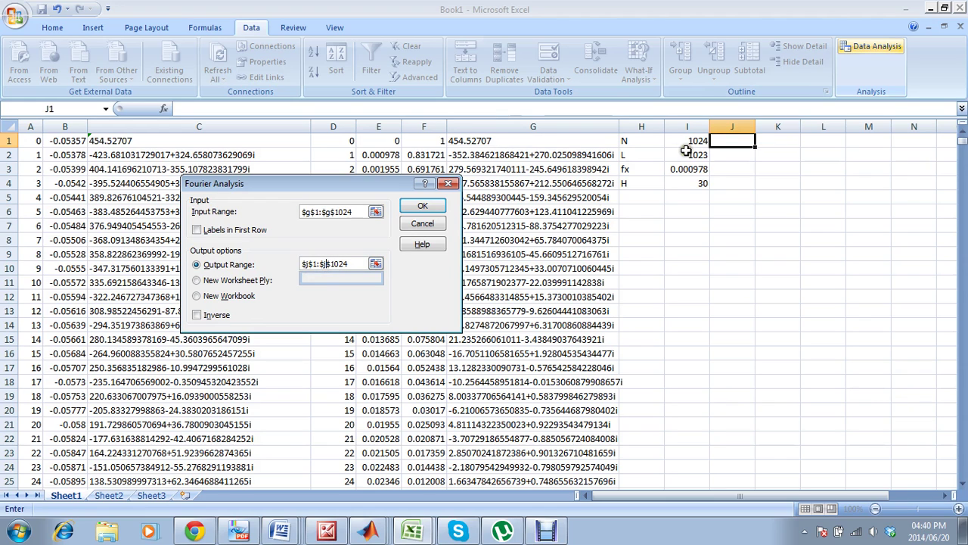
# Step: Enable Inverse and run it, filling column J with 1024 inverse-transform results
pyautogui.click(196, 314)
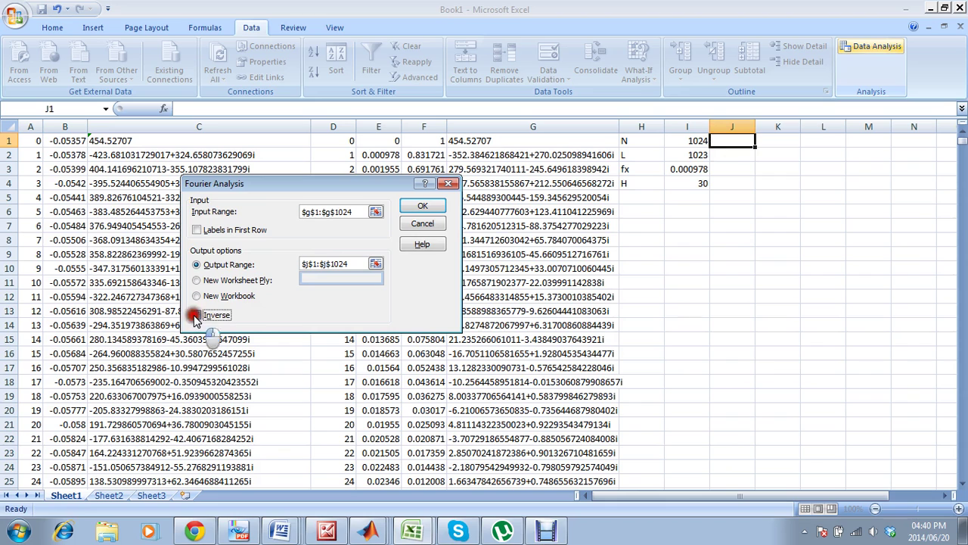
pyautogui.click(408, 204)
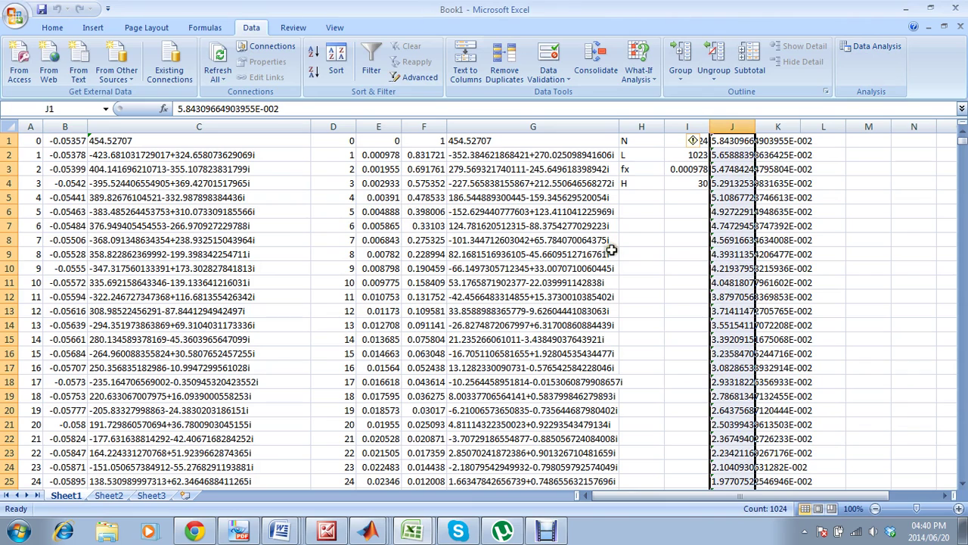
pyautogui.moveTo(724, 503); pyautogui.dragTo(767, 484)
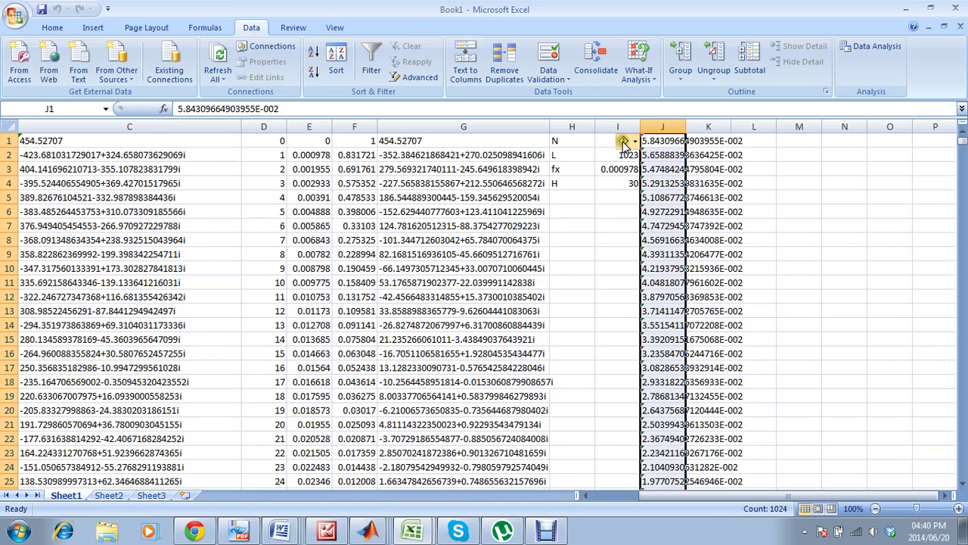
pyautogui.moveTo(627, 146)
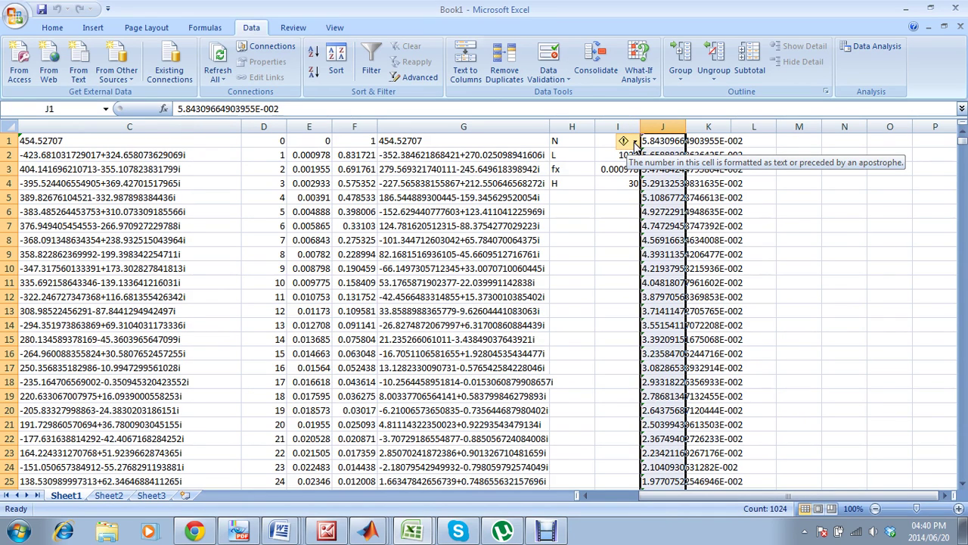
pyautogui.click(633, 142)
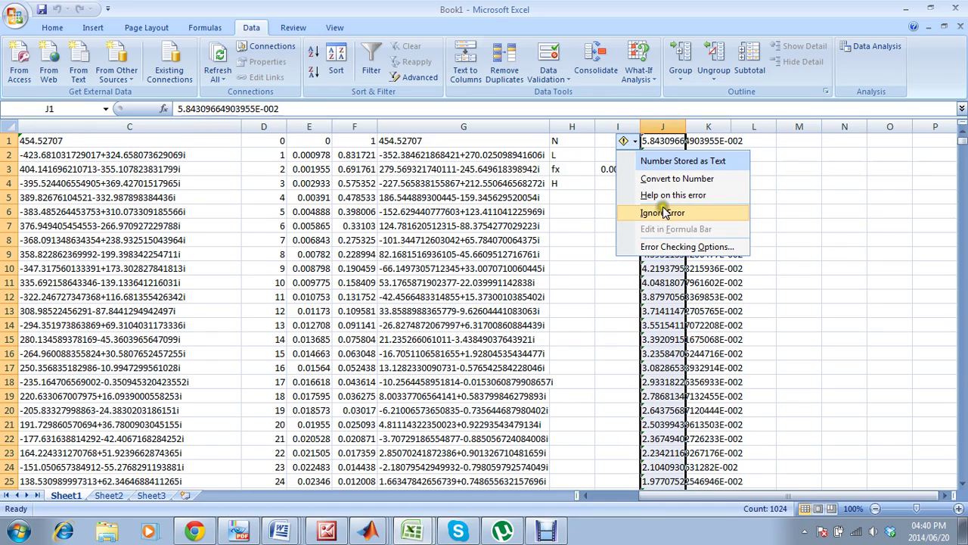
pyautogui.click(766, 144)
pyautogui.click(778, 141)
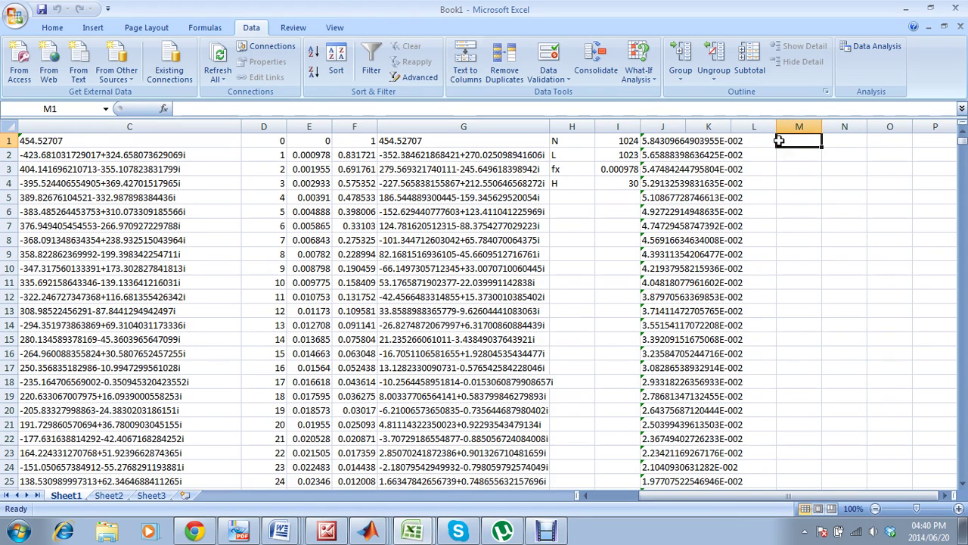
pyautogui.write('=')
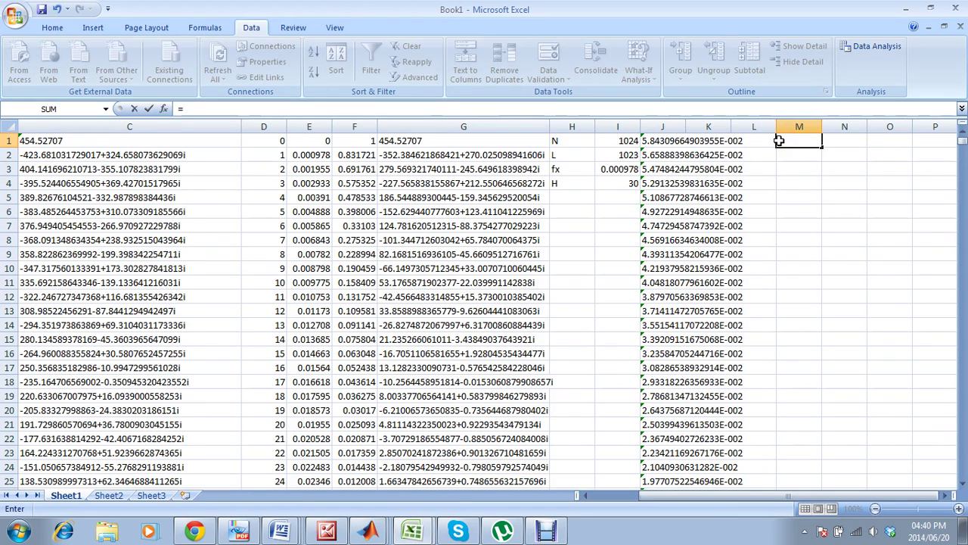
pyautogui.click(662, 141)
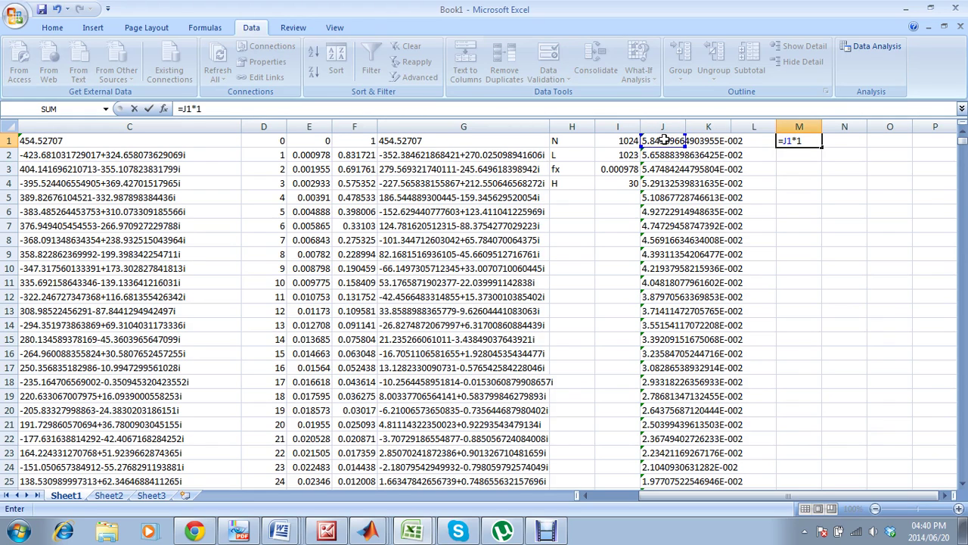
pyautogui.press('Return')
pyautogui.click(810, 141)
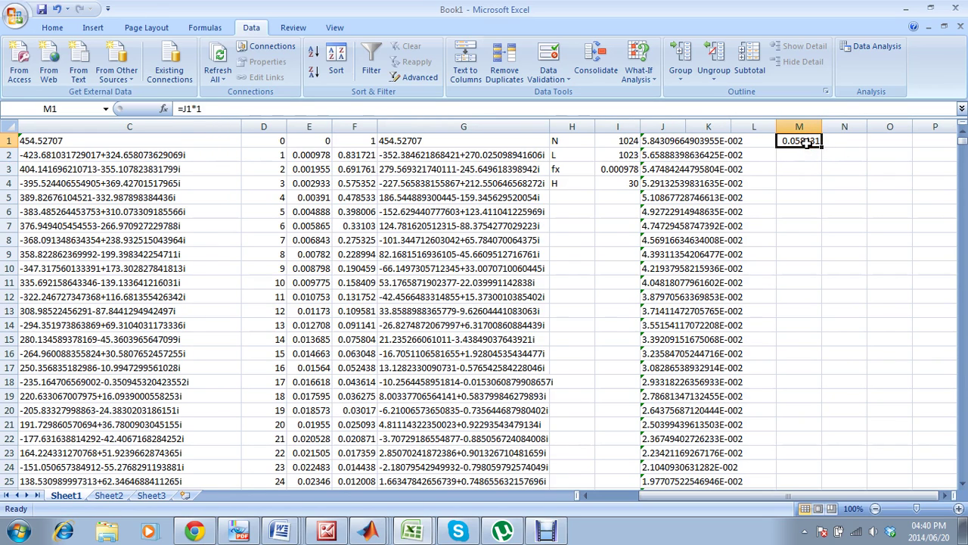
pyautogui.press('Delete')
# Step: Enter =J1*1 in K1 and fill it down to K1024 to get numeric values
pyautogui.click(718, 141)
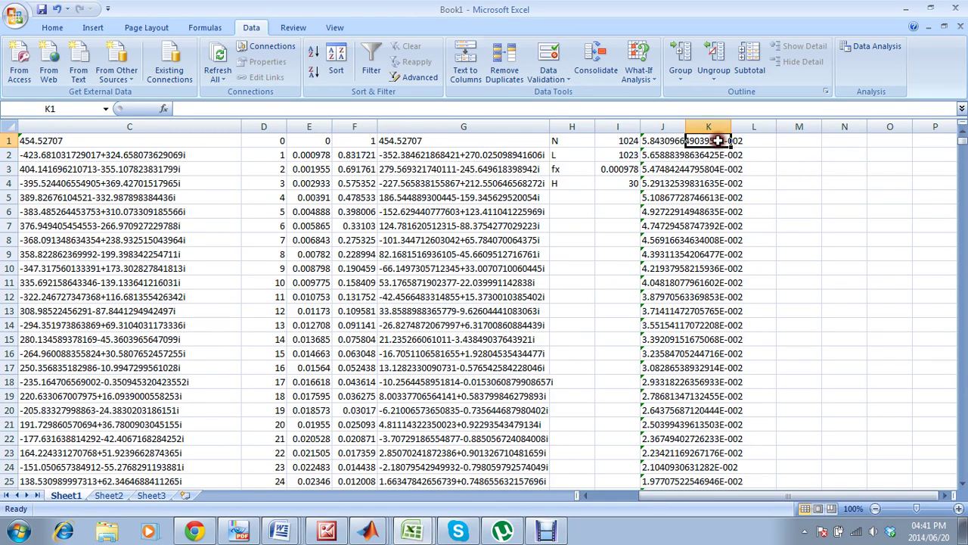
pyautogui.write('=')
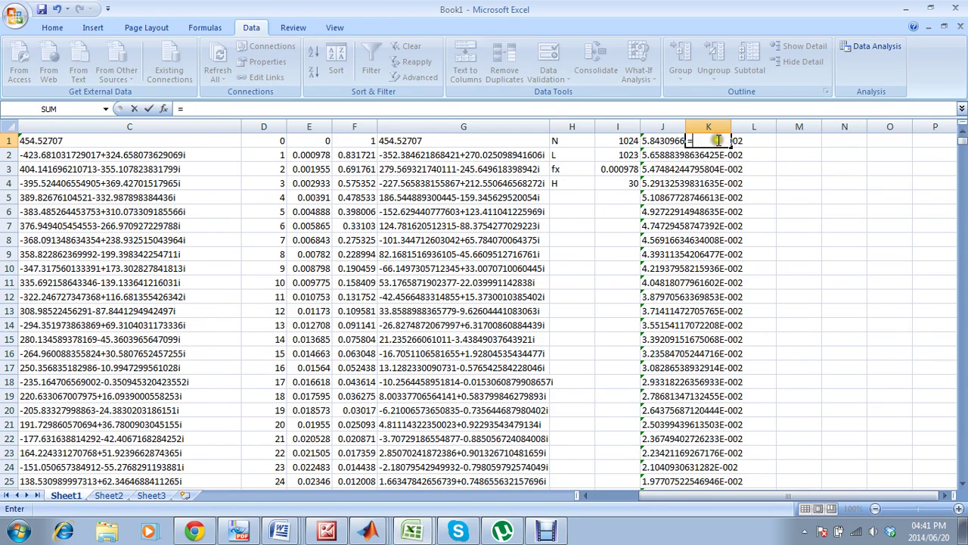
pyautogui.click(679, 141)
pyautogui.write('*')
pyautogui.press('Return')
pyautogui.click(704, 141)
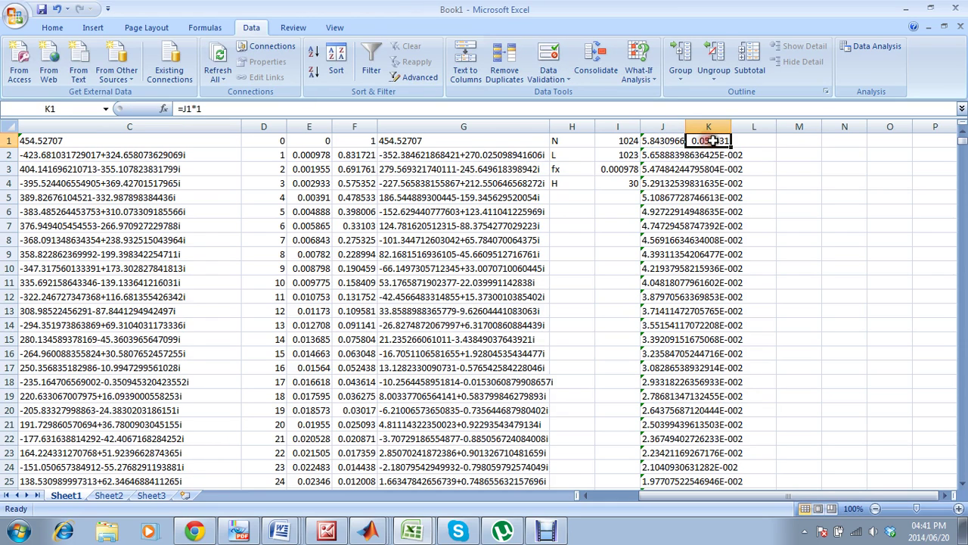
pyautogui.doubleClick(730, 147)
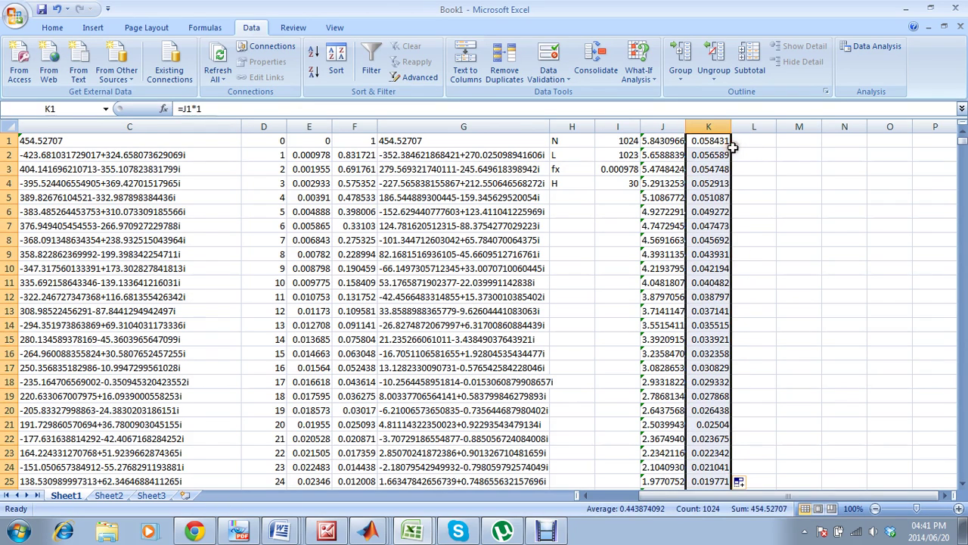
pyautogui.click(746, 157)
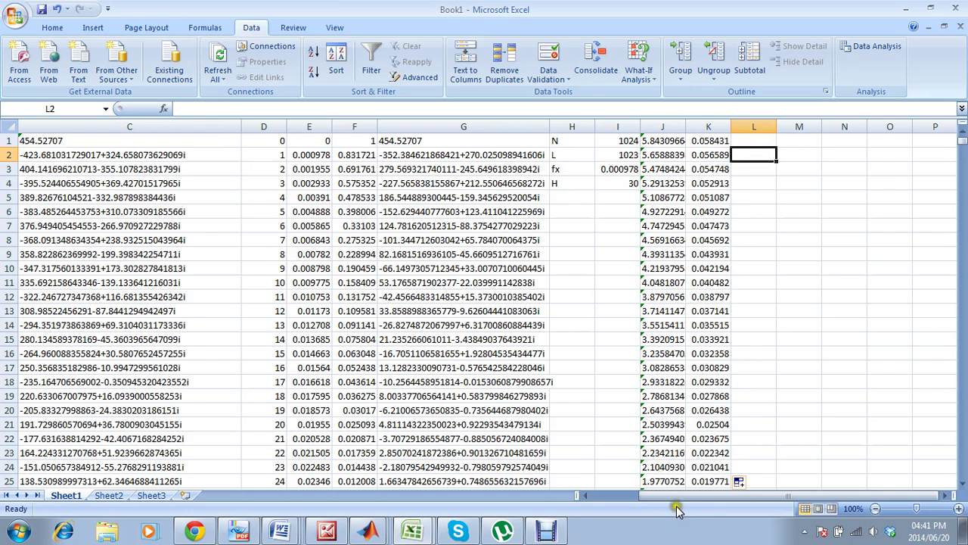
pyautogui.moveTo(672, 498); pyautogui.dragTo(601, 493)
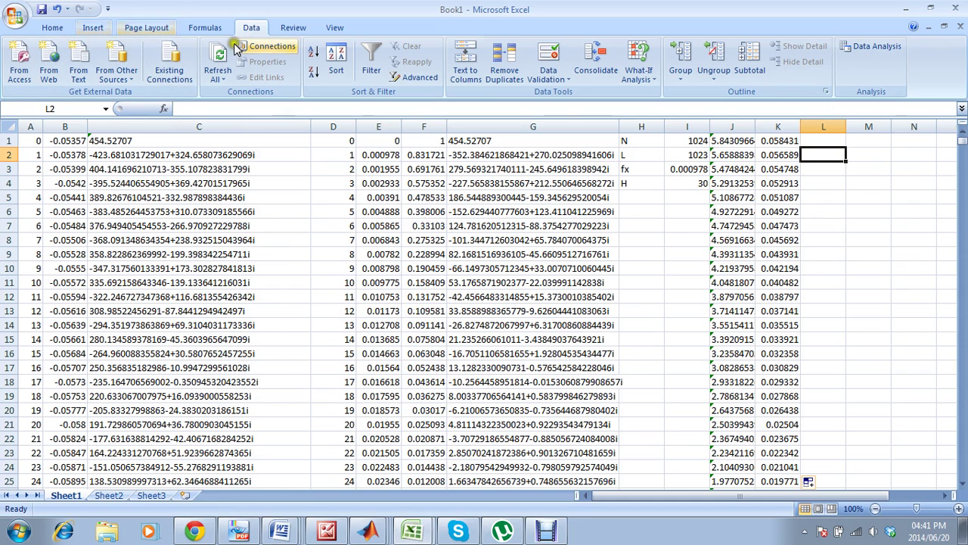
# Step: Insert a scatter chart with straight lines from empty cell N2
pyautogui.click(903, 160)
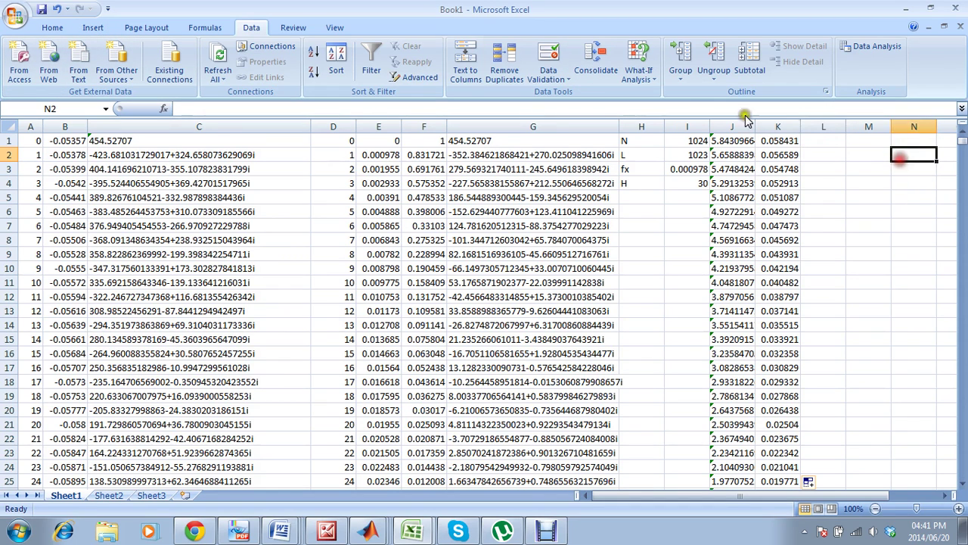
pyautogui.click(91, 28)
pyautogui.click(380, 59)
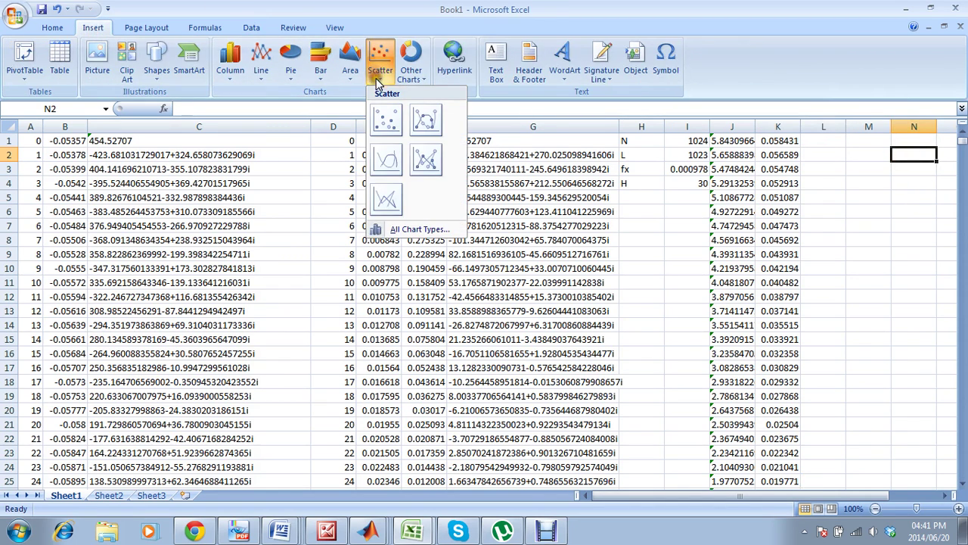
pyautogui.click(388, 198)
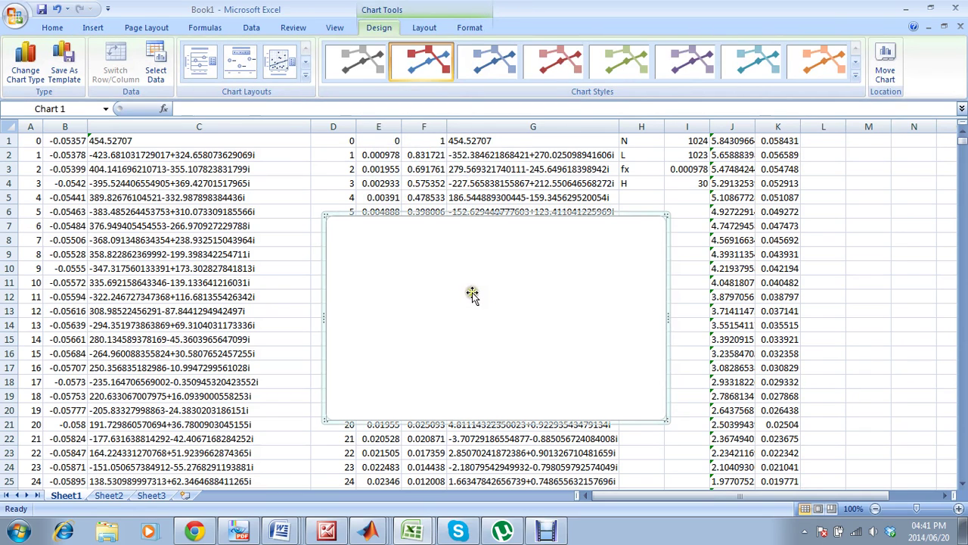
# Step: Add series Old plotting B1:B1024 against A1:A1024, then move the chart up and left
pyautogui.rightClick(471, 294)
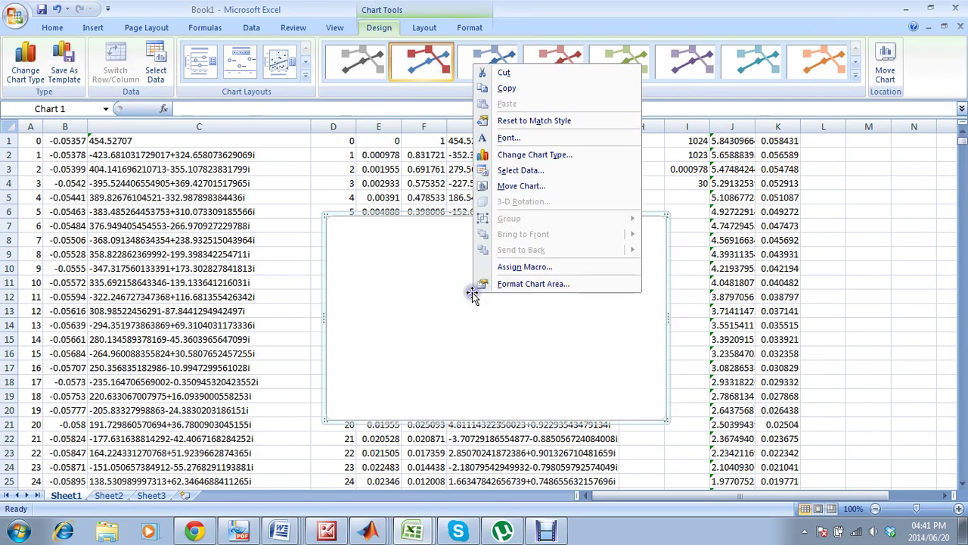
pyautogui.click(546, 173)
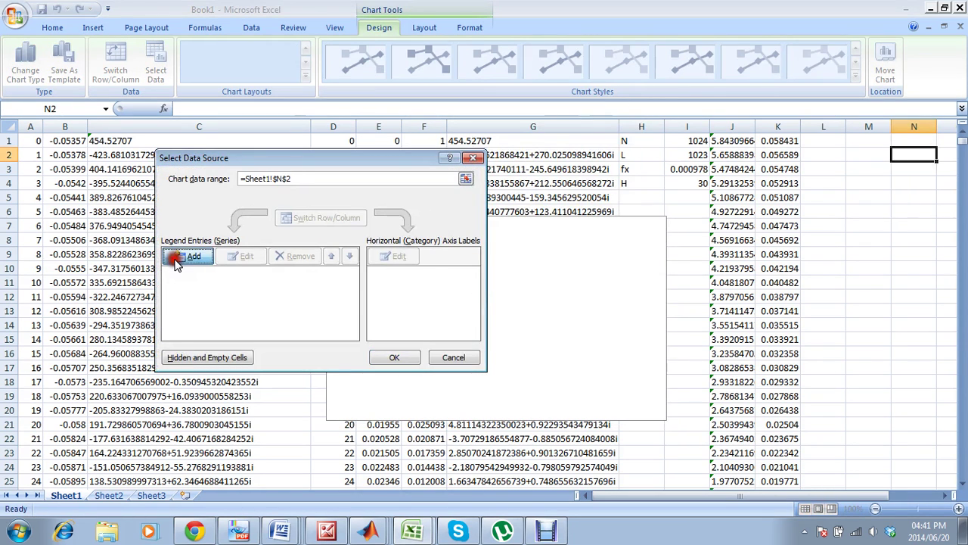
pyautogui.click(172, 257)
pyautogui.click(240, 263)
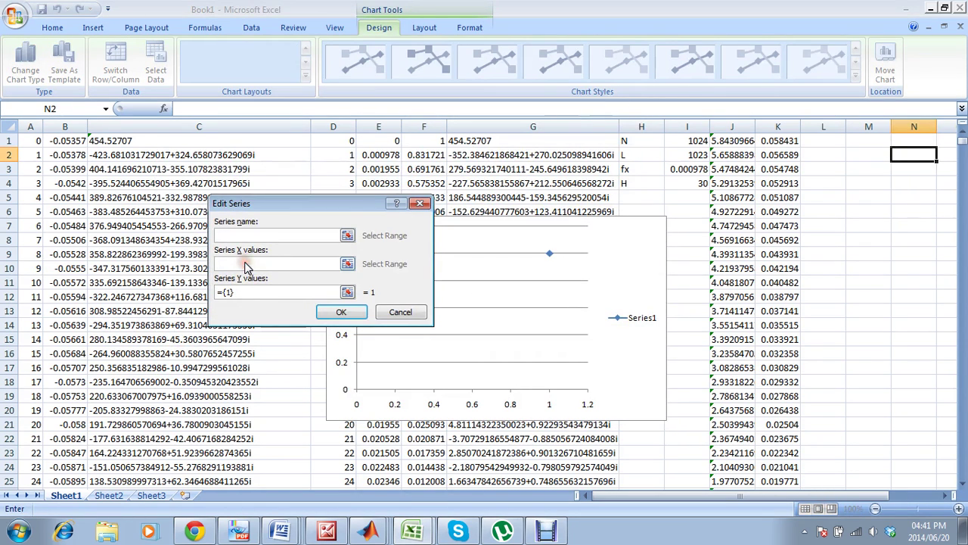
pyautogui.moveTo(34, 140); pyautogui.dragTo(42, 467)
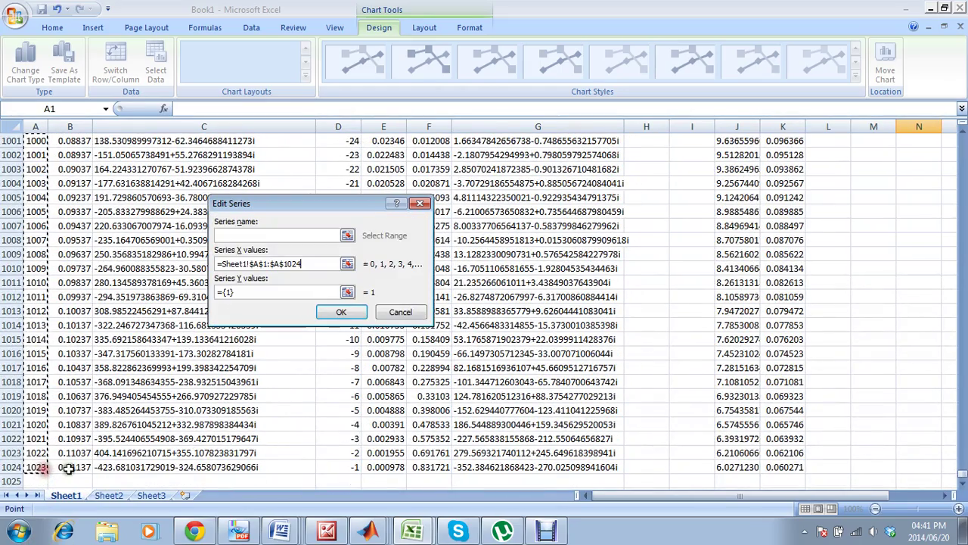
pyautogui.click(273, 292)
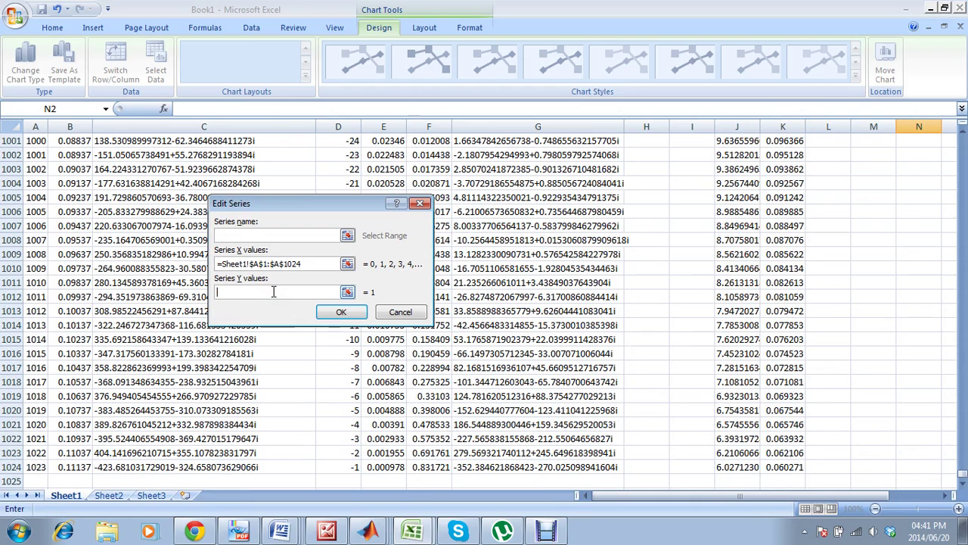
pyautogui.click(67, 465)
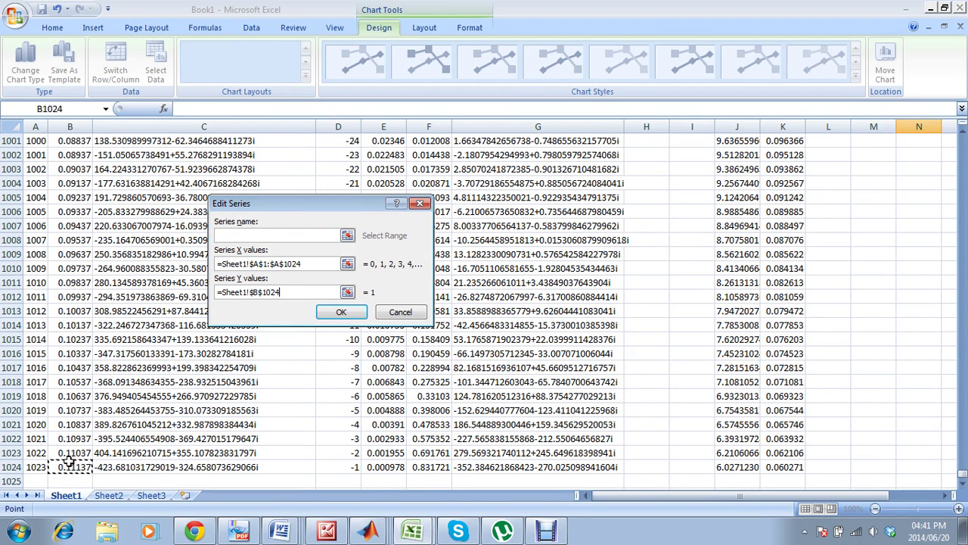
pyautogui.hotkey('ctrl', 'shift', 'Up')
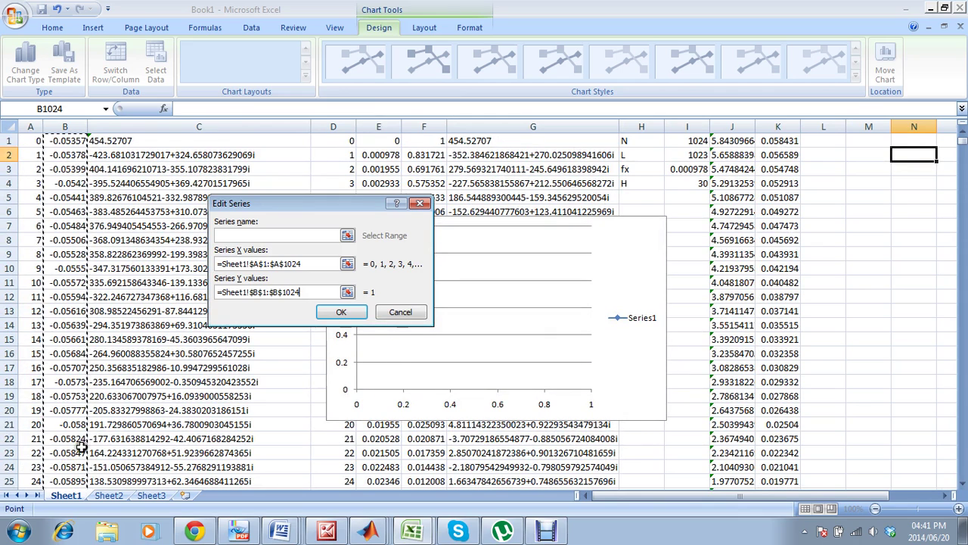
pyautogui.click(234, 236)
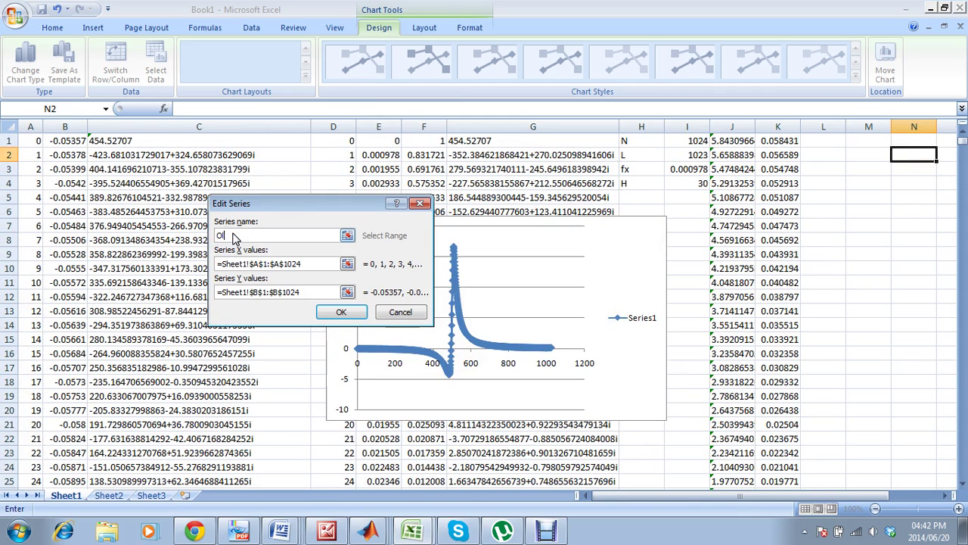
pyautogui.click(332, 312)
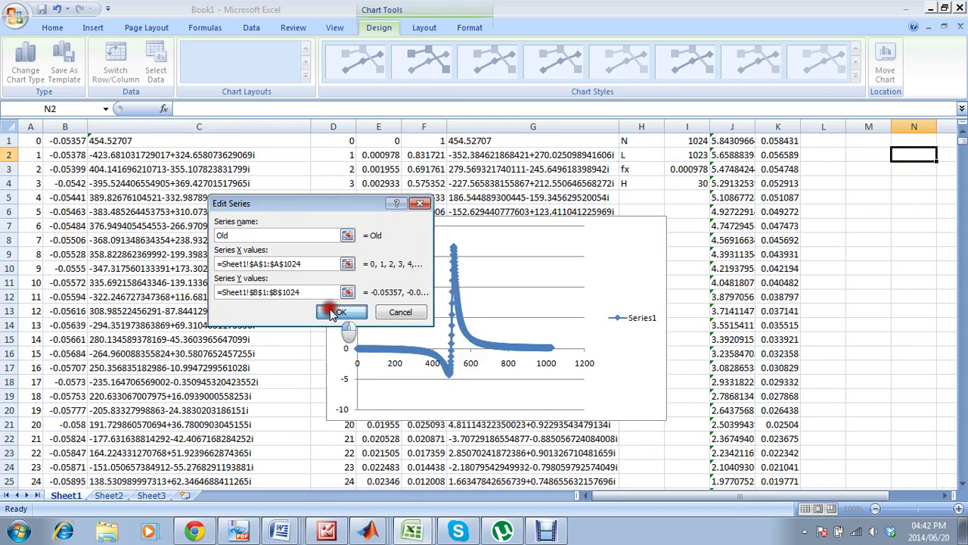
pyautogui.click(394, 357)
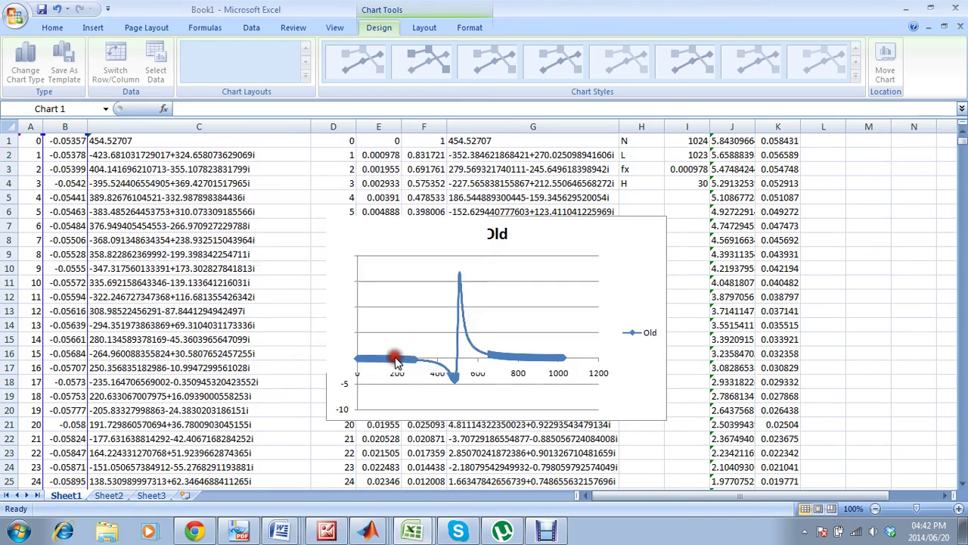
pyautogui.moveTo(650, 264); pyautogui.dragTo(551, 232)
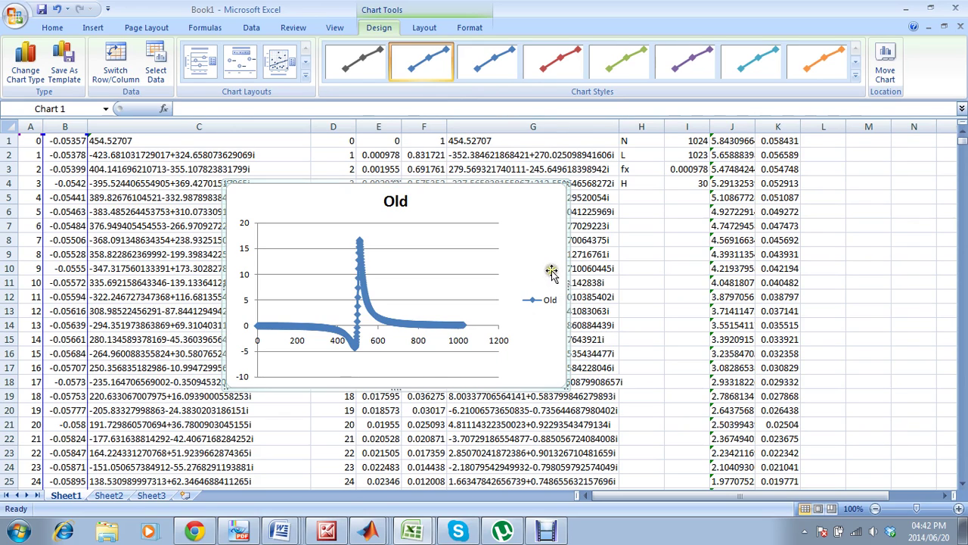
# Step: Add a new chart series with X values A1:A1024
pyautogui.rightClick(530, 235)
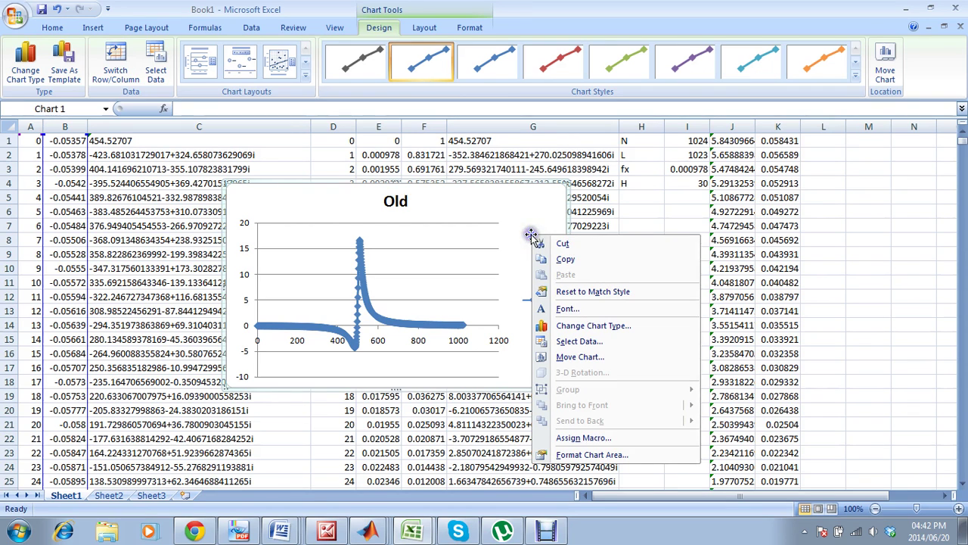
pyautogui.click(586, 343)
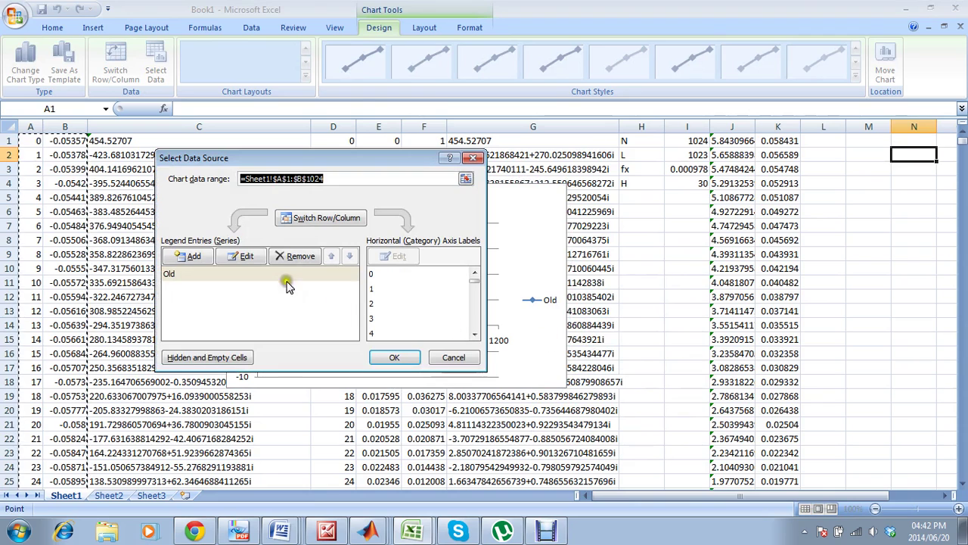
pyautogui.click(199, 257)
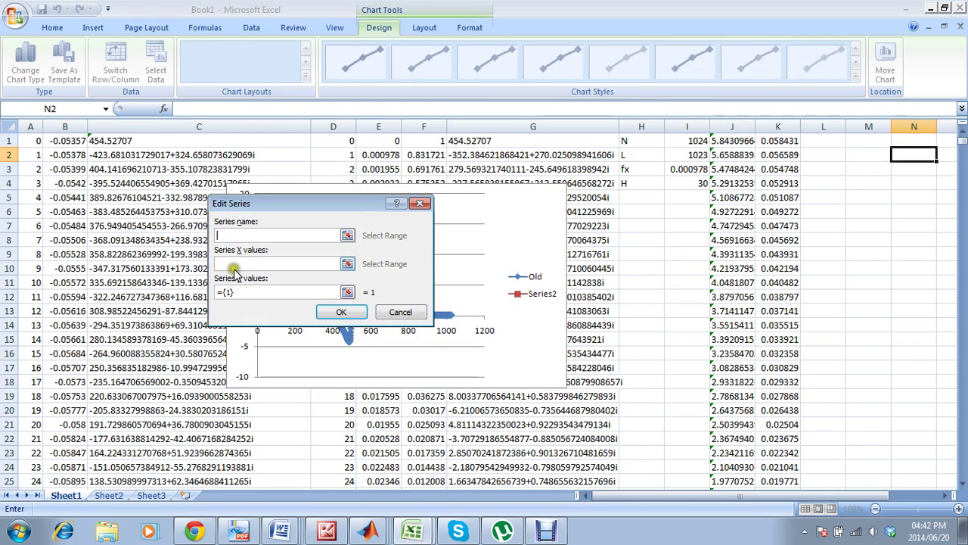
pyautogui.click(238, 264)
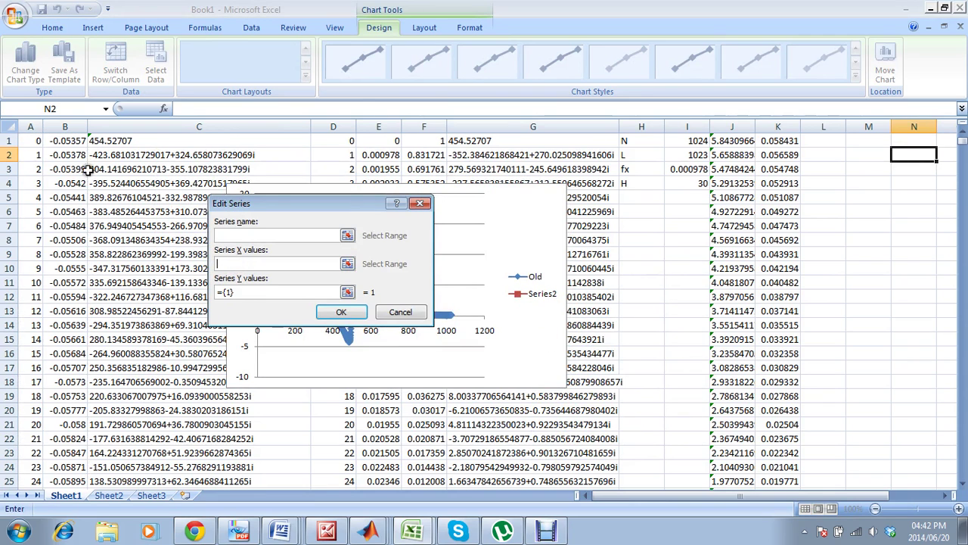
pyautogui.click(34, 141)
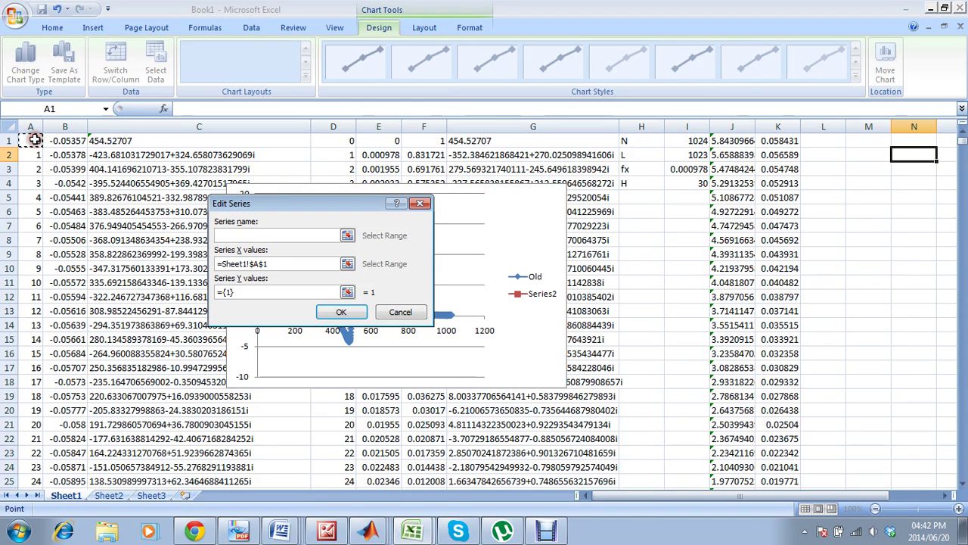
pyautogui.moveTo(34, 141)
pyautogui.mouseDown()
pyautogui.moveTo(33, 158)
pyautogui.moveTo(27, 149)
pyautogui.mouseUp()
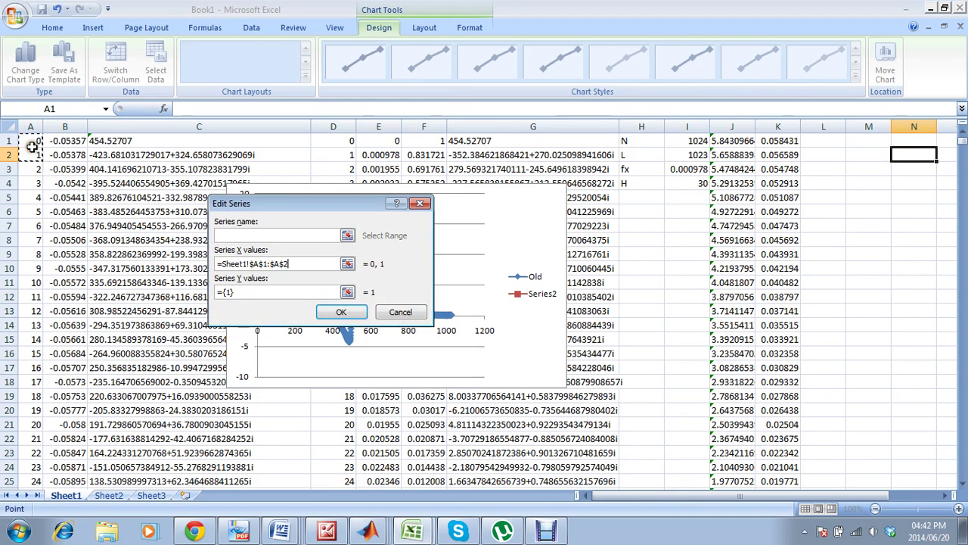
pyautogui.click(33, 141)
pyautogui.hotkey('ctrl', 'shift', 'Down')
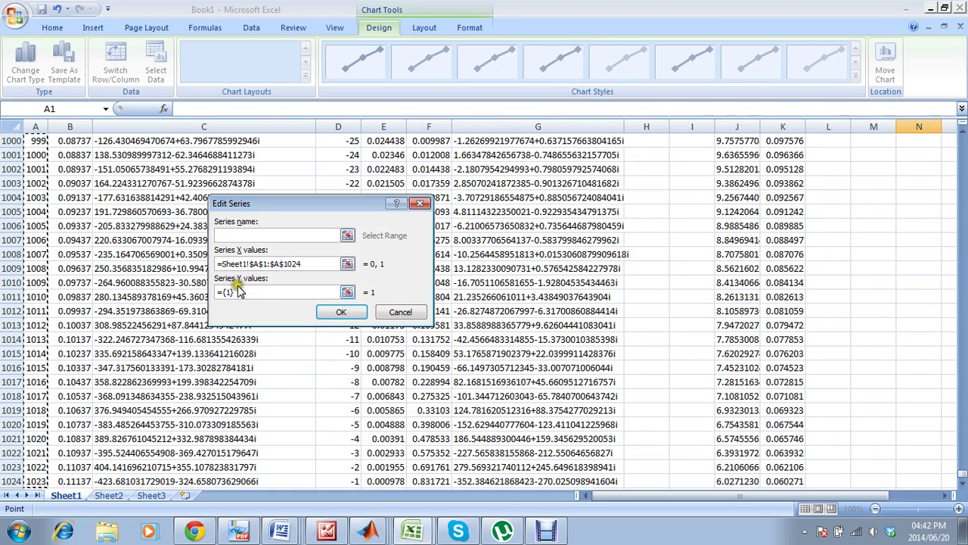
# Step: Set the new series Y values to K1:K1024, name it New, and confirm
pyautogui.click(237, 291)
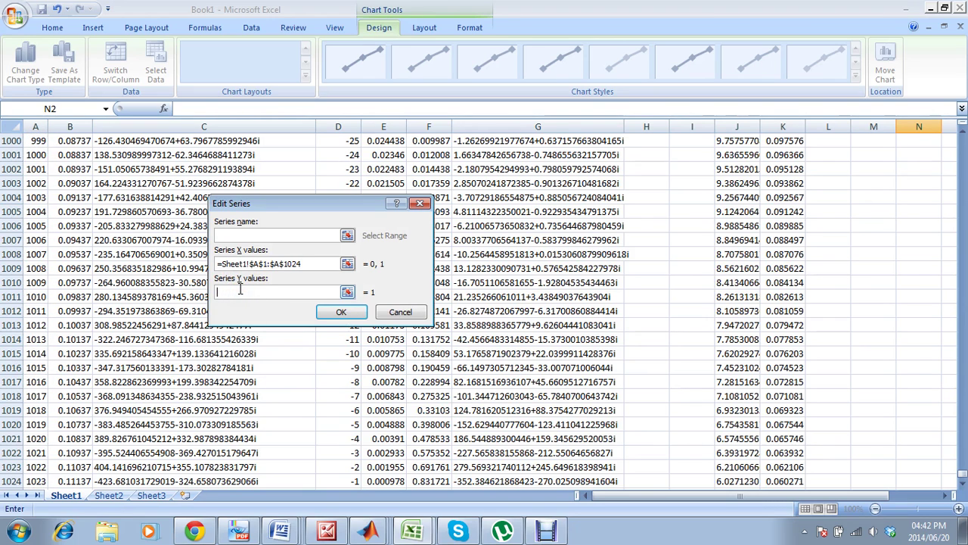
pyautogui.click(786, 481)
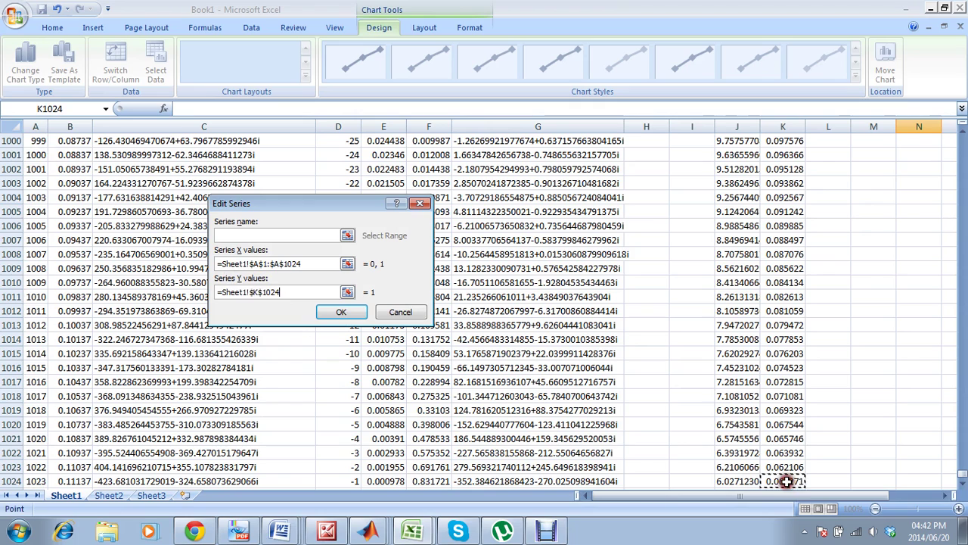
pyautogui.hotkey('ctrl', 'shift', 'Up')
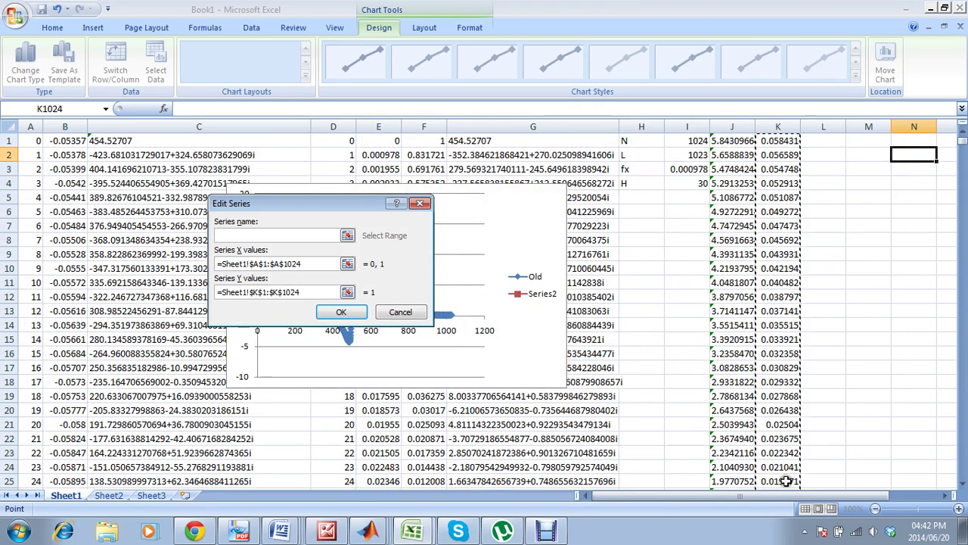
pyautogui.click(311, 233)
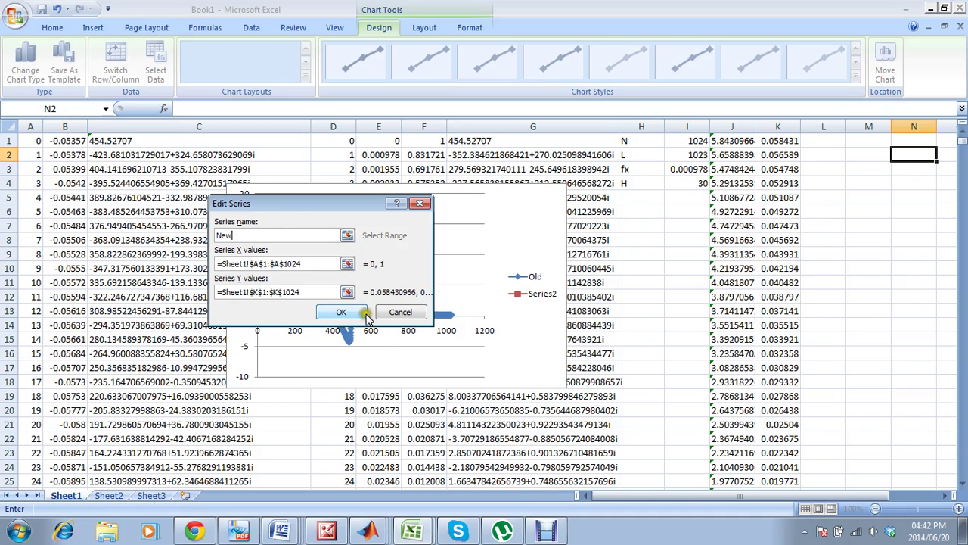
pyautogui.click(341, 312)
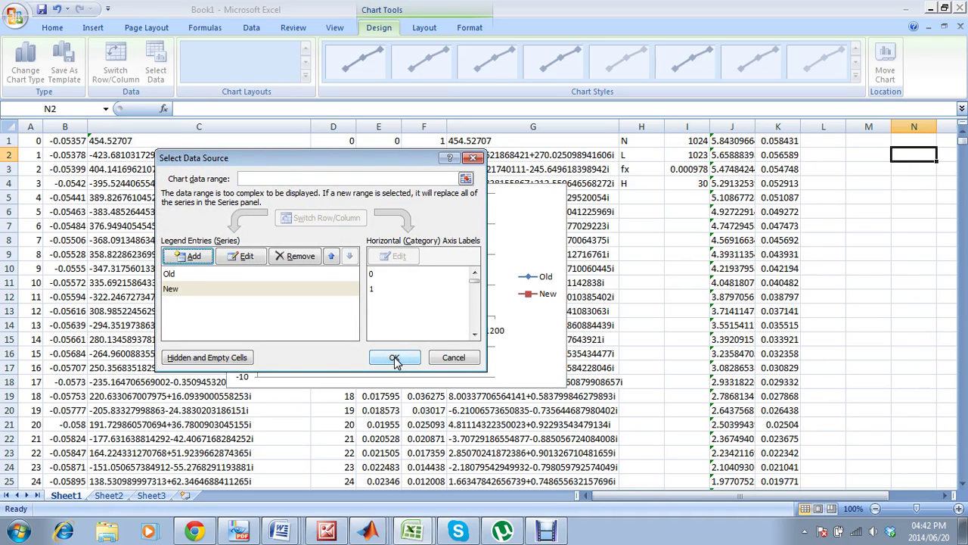
pyautogui.click(394, 358)
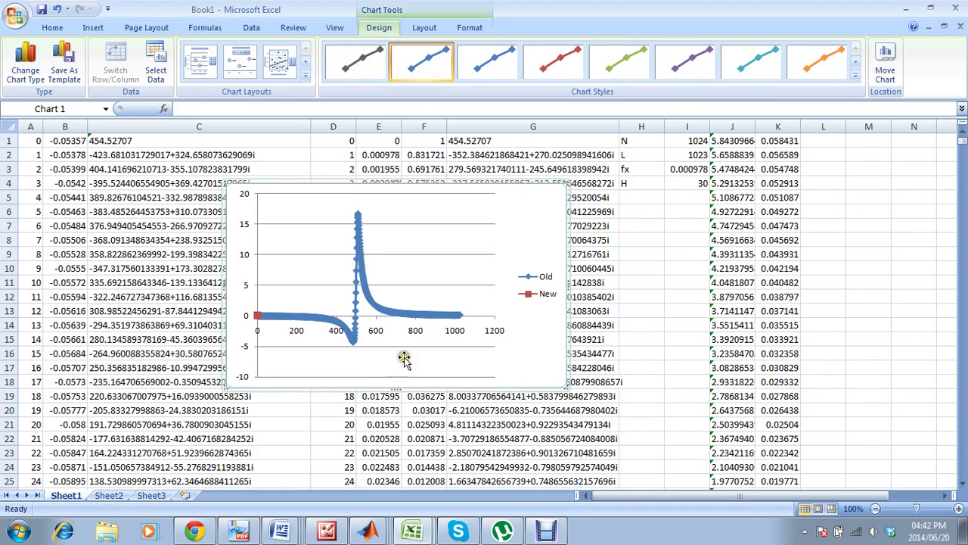
# Step: Open the New series for editing and inspect its Y and X values
pyautogui.rightClick(530, 238)
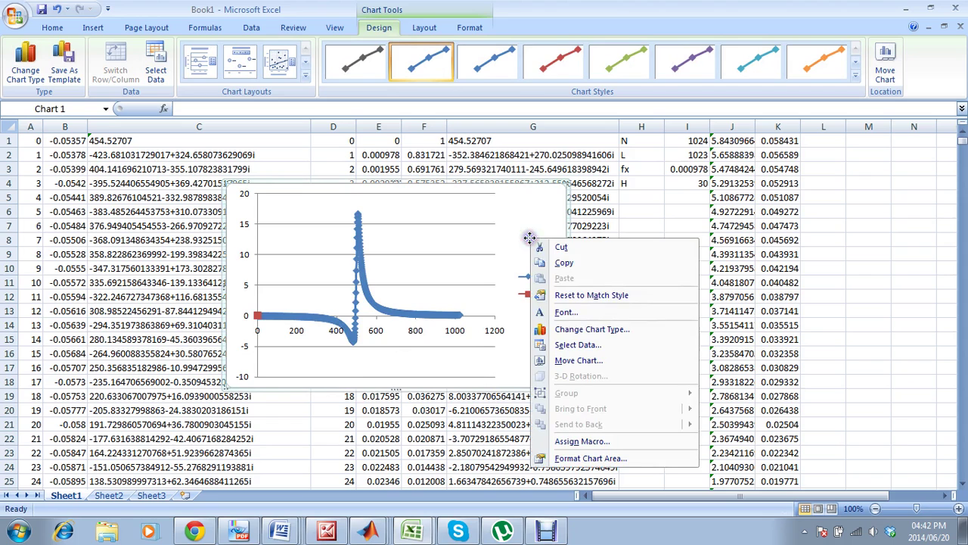
pyautogui.click(581, 346)
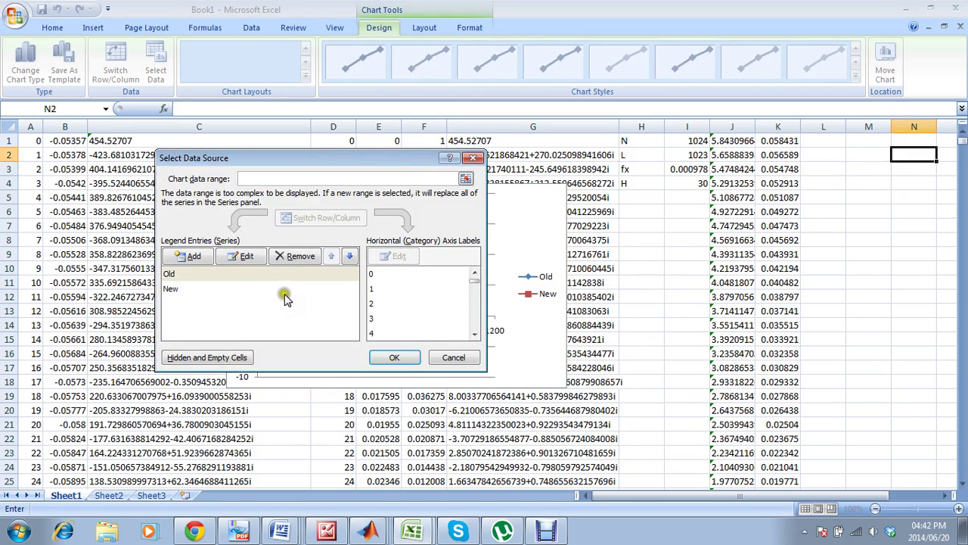
pyautogui.click(265, 280)
pyautogui.click(195, 290)
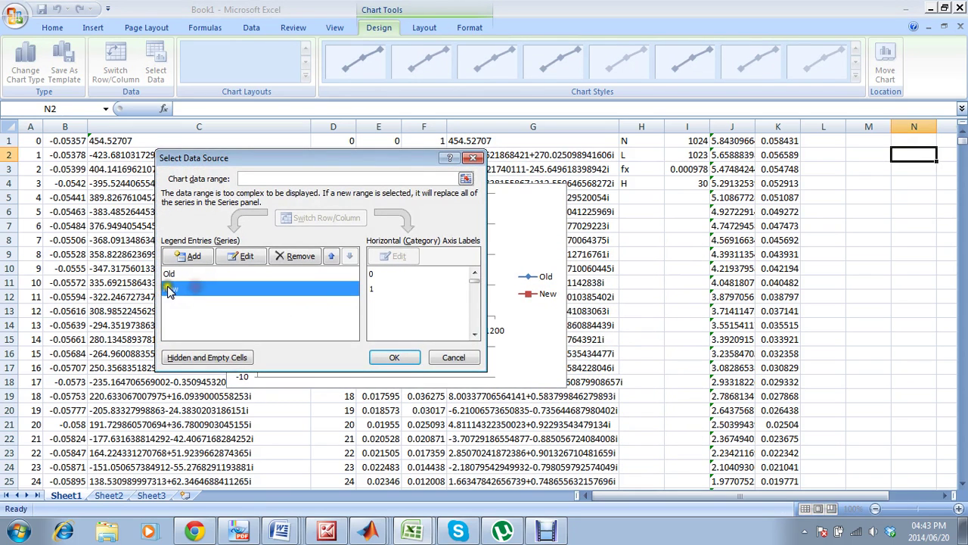
pyautogui.click(247, 256)
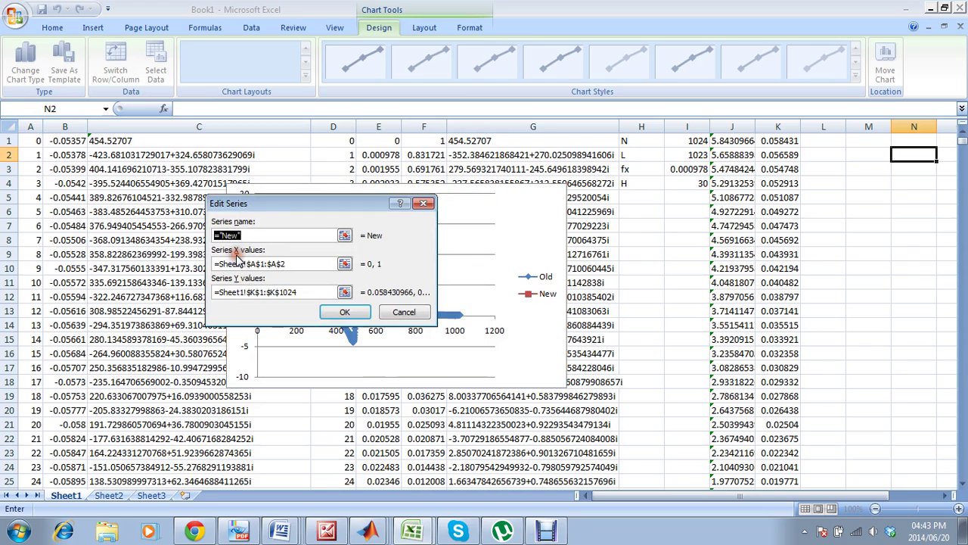
pyautogui.click(307, 292)
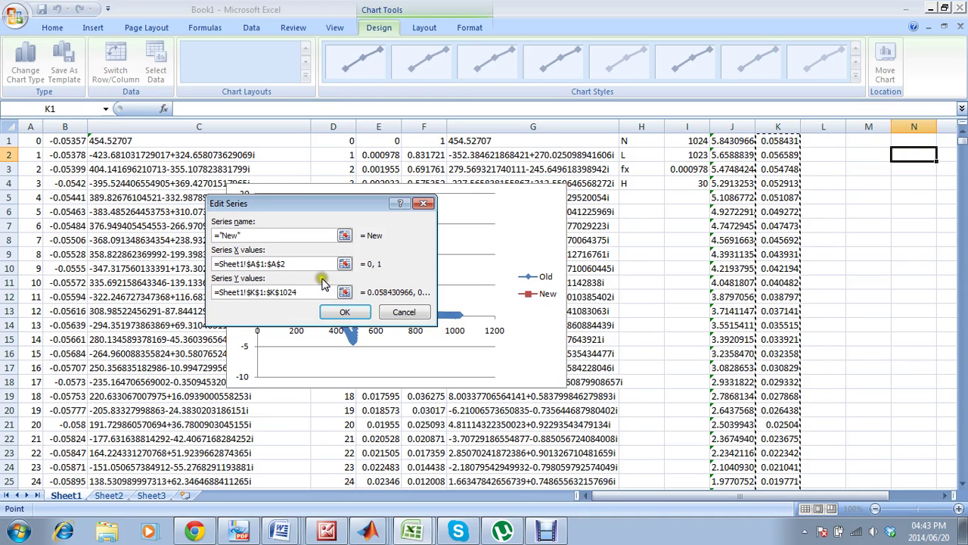
pyautogui.click(311, 264)
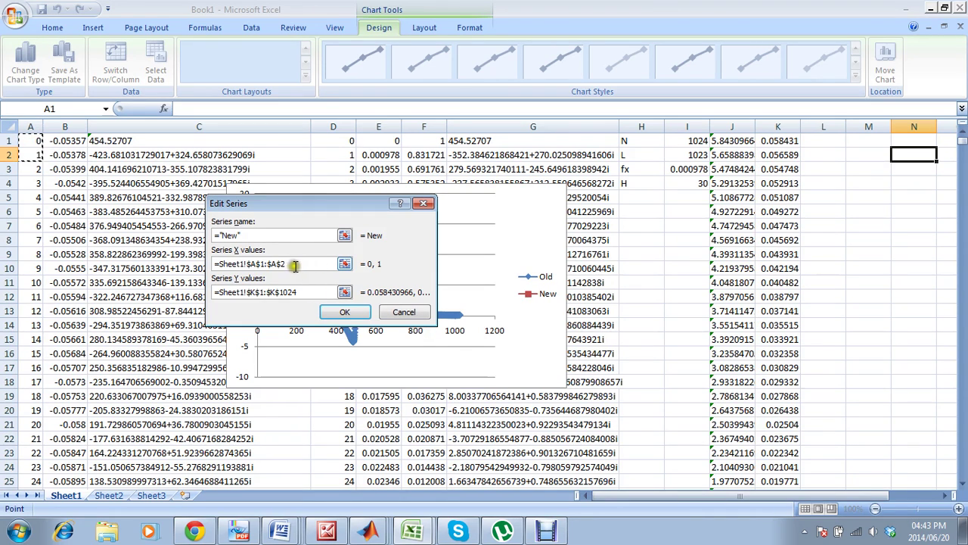
# Step: Replace the New series X values with =Sheet1!$A$1:$A$1024 and confirm
pyautogui.moveTo(297, 264); pyautogui.dragTo(251, 259)
pyautogui.write('=Sheet')
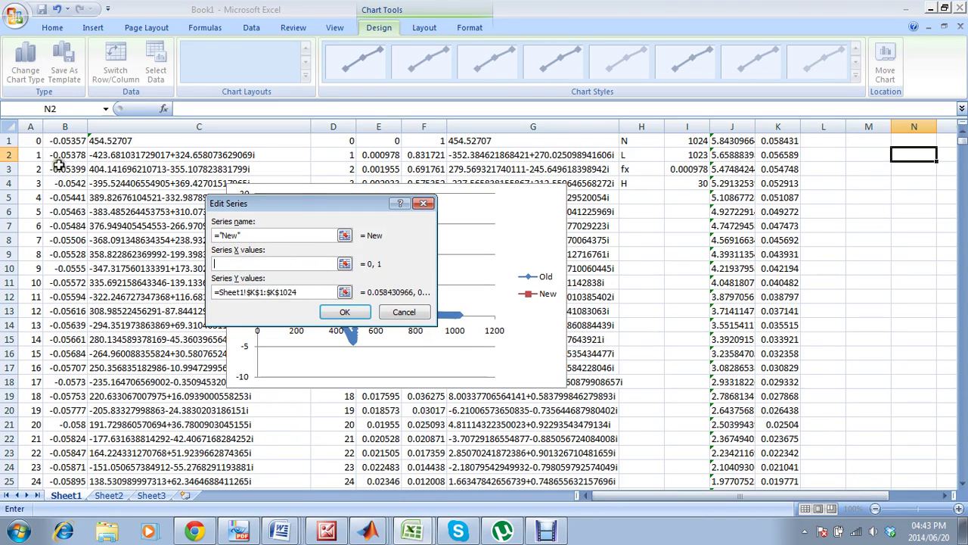
pyautogui.click(35, 140)
pyautogui.hotkey('ctrl', 'shift', 'Down')
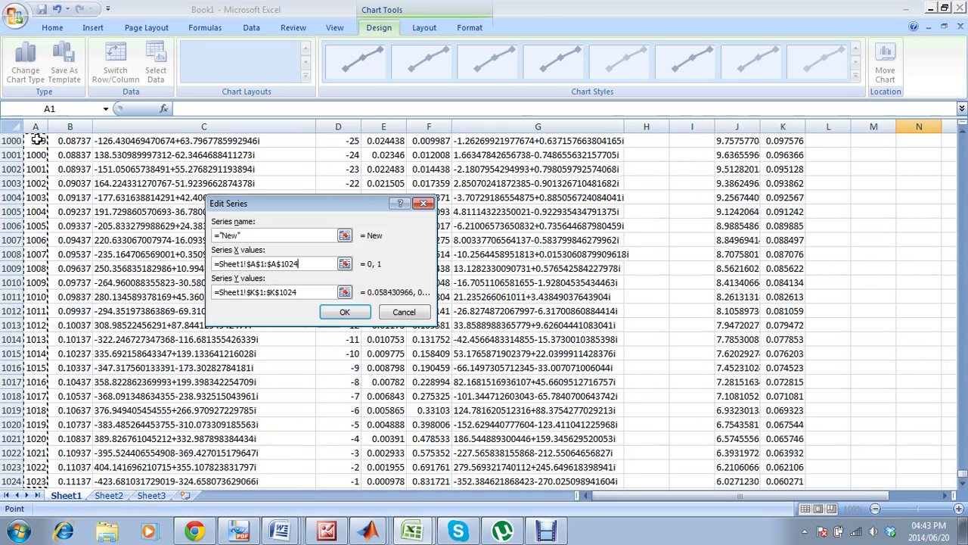
pyautogui.click(344, 312)
pyautogui.click(394, 357)
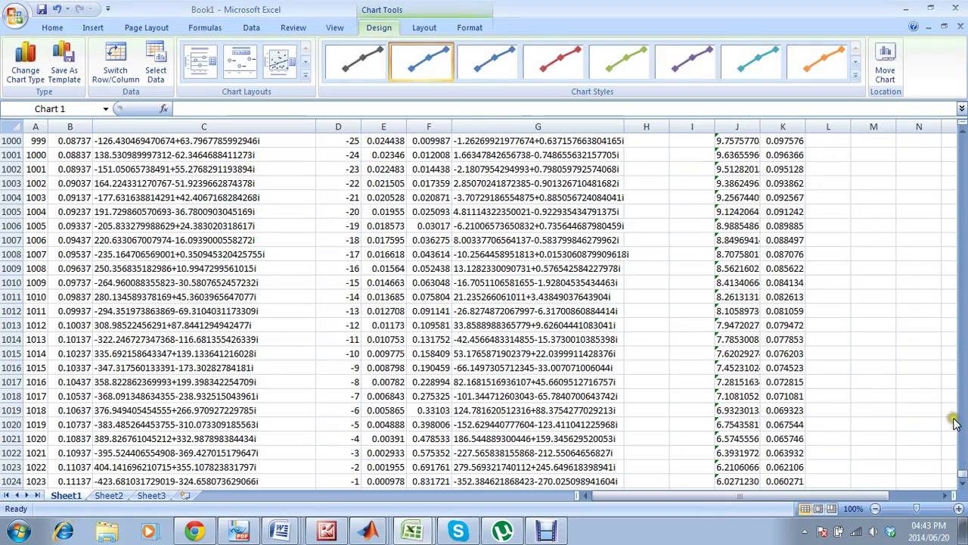
# Step: Enlarge the chart by dragging its lower-right corner down and right
pyautogui.moveTo(963, 476); pyautogui.dragTo(962, 123)
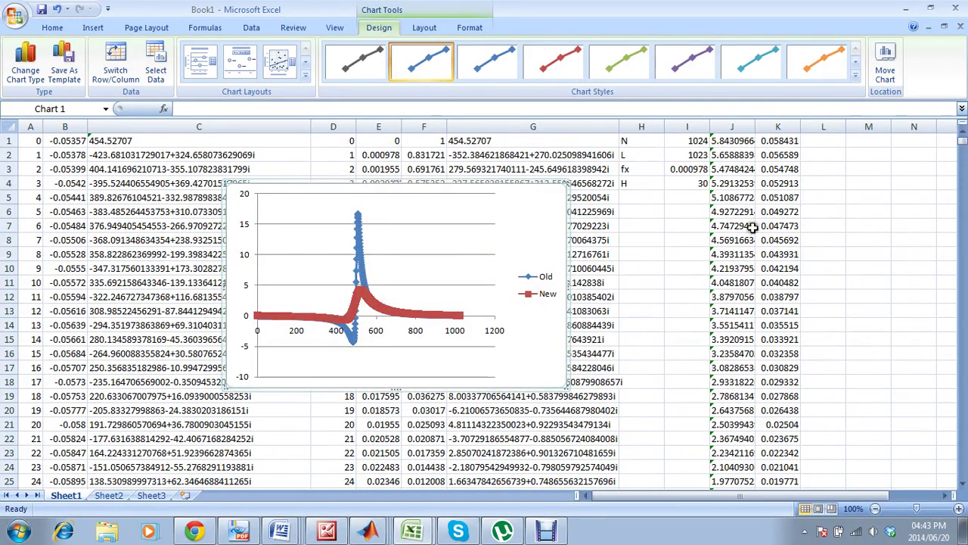
pyautogui.click(490, 240)
pyautogui.click(551, 362)
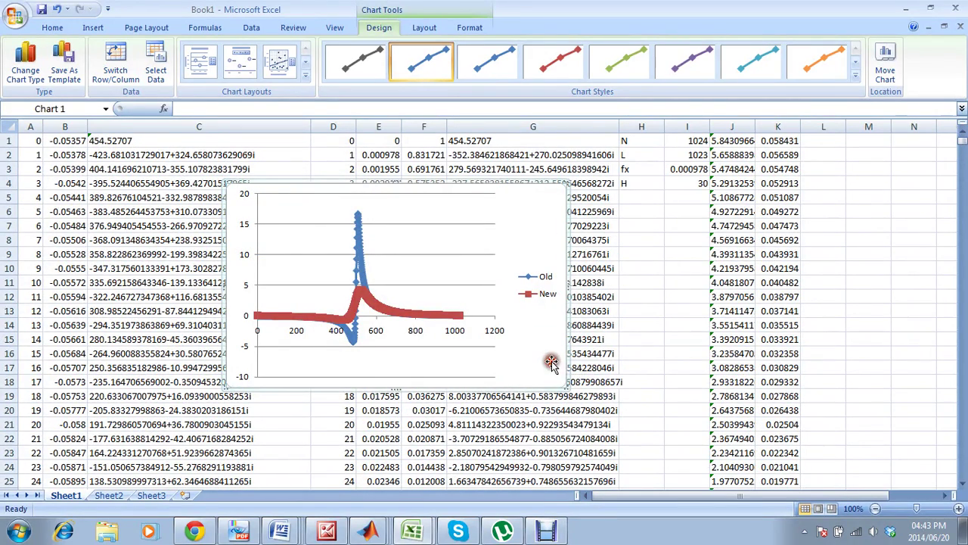
pyautogui.moveTo(566, 386); pyautogui.dragTo(660, 436)
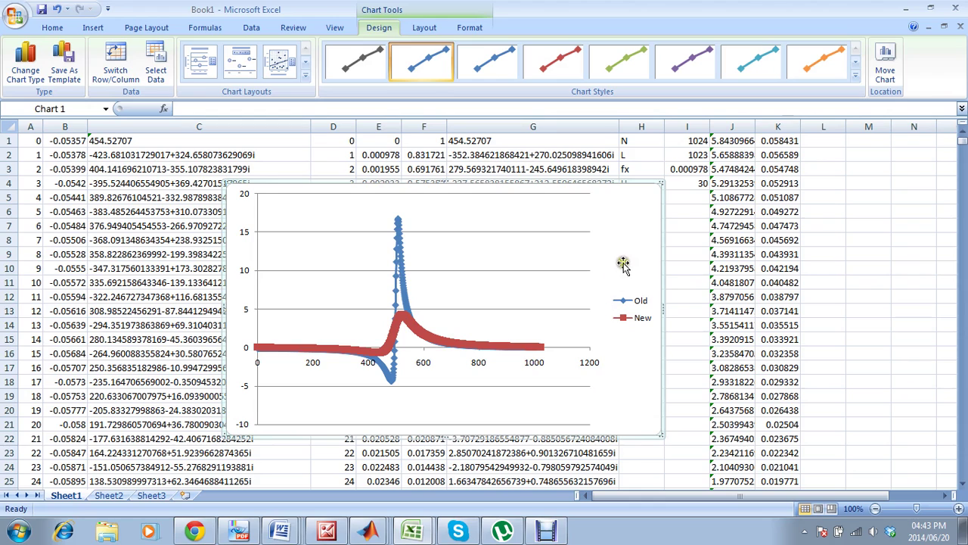
# Step: Move the chart about 170 px to the left over the sheet
pyautogui.click(660, 250)
pyautogui.moveTo(659, 250); pyautogui.dragTo(627, 252)
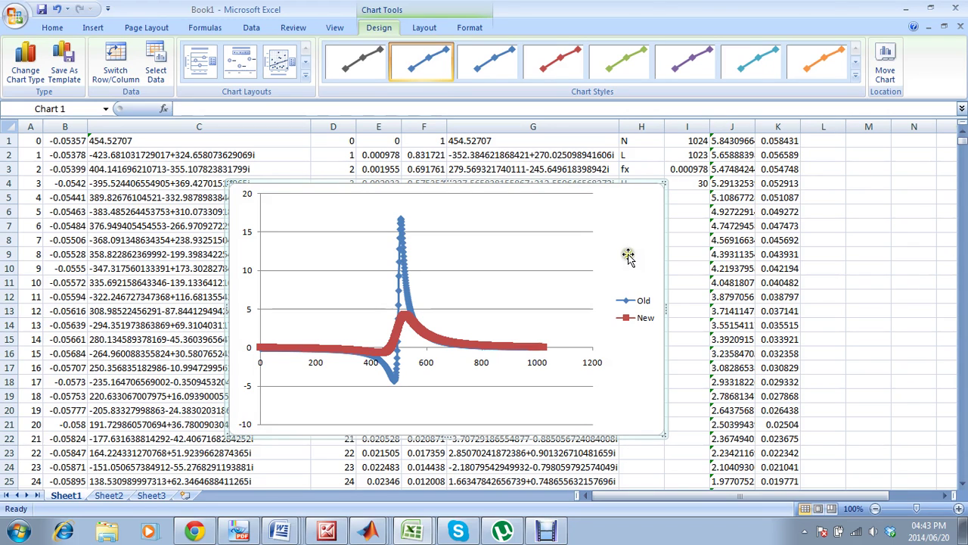
pyautogui.click(639, 308)
pyautogui.moveTo(639, 308); pyautogui.dragTo(499, 253)
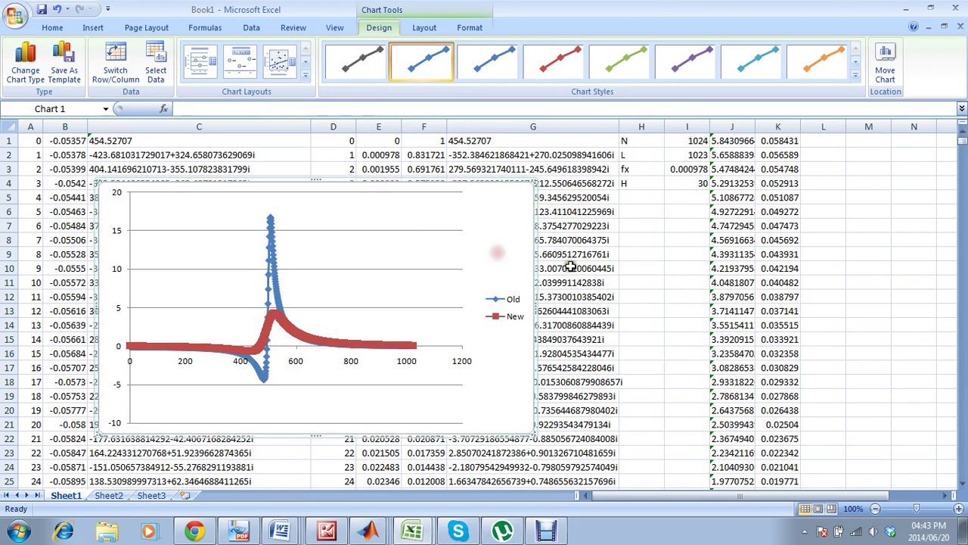
pyautogui.click(684, 183)
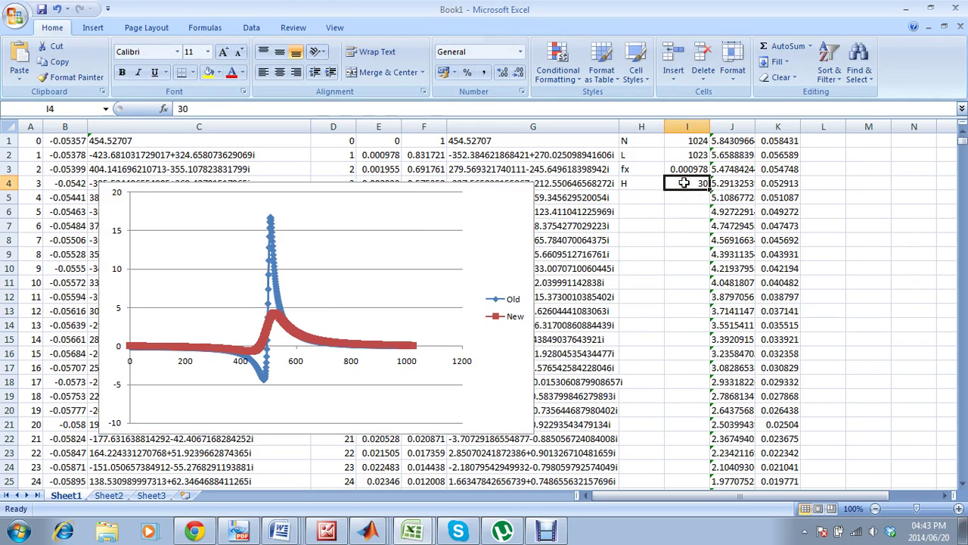
# Step: Set the H value in I4 to 20 and clear columns J and K
pyautogui.write('2')
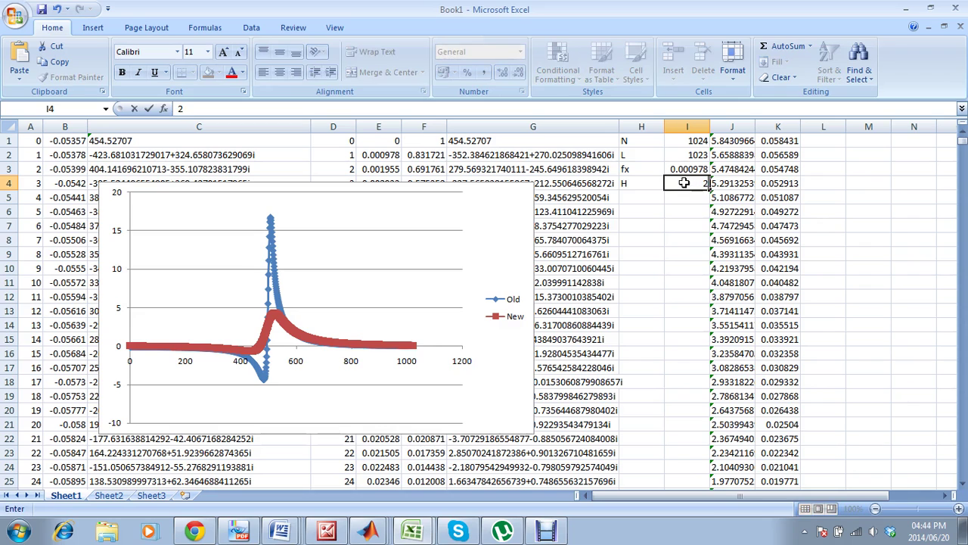
pyautogui.write('0')
pyautogui.press('Return')
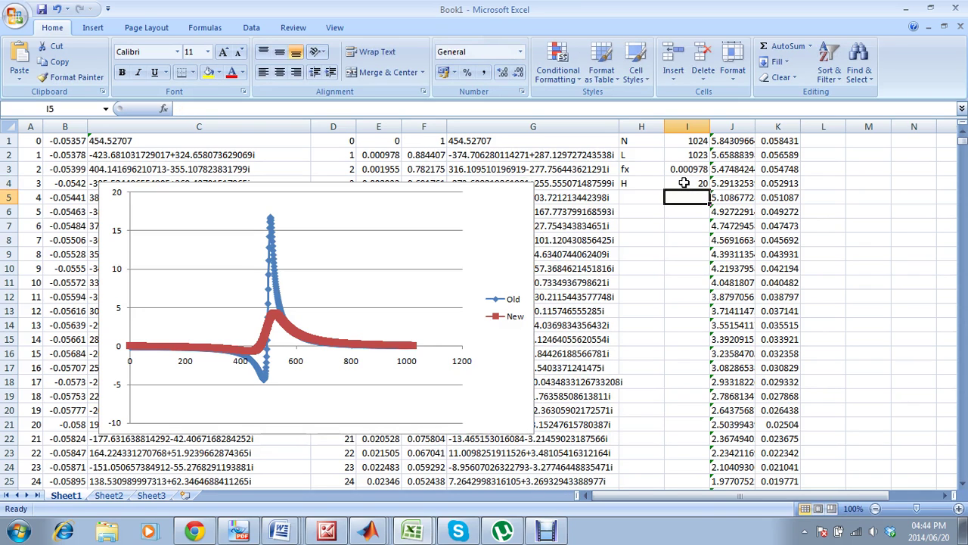
pyautogui.click(730, 127)
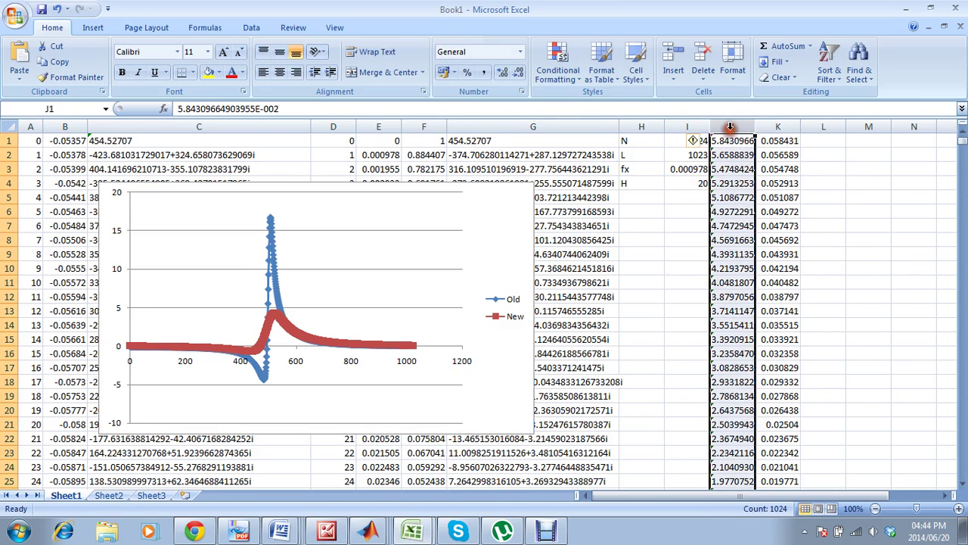
pyautogui.moveTo(730, 127); pyautogui.dragTo(765, 127)
pyautogui.press('Delete')
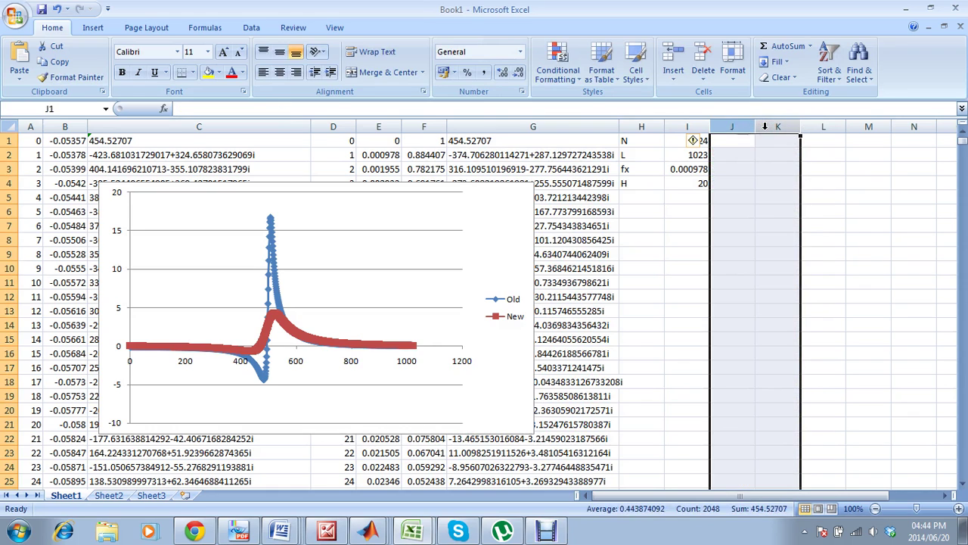
pyautogui.click(760, 141)
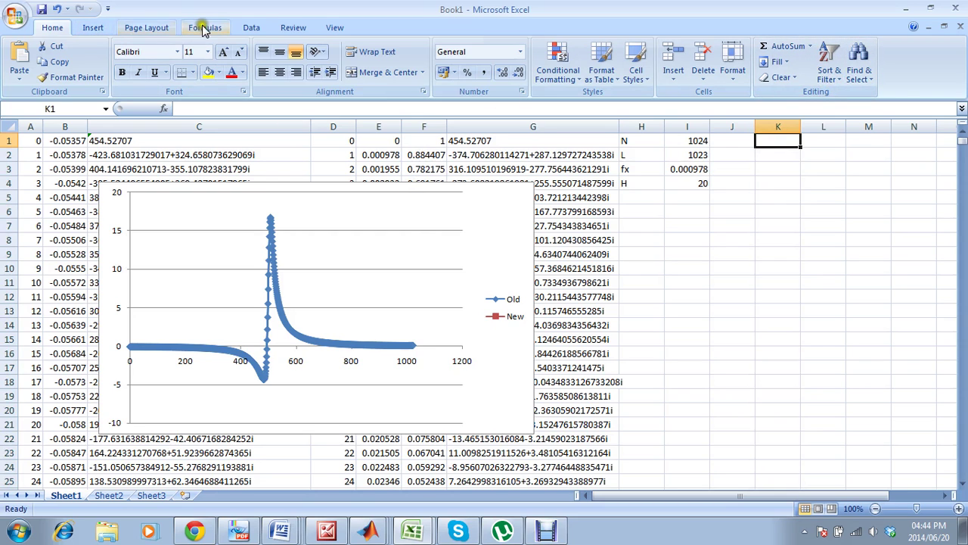
# Step: Rerun the inverse Fourier Analysis of G1:G1024 into column J
pyautogui.click(249, 28)
pyautogui.click(872, 47)
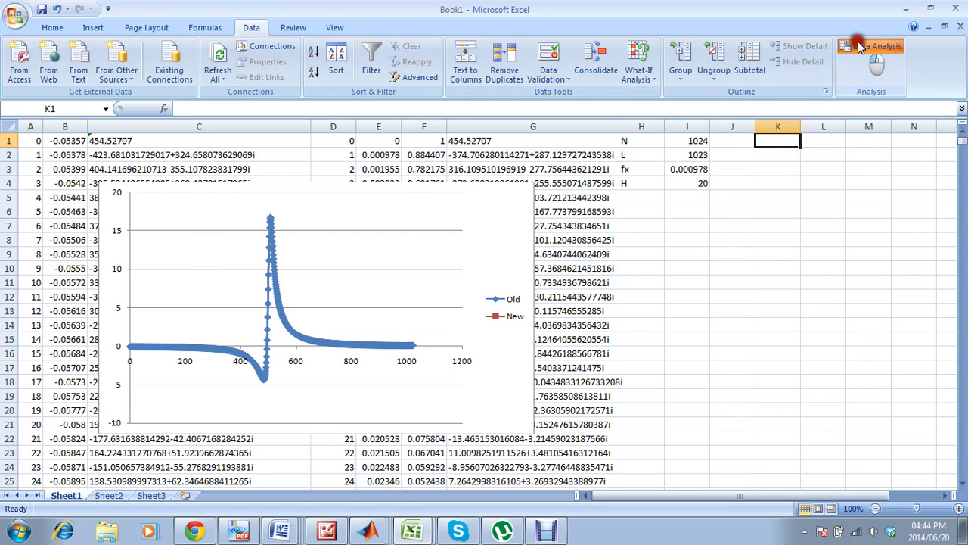
pyautogui.click(446, 219)
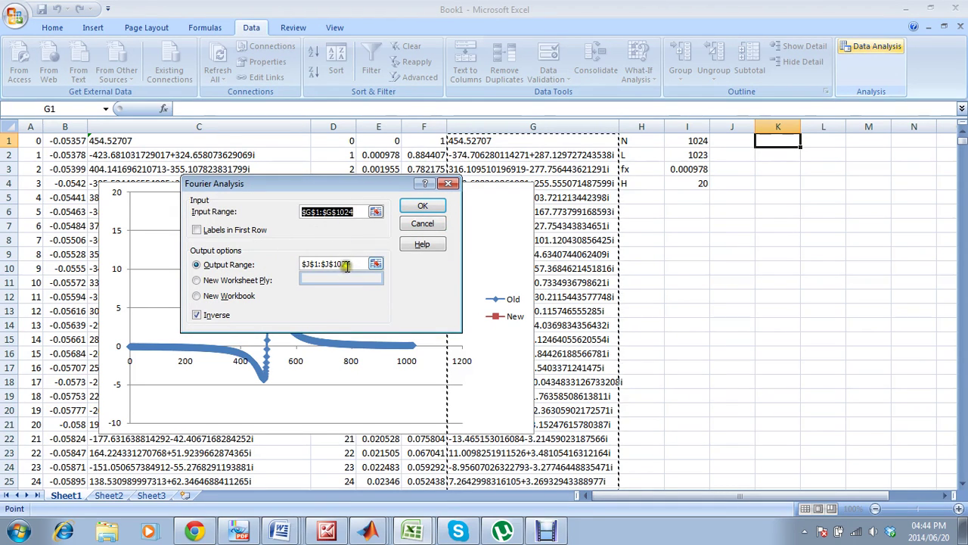
pyautogui.click(437, 207)
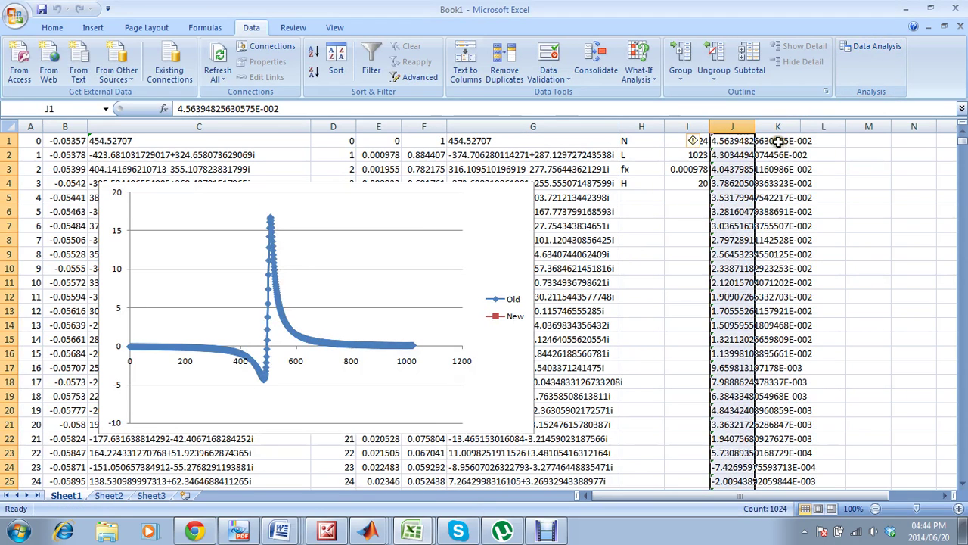
# Step: Enter =J1*1 in K1 and fill it down to row 1024
pyautogui.click(778, 141)
pyautogui.write('=')
pyautogui.click(745, 142)
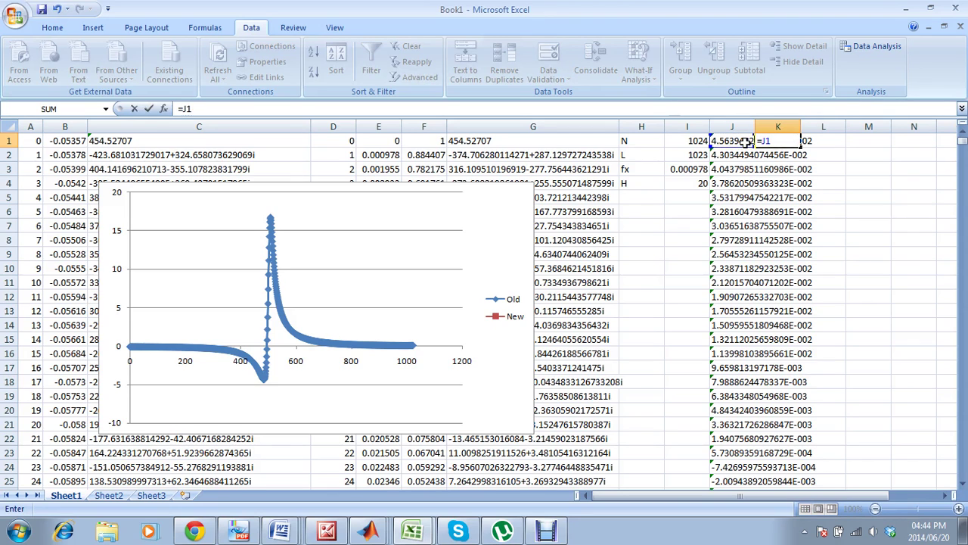
pyautogui.write('*1')
pyautogui.press('Return')
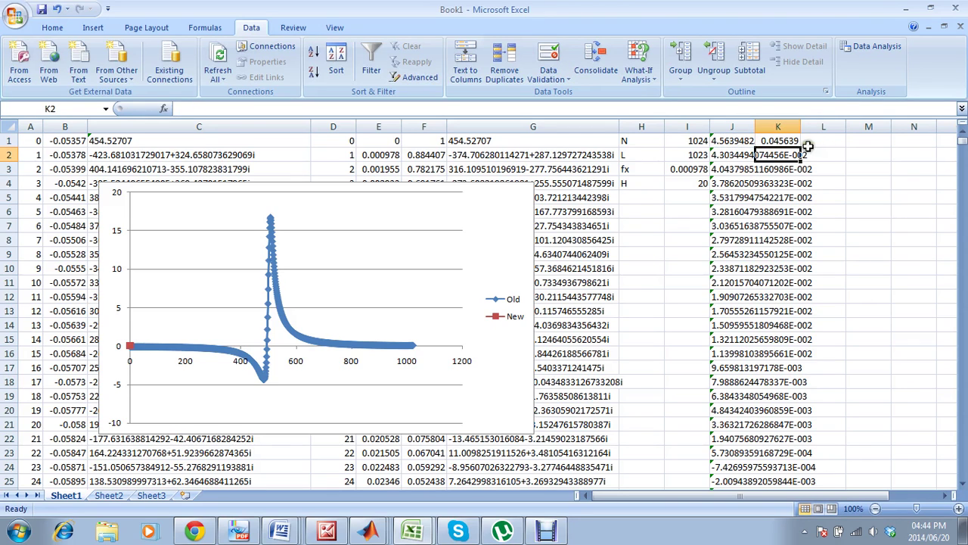
pyautogui.click(792, 142)
pyautogui.doubleClick(798, 146)
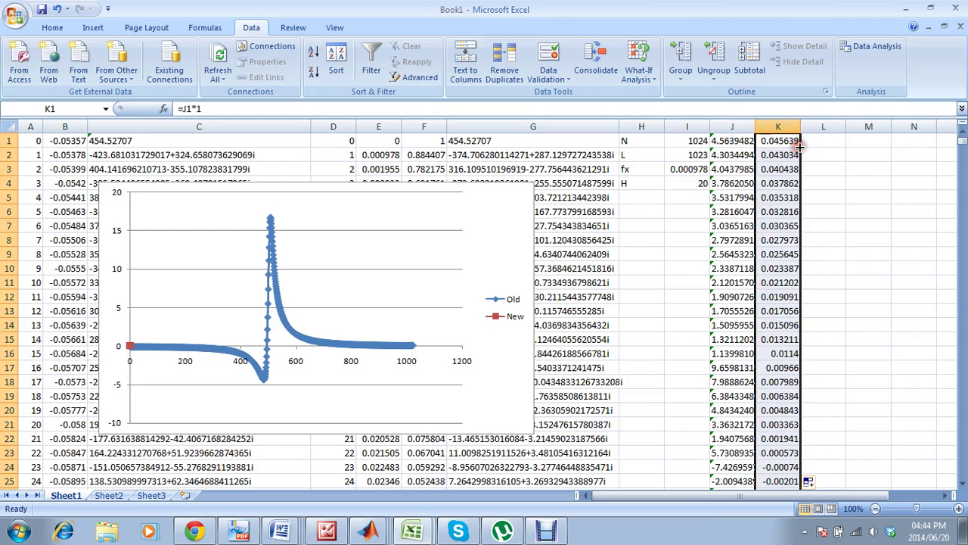
pyautogui.click(835, 170)
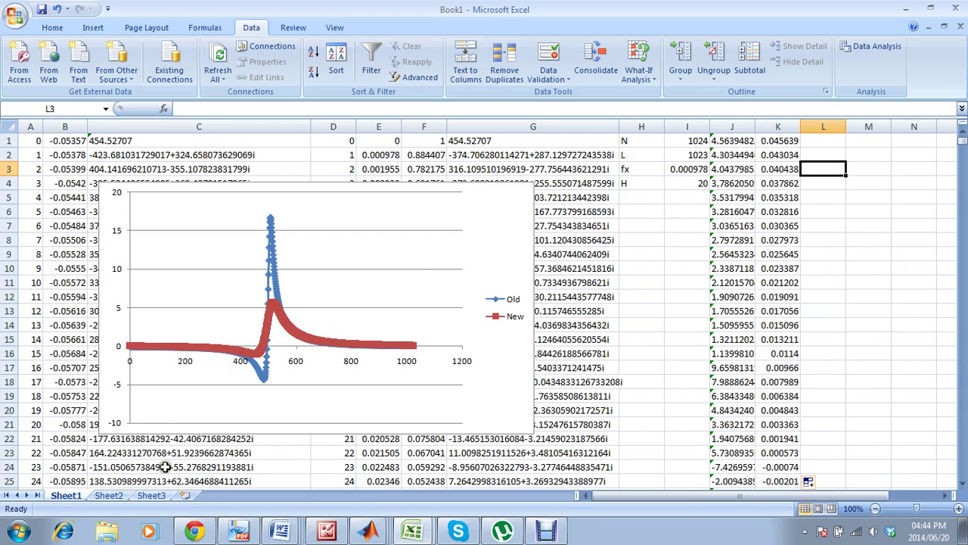
# Step: Import Dyke30m.txt into Sheet2 at A1 using the Space delimiter
pyautogui.click(123, 495)
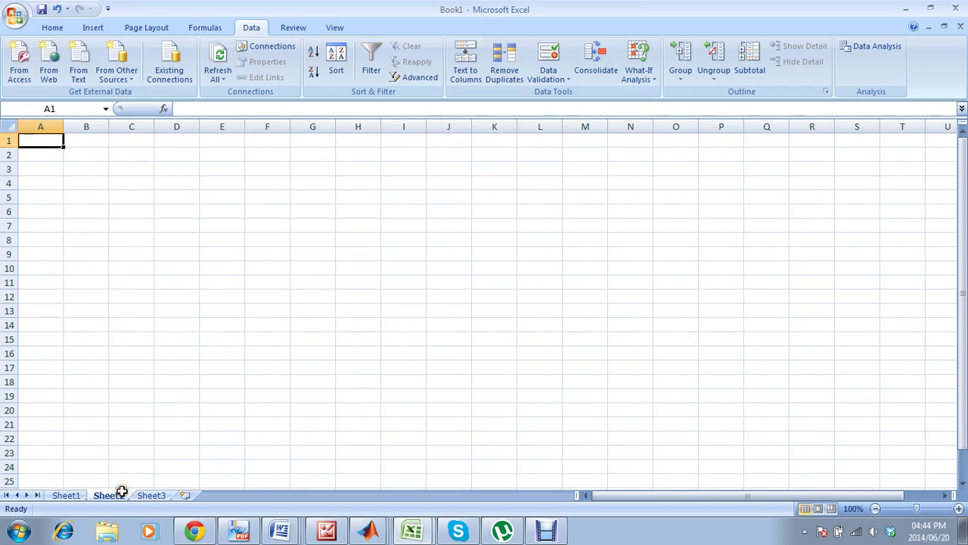
pyautogui.click(80, 65)
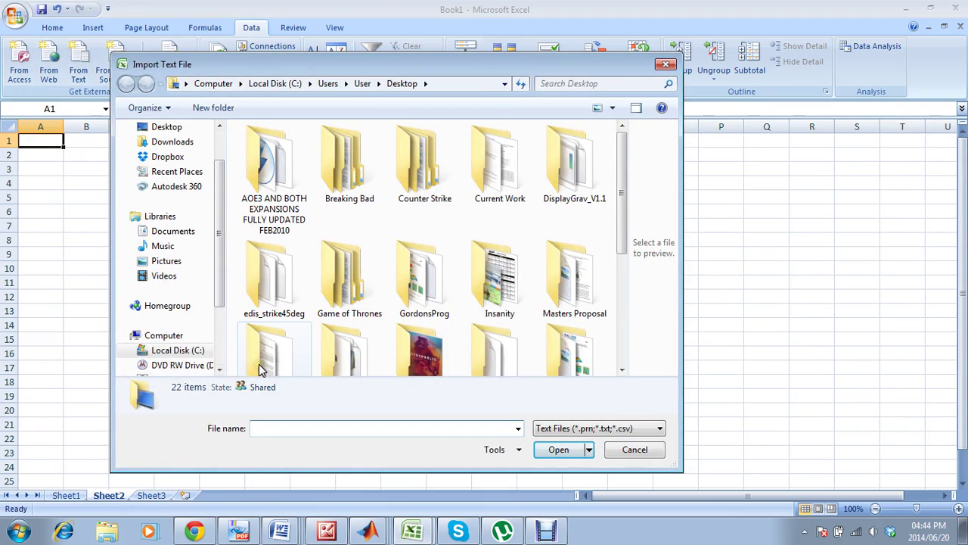
pyautogui.write('dyke')
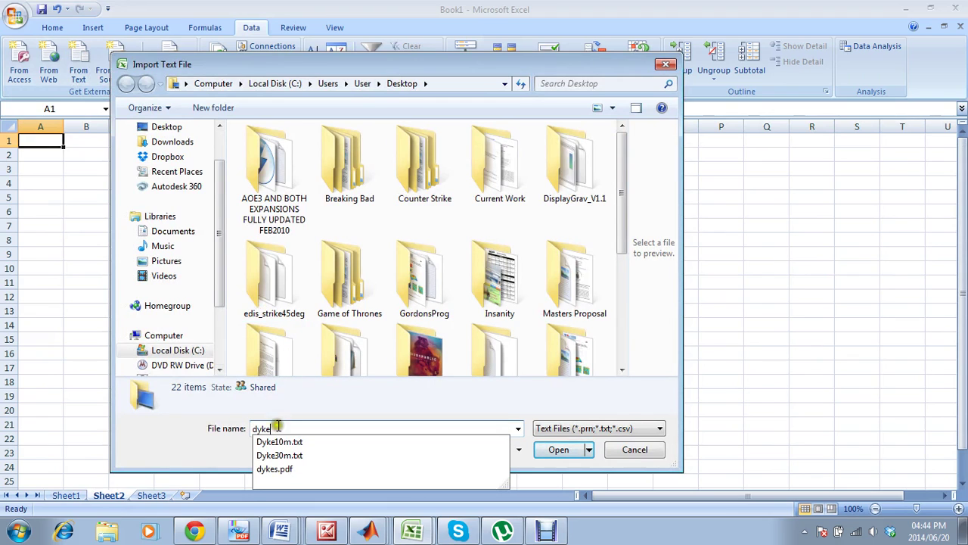
pyautogui.click(285, 455)
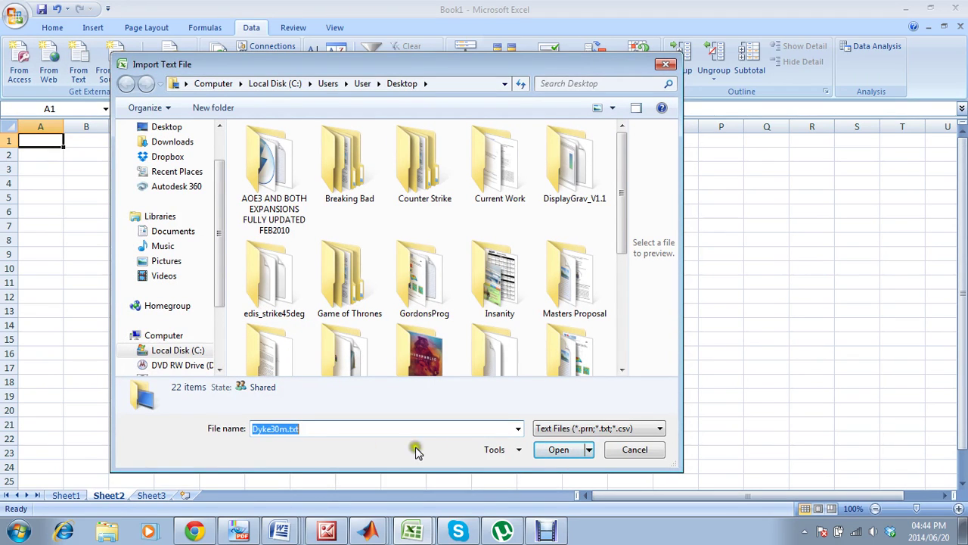
pyautogui.click(558, 450)
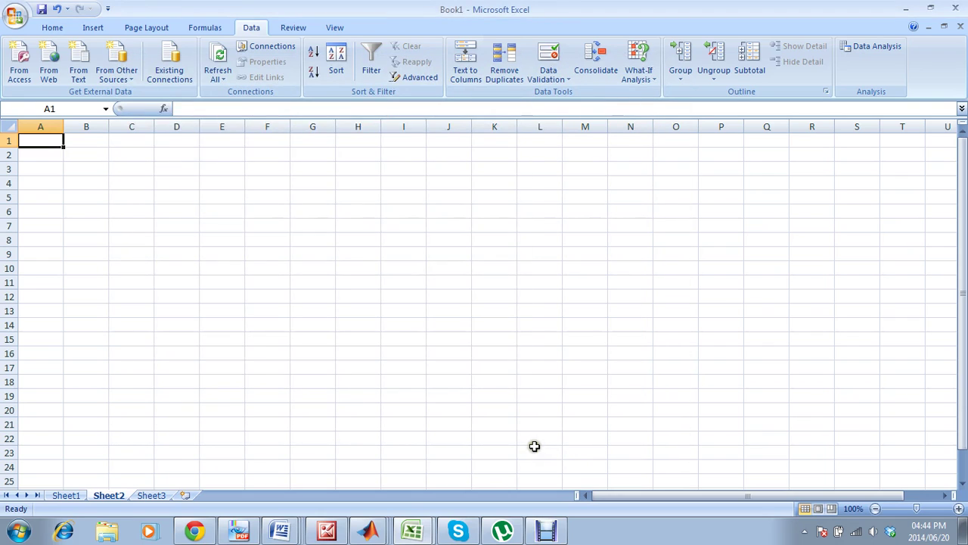
pyautogui.click(431, 383)
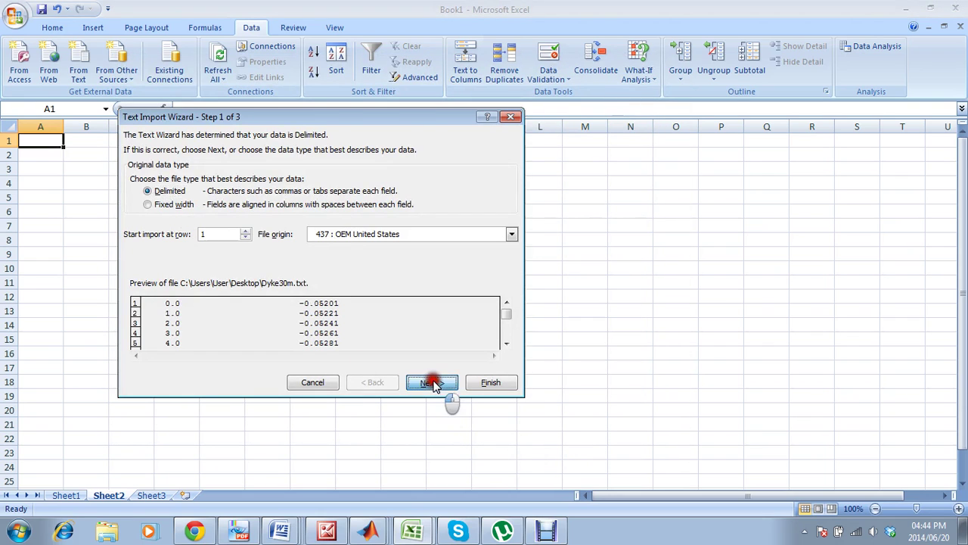
pyautogui.click(151, 217)
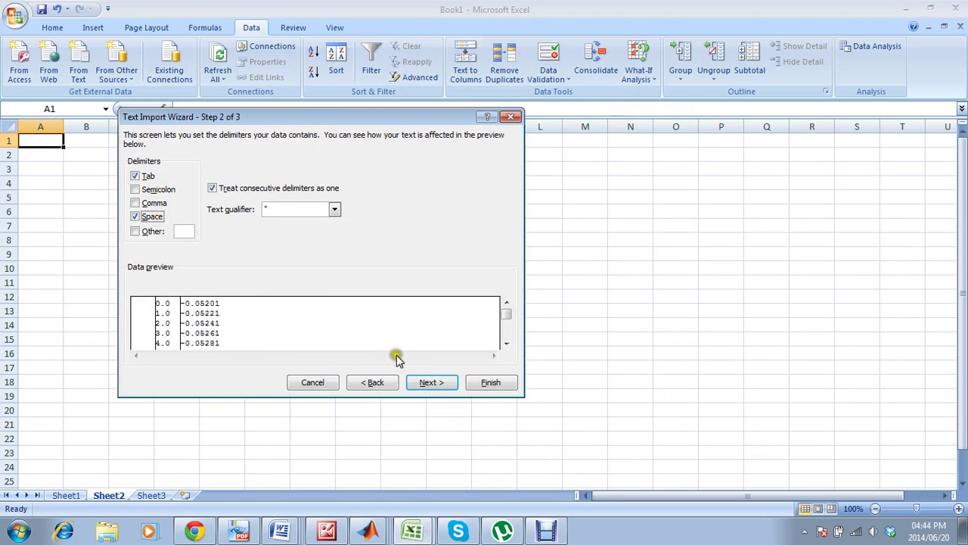
pyautogui.click(433, 382)
pyautogui.click(489, 382)
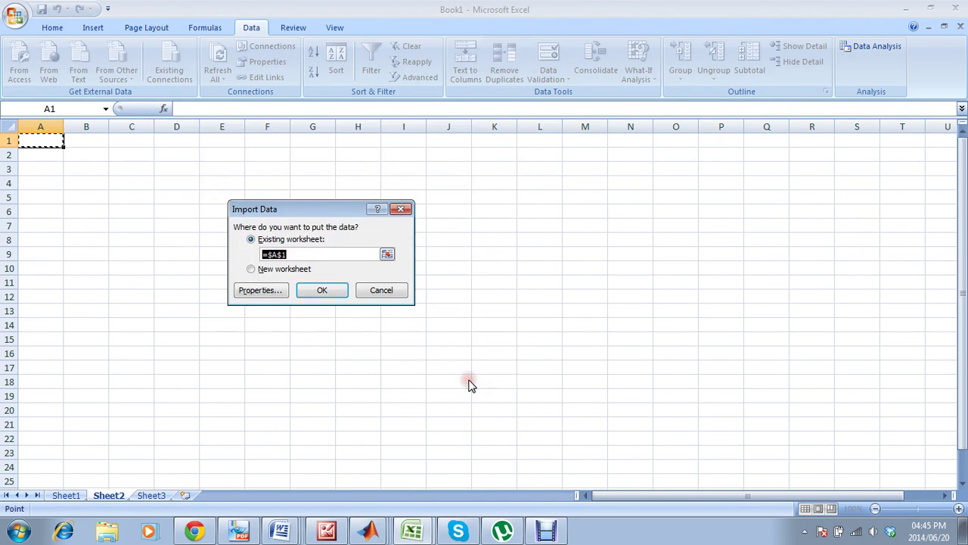
pyautogui.click(333, 291)
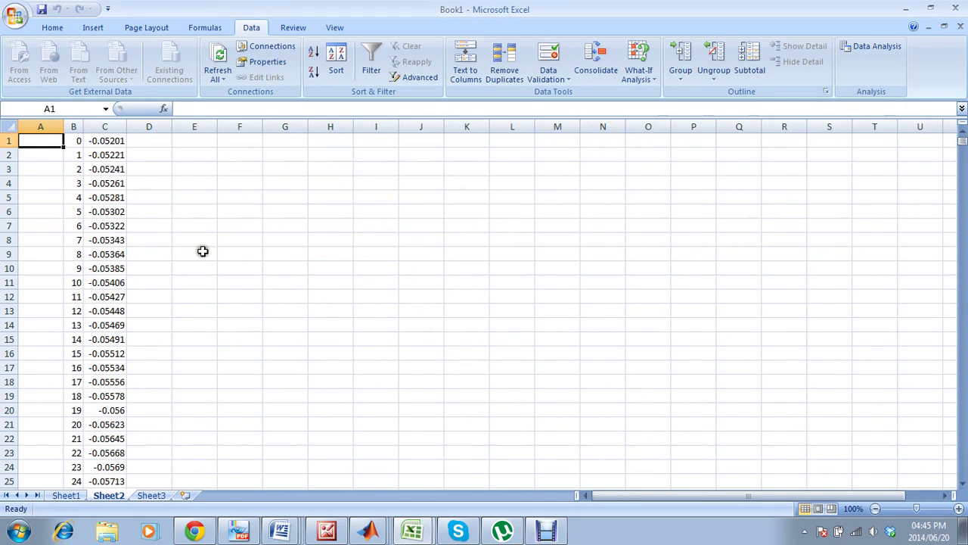
# Step: Delete the empty column A on Sheet2 and return to Sheet1
pyautogui.click(40, 127)
pyautogui.rightClick(42, 125)
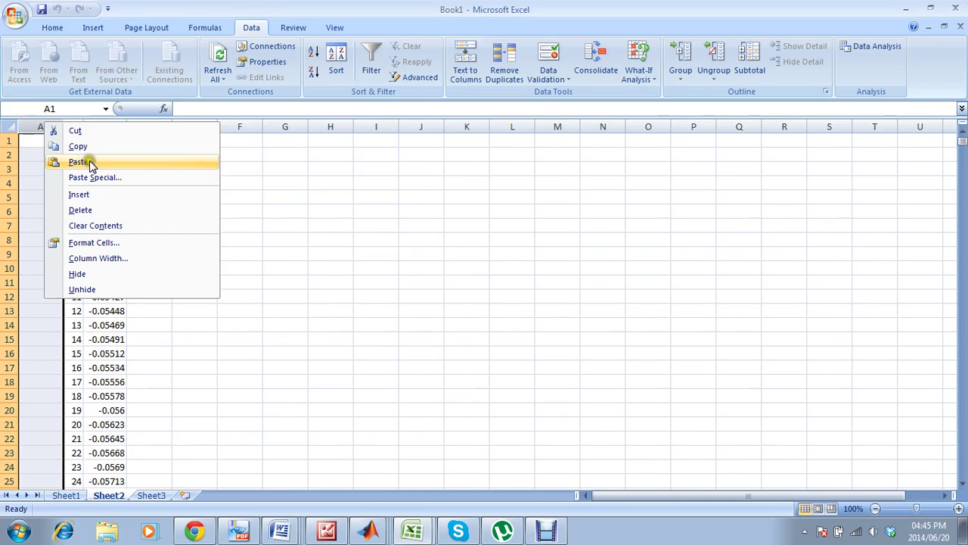
pyautogui.click(109, 211)
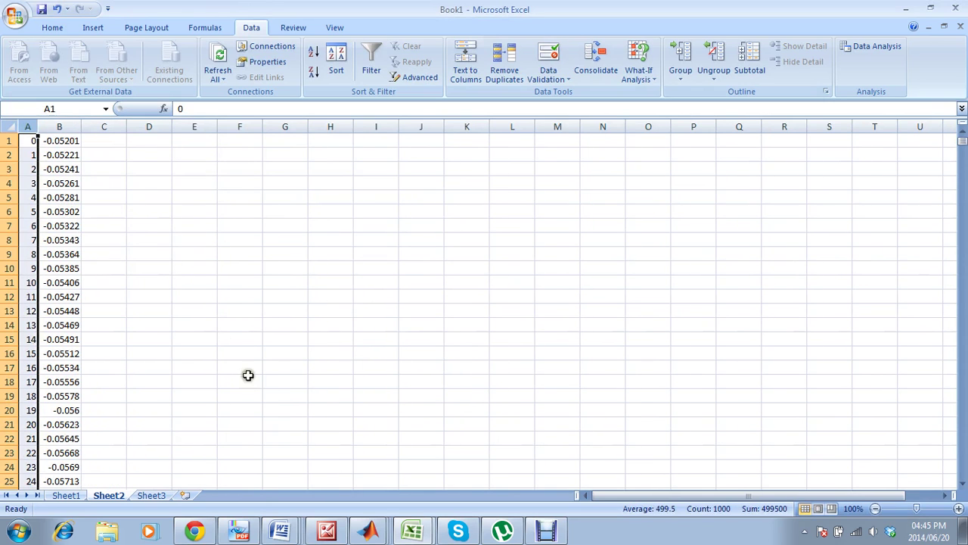
pyautogui.click(68, 494)
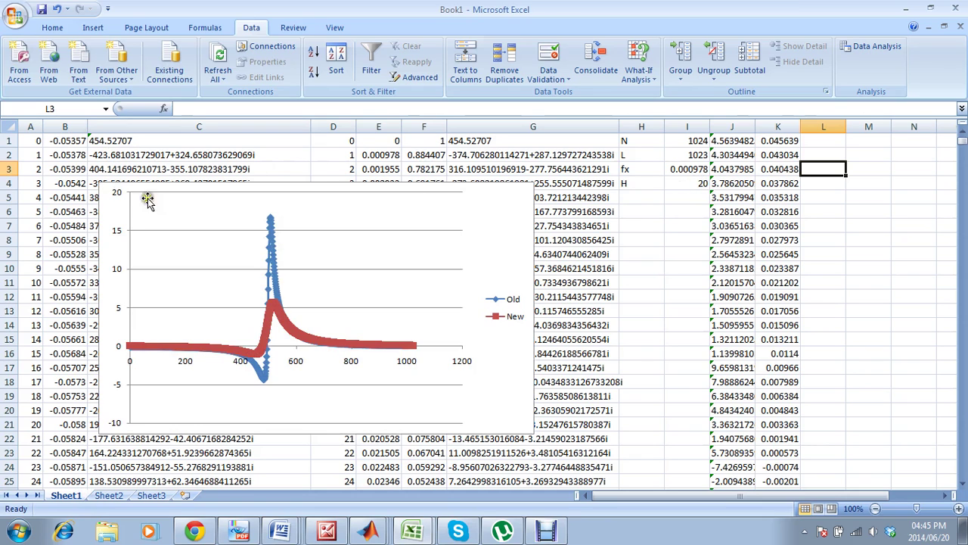
# Step: Add a new chart series named '30 m'
pyautogui.click(108, 494)
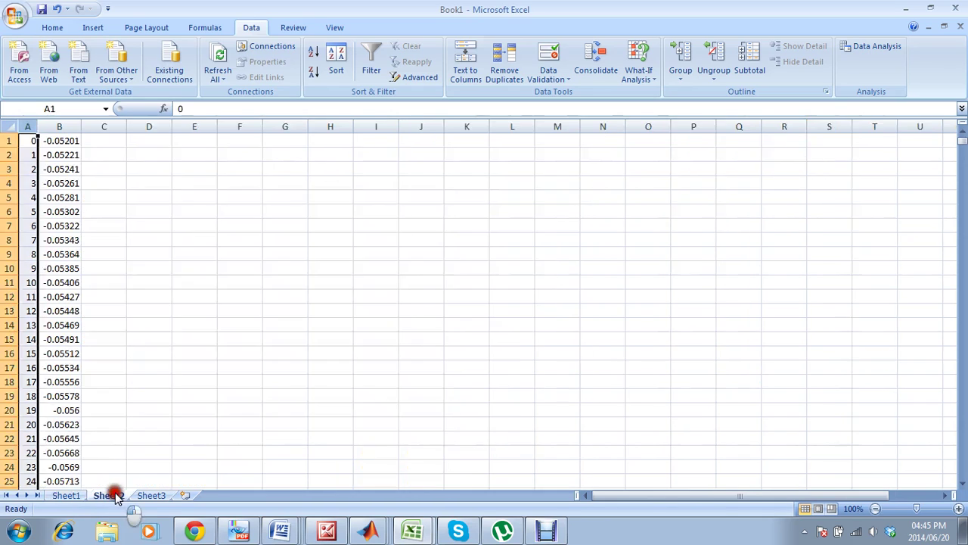
pyautogui.click(66, 494)
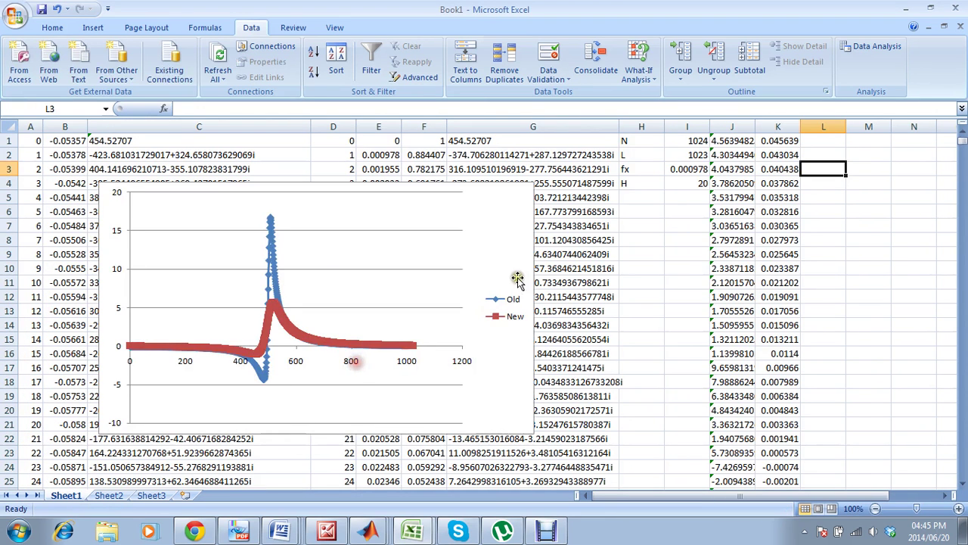
pyautogui.rightClick(489, 230)
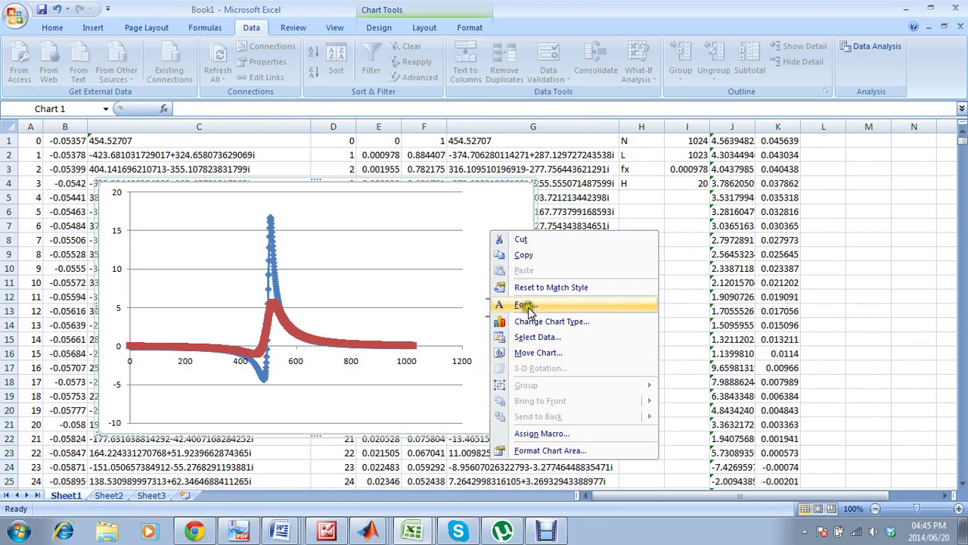
pyautogui.click(537, 337)
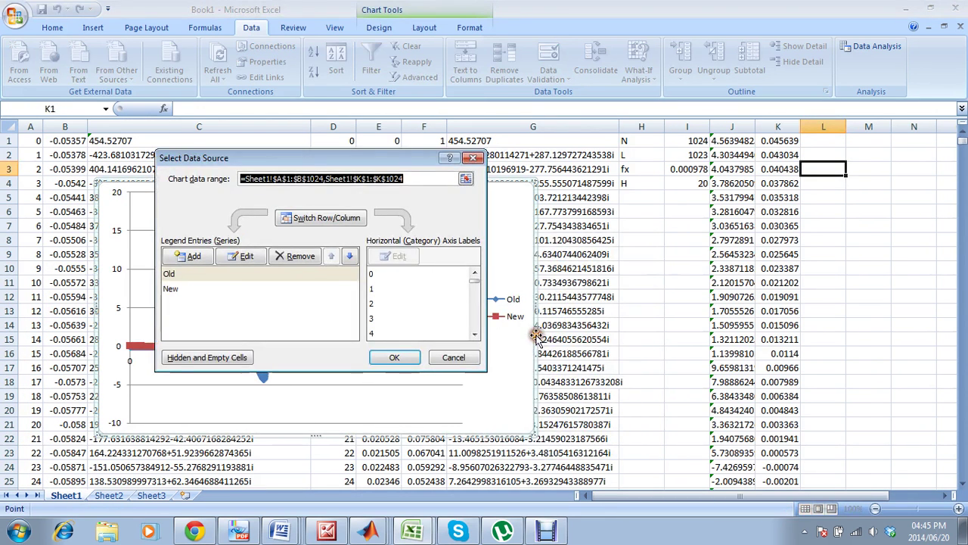
pyautogui.click(193, 257)
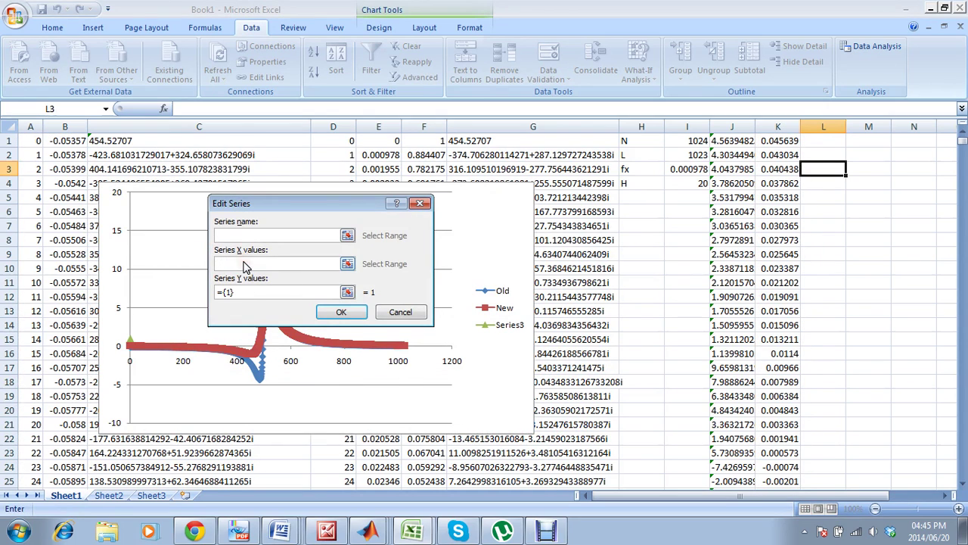
pyautogui.click(243, 237)
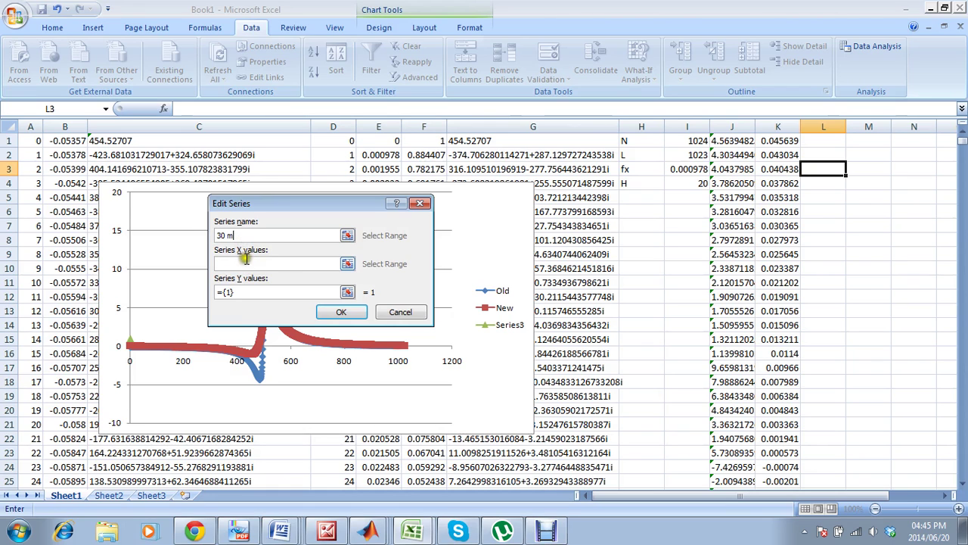
pyautogui.write('30 m')
# Step: Set the 30 m series X values to Sheet2 A1:A1000
pyautogui.click(244, 263)
pyautogui.click(32, 140)
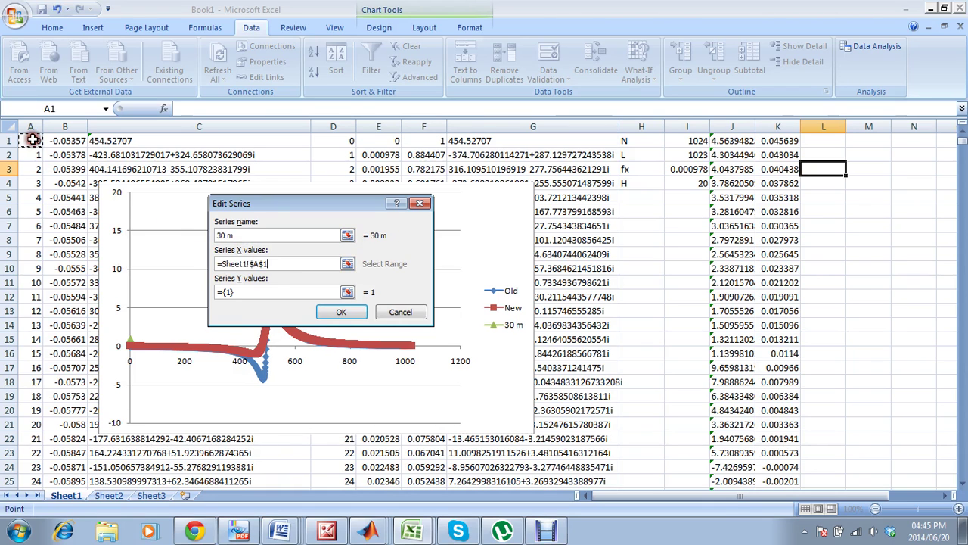
pyautogui.hotkey('ctrl', 'shift', 'Down')
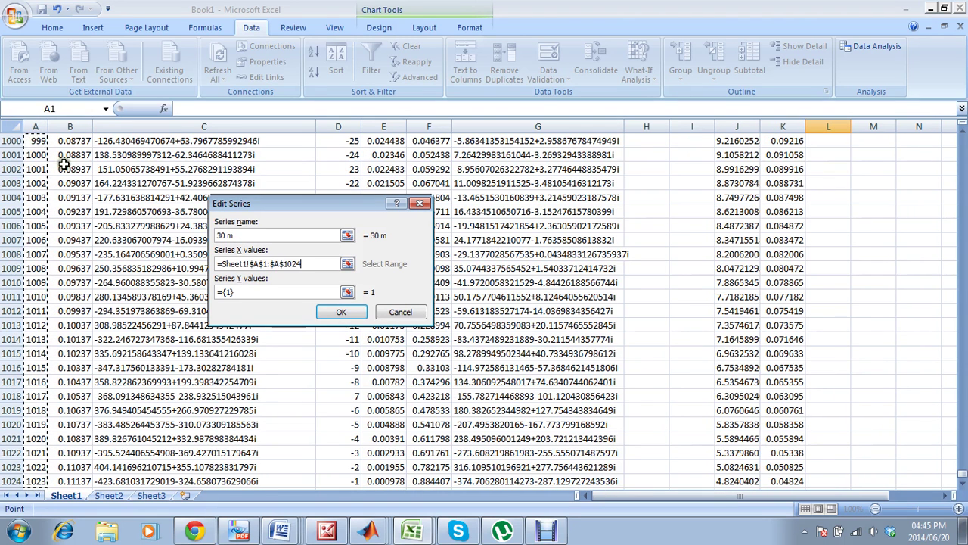
pyautogui.click(226, 287)
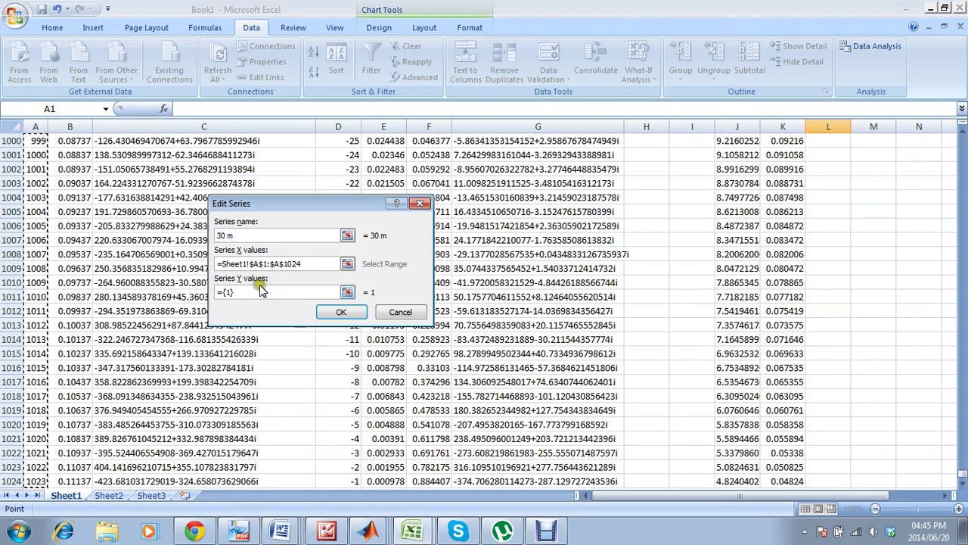
pyautogui.press('BackSpace')
pyautogui.press('BackSpace')
pyautogui.press('BackSpace')
pyautogui.press('BackSpace')
pyautogui.press('BackSpace')
pyautogui.press('BackSpace')
pyautogui.press('BackSpace')
pyautogui.press('BackSpace')
pyautogui.press('BackSpace')
pyautogui.press('BackSpace')
pyautogui.click(108, 495)
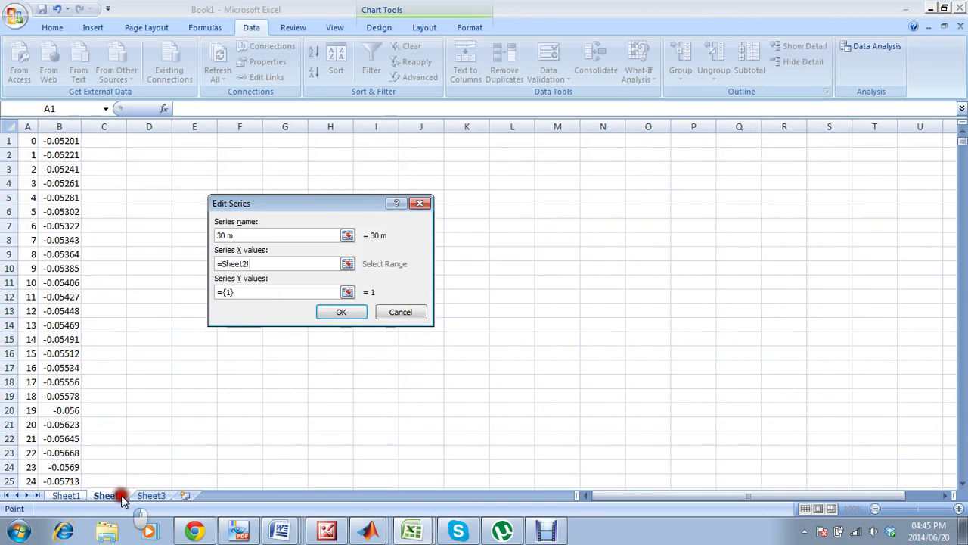
pyautogui.click(28, 140)
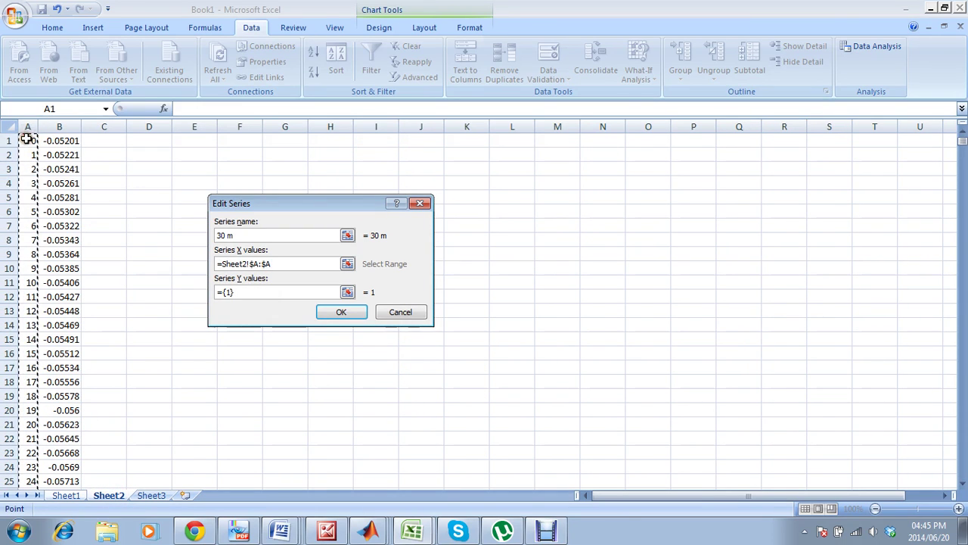
pyautogui.hotkey('ctrl', 'shift', 'Down')
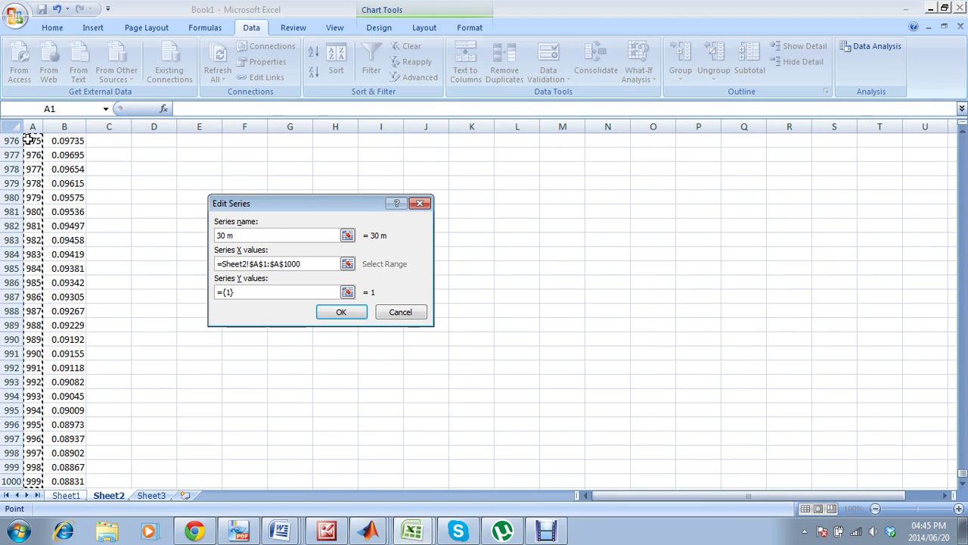
# Step: Set the 30 m series Y values to Sheet2 B1:B1000 and apply to the chart
pyautogui.click(234, 294)
pyautogui.press('BackSpace')
pyautogui.press('BackSpace')
pyautogui.press('BackSpace')
pyautogui.press('BackSpace')
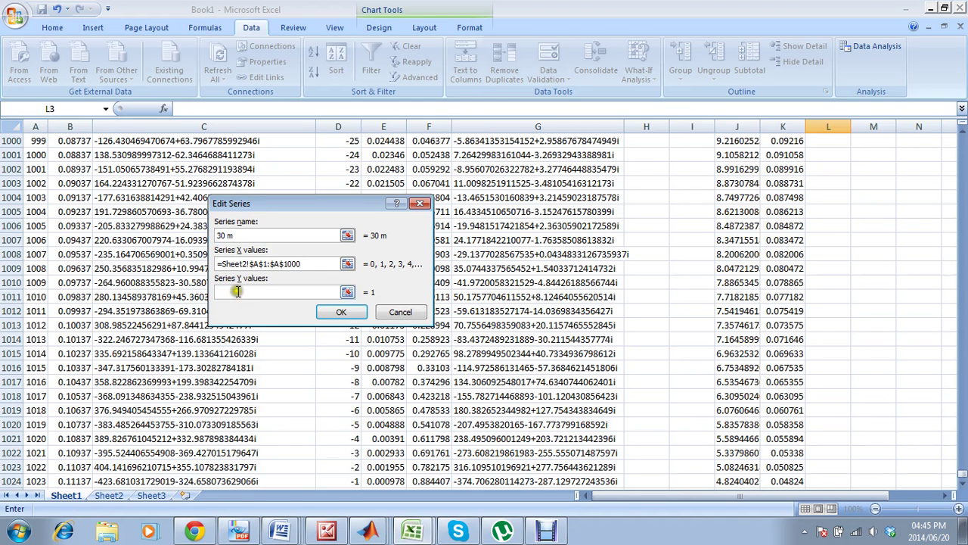
pyautogui.click(112, 495)
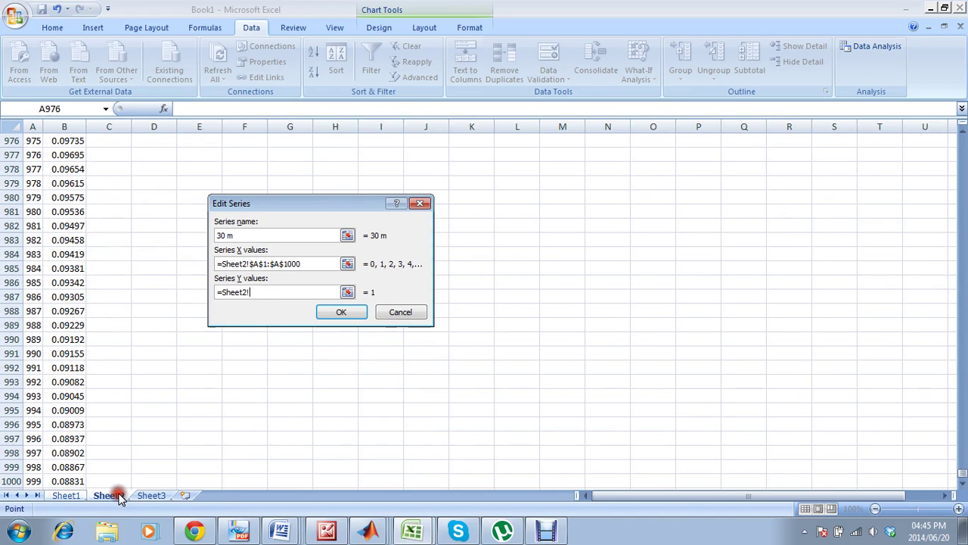
pyautogui.click(76, 481)
pyautogui.hotkey('ctrl', 'shift', 'Up')
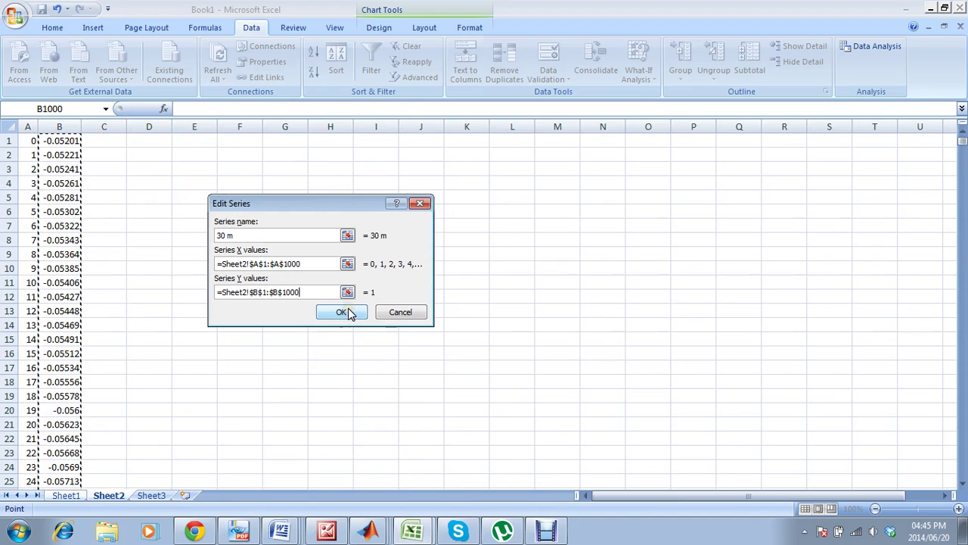
pyautogui.click(346, 312)
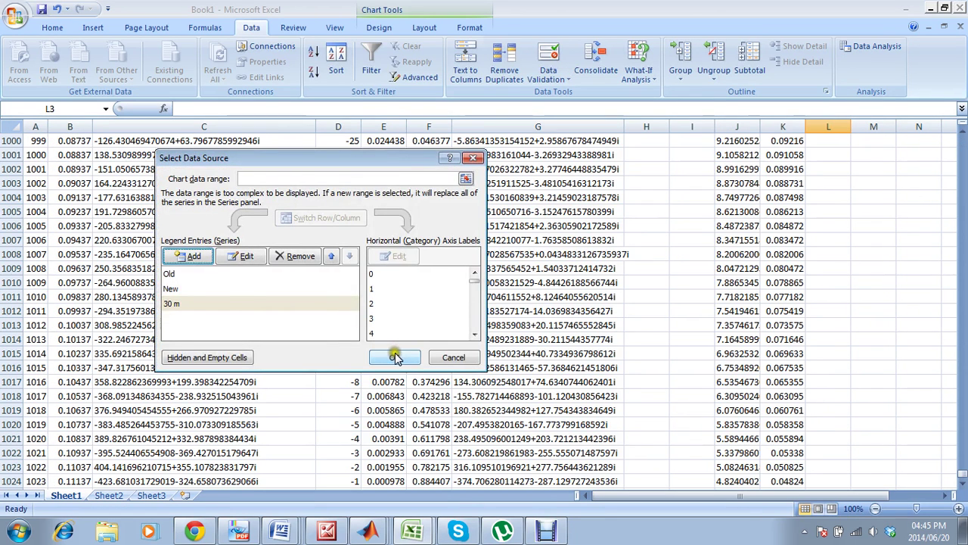
pyautogui.click(394, 356)
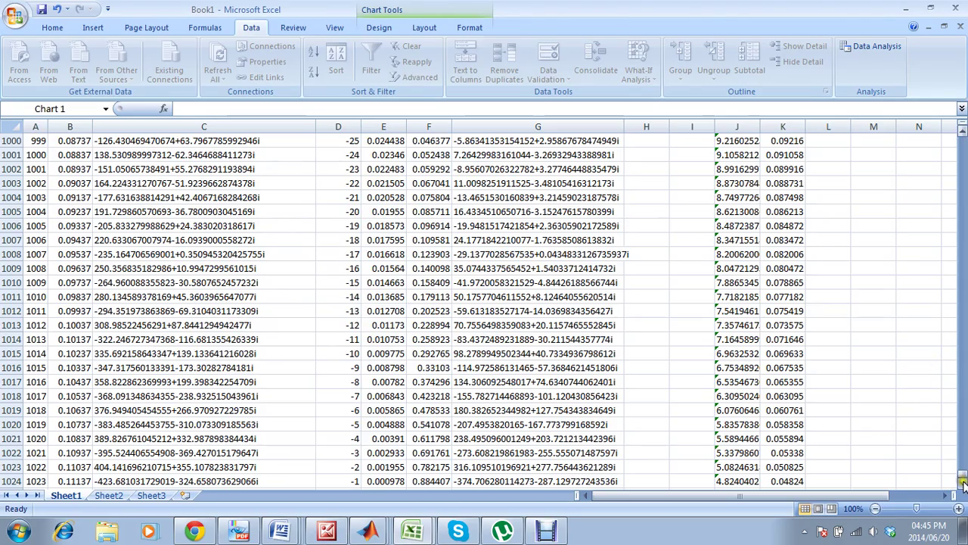
# Step: Enlarge the chart and set the 30 m series marker option to None so it shows as a plain line
pyautogui.moveTo(961, 470); pyautogui.dragTo(962, 140)
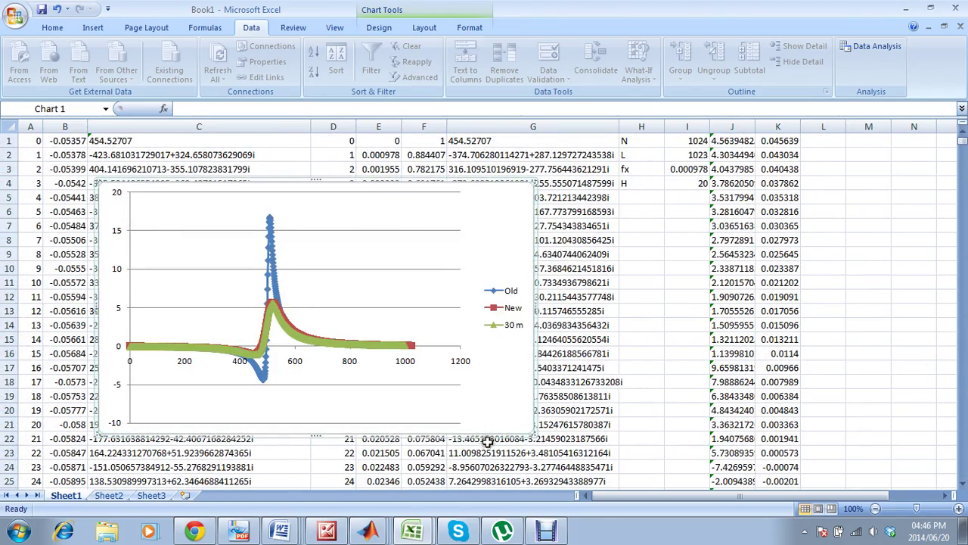
pyautogui.moveTo(531, 434); pyautogui.dragTo(631, 466)
pyautogui.click(319, 331)
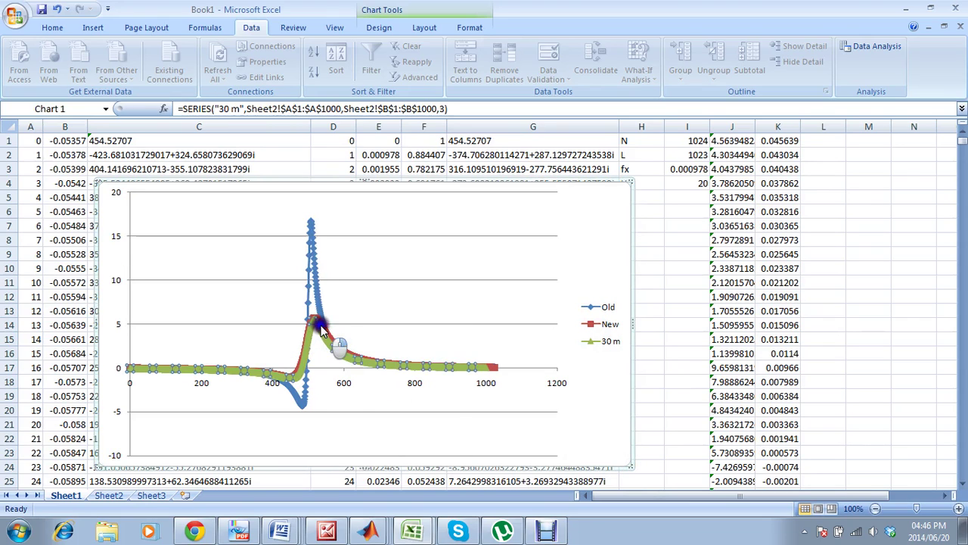
pyautogui.rightClick(320, 328)
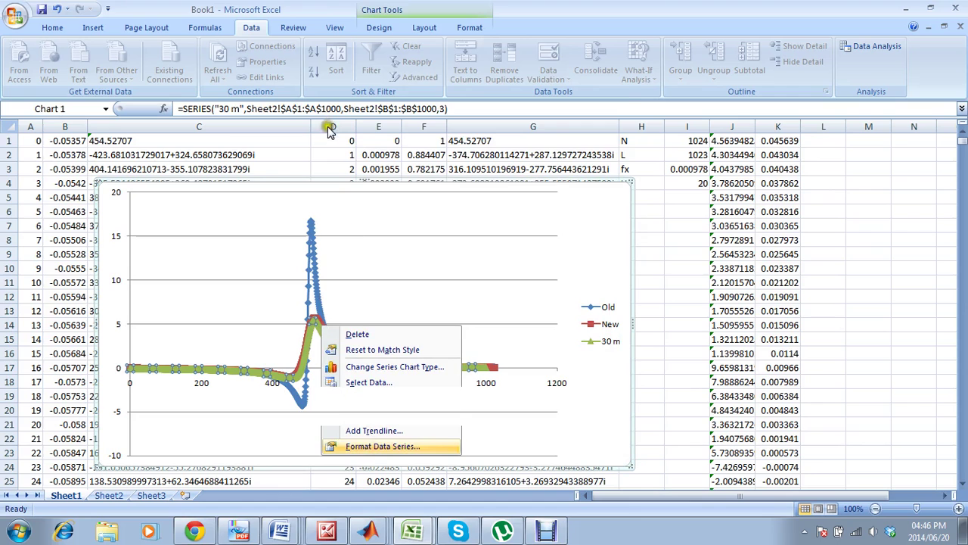
pyautogui.press('Return')
pyautogui.click(389, 120)
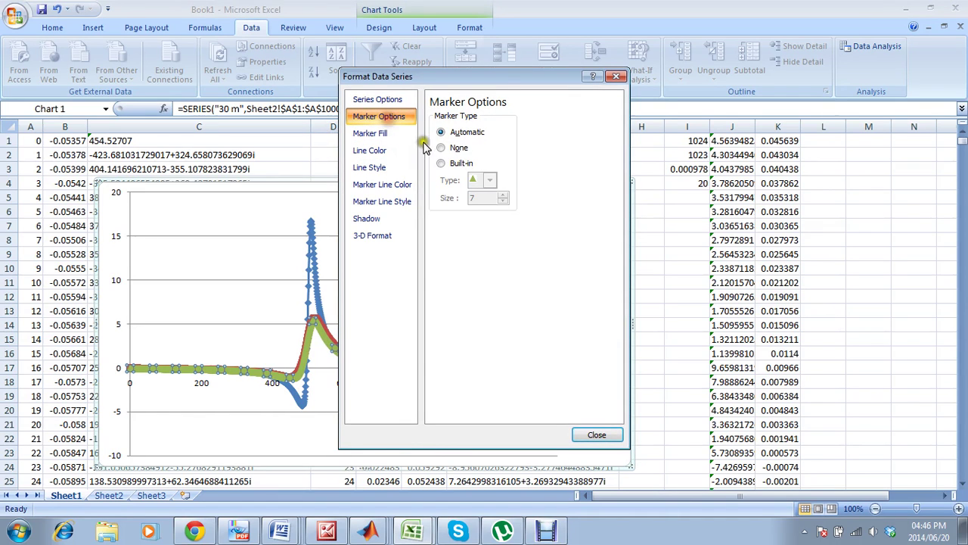
pyautogui.click(441, 147)
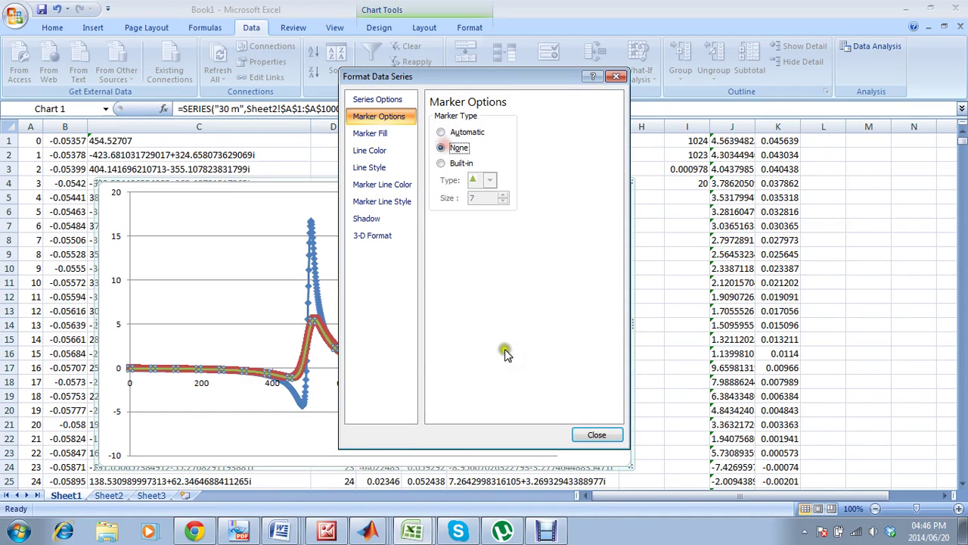
pyautogui.click(584, 434)
# Step: Move the chart down to start around row 21, leaving columns A to K uncovered
pyautogui.click(595, 401)
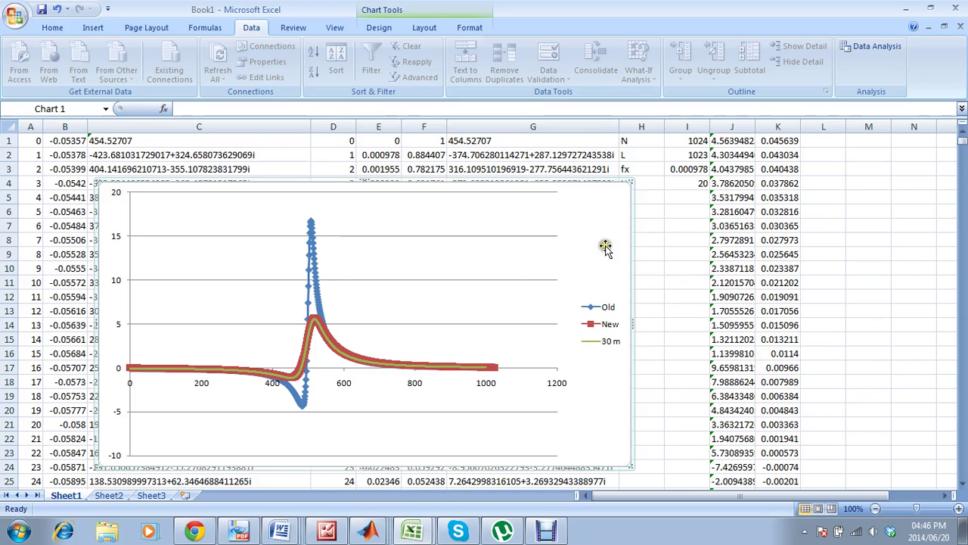
pyautogui.moveTo(607, 219); pyautogui.dragTo(755, 472)
pyautogui.click(556, 184)
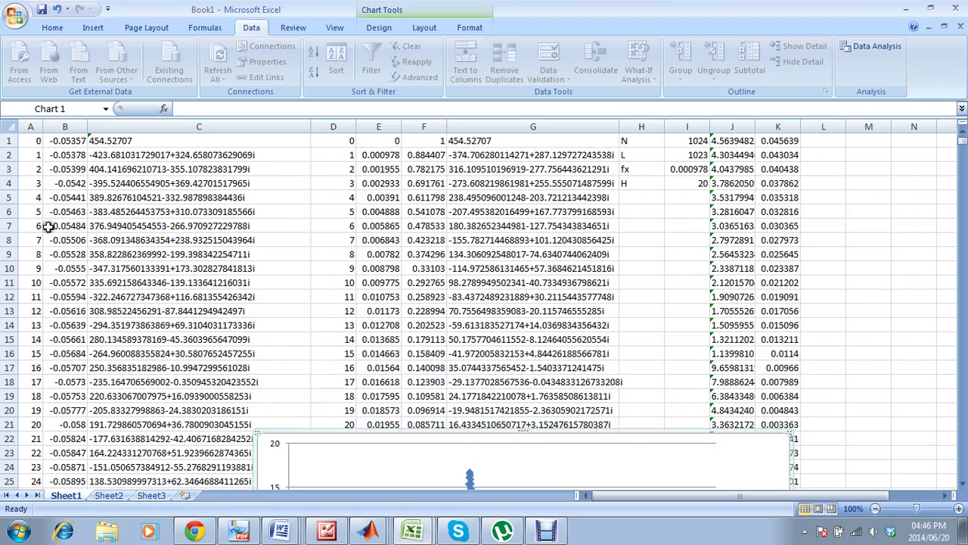
# Step: Insert a blank row above the data for column headers
pyautogui.click(10, 141)
pyautogui.rightClick(10, 140)
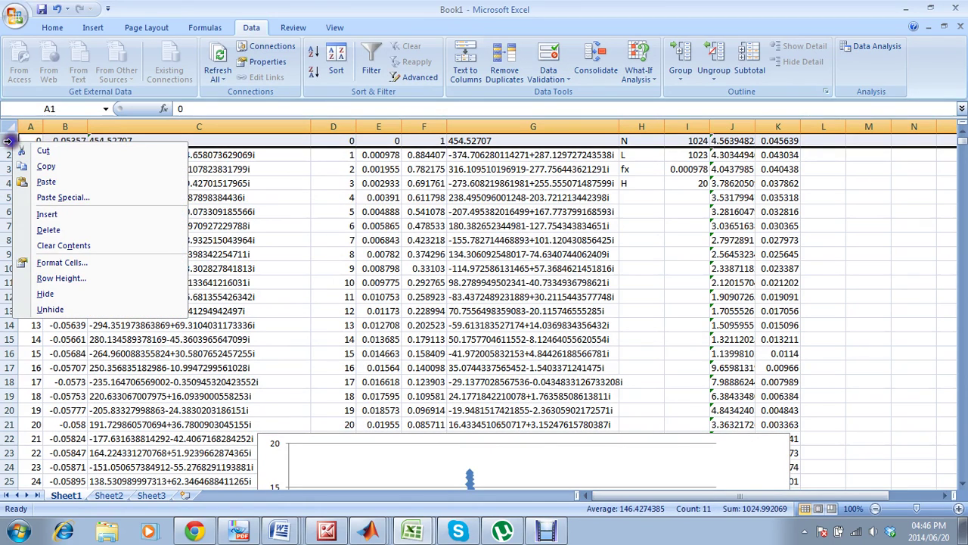
pyautogui.click(50, 213)
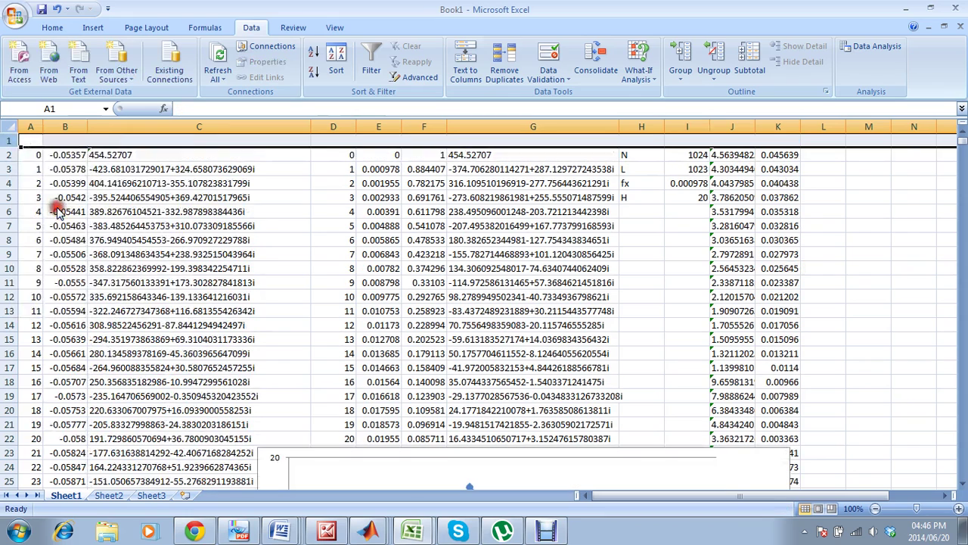
# Step: Label A1 'Sample Number' and B1 'Mag', autofitting column A's width
pyautogui.click(38, 139)
pyautogui.write('Sample Number')
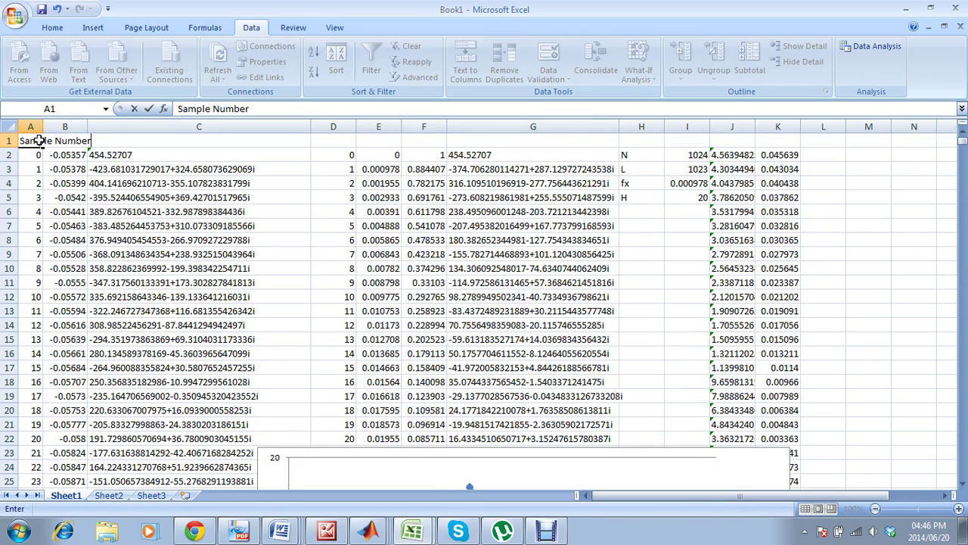
pyautogui.click(34, 168)
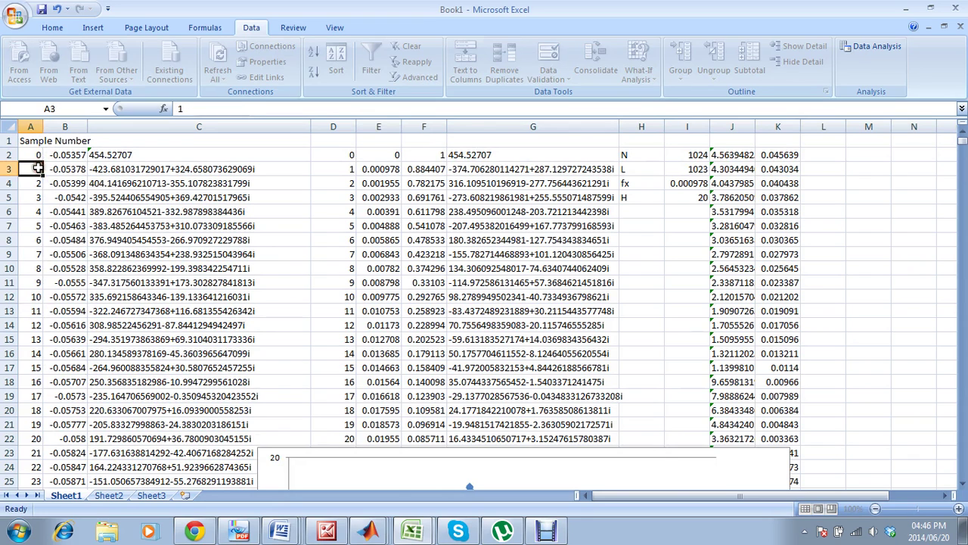
pyautogui.doubleClick(46, 126)
pyautogui.click(104, 141)
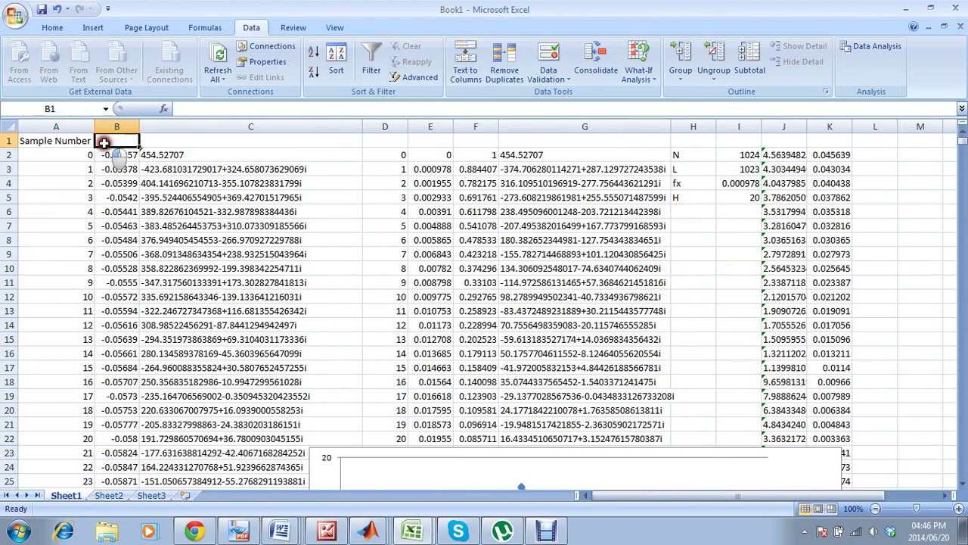
pyautogui.write('Mag')
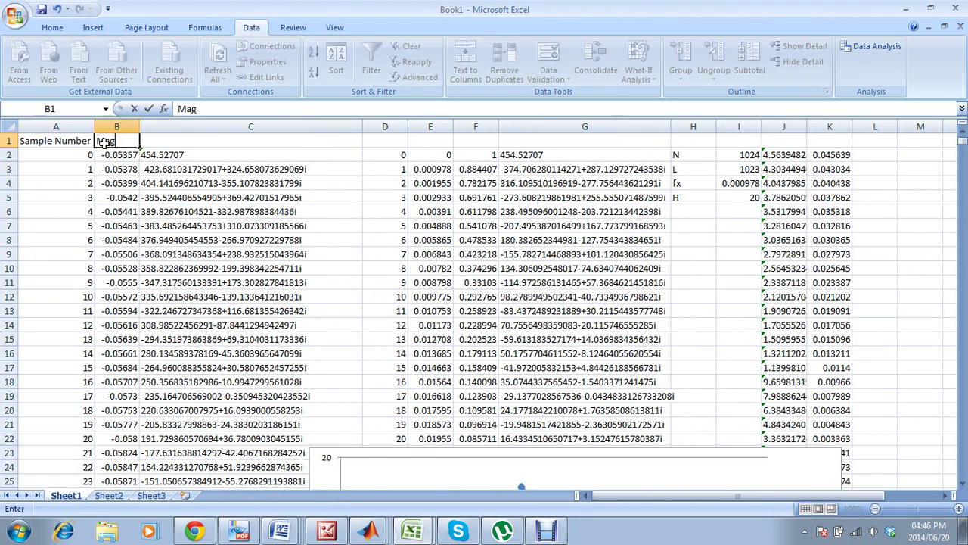
pyautogui.click(137, 190)
# Step: Label column C with the header 'fft' in C1, then select D1
pyautogui.click(156, 141)
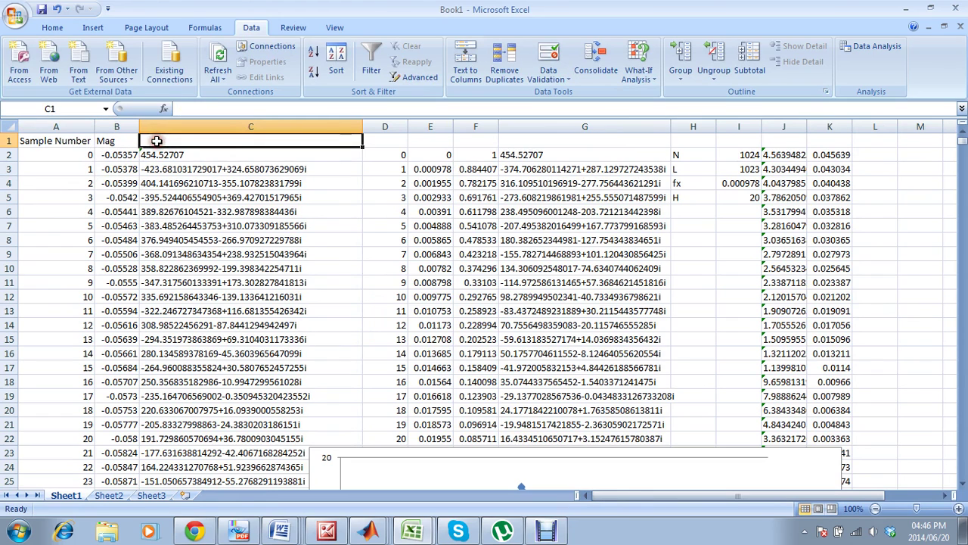
pyautogui.write('fft')
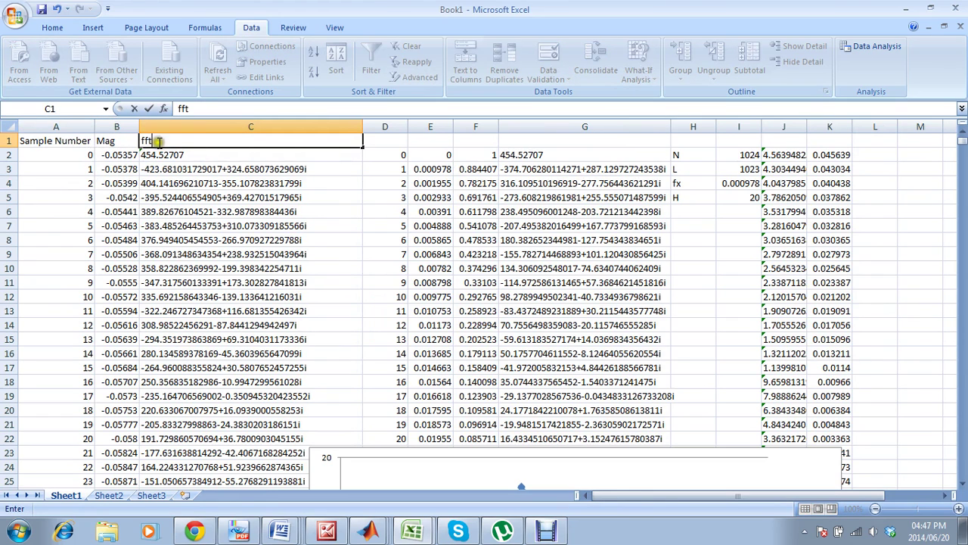
pyautogui.click(160, 210)
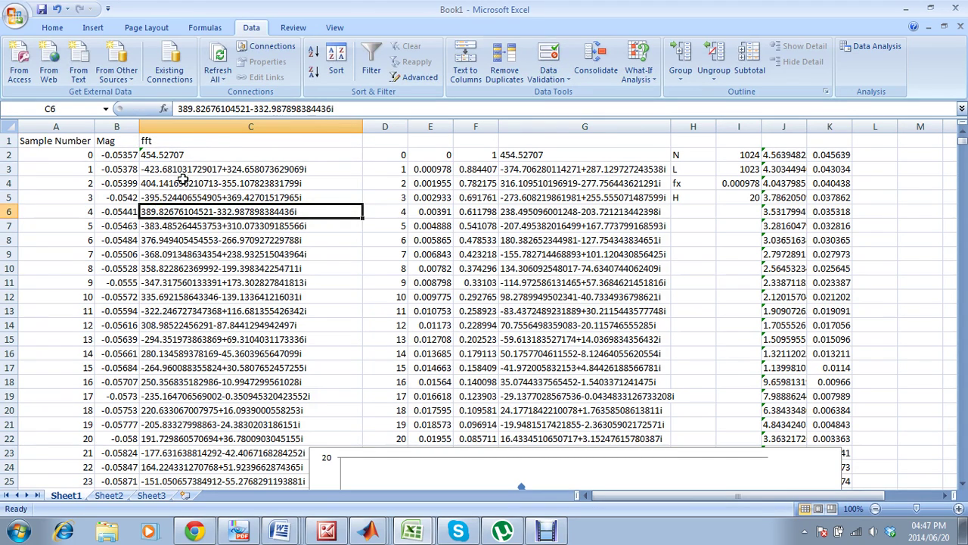
pyautogui.click(379, 141)
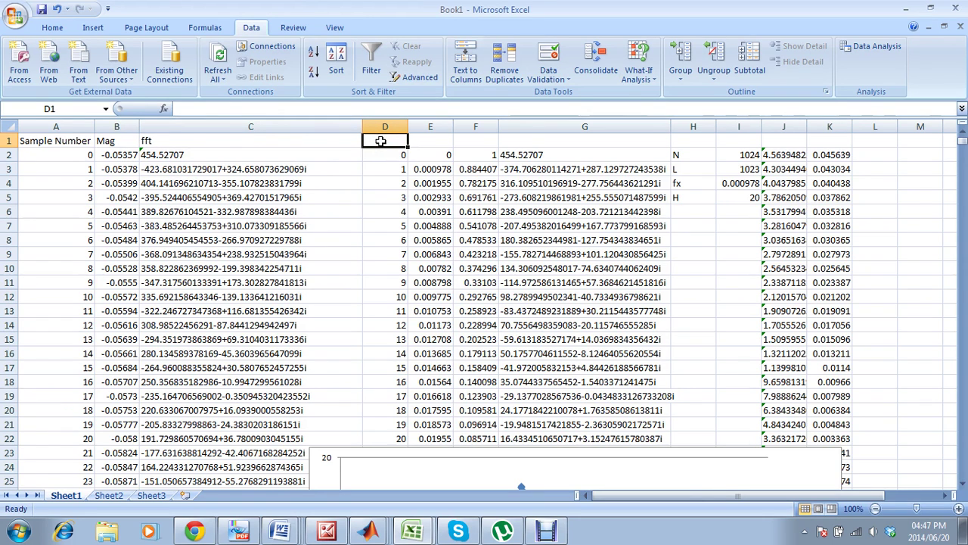
pyautogui.click(546, 529)
# Step: Resume the Debut recording and switch back to the Excel workbook
pyautogui.click(336, 474)
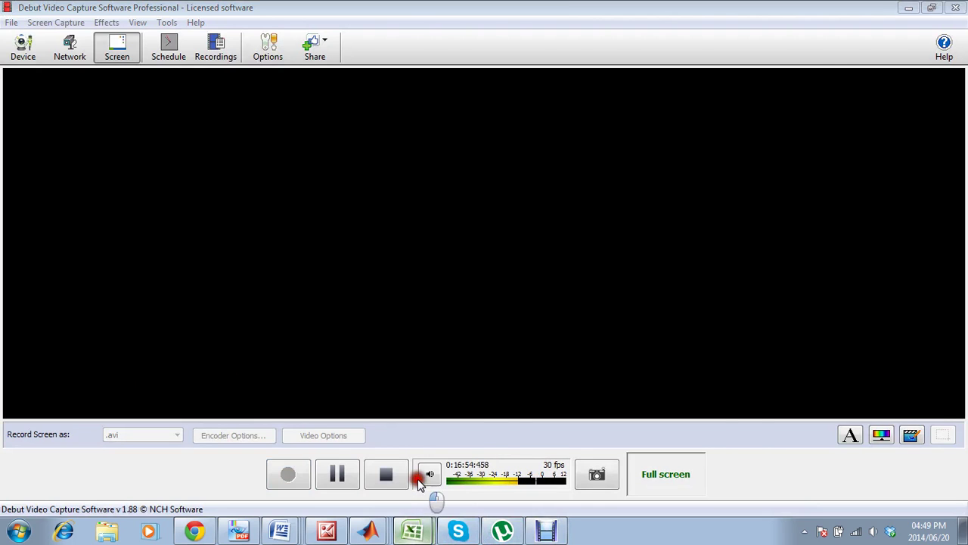
pyautogui.hotkey('alt', 'Tab')
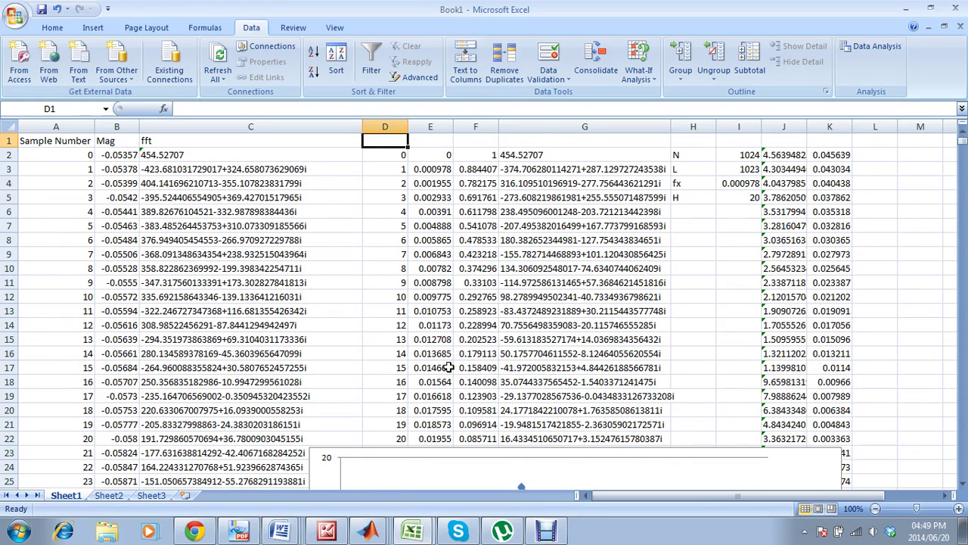
# Step: Enter the headers 'n' in D1 and 'abs(nfx)' in E1
pyautogui.write('n')
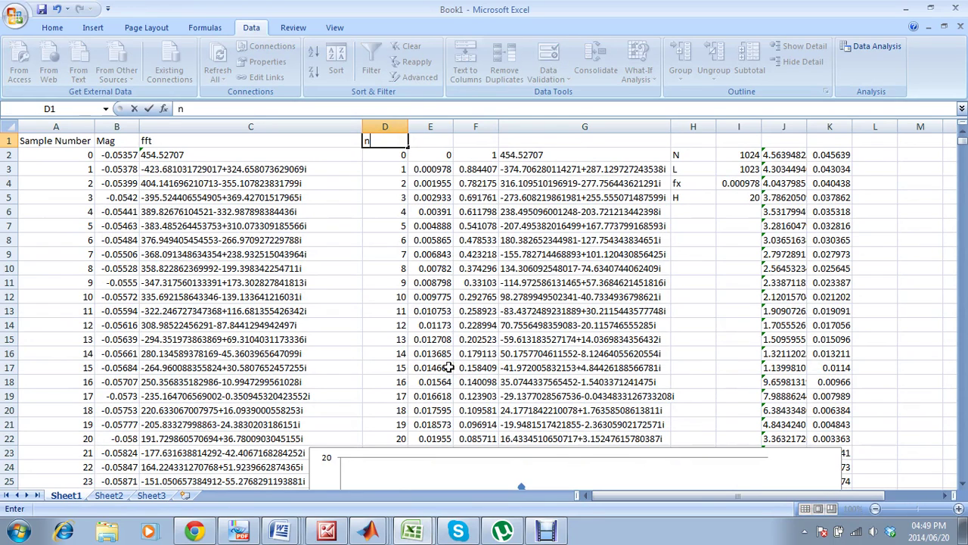
pyautogui.click(419, 138)
pyautogui.write('nfx')
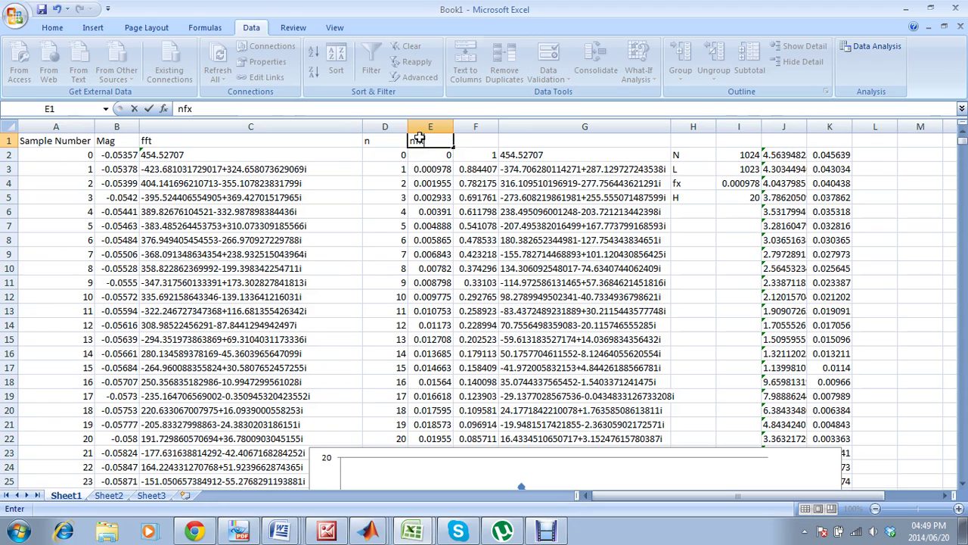
pyautogui.hotkey('ctrl', 'Return')
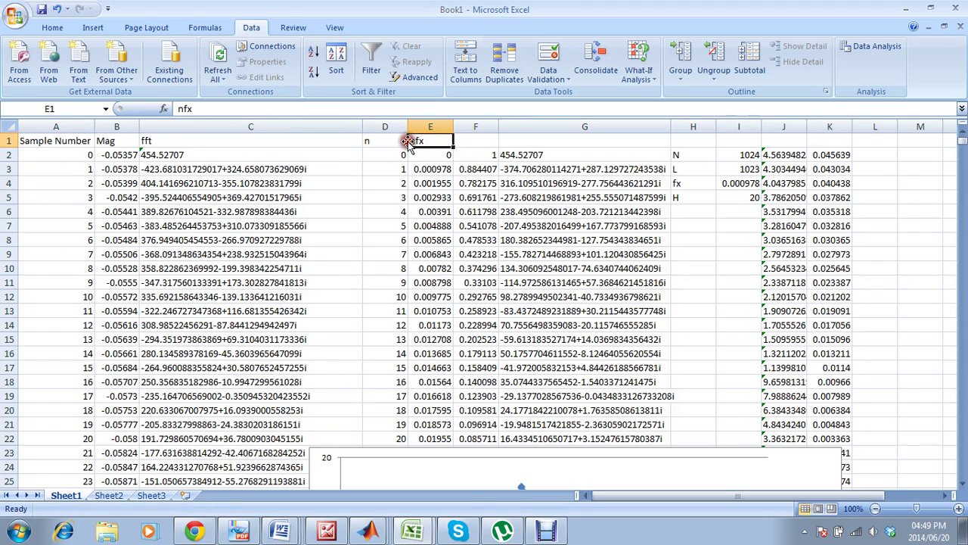
pyautogui.click(178, 109)
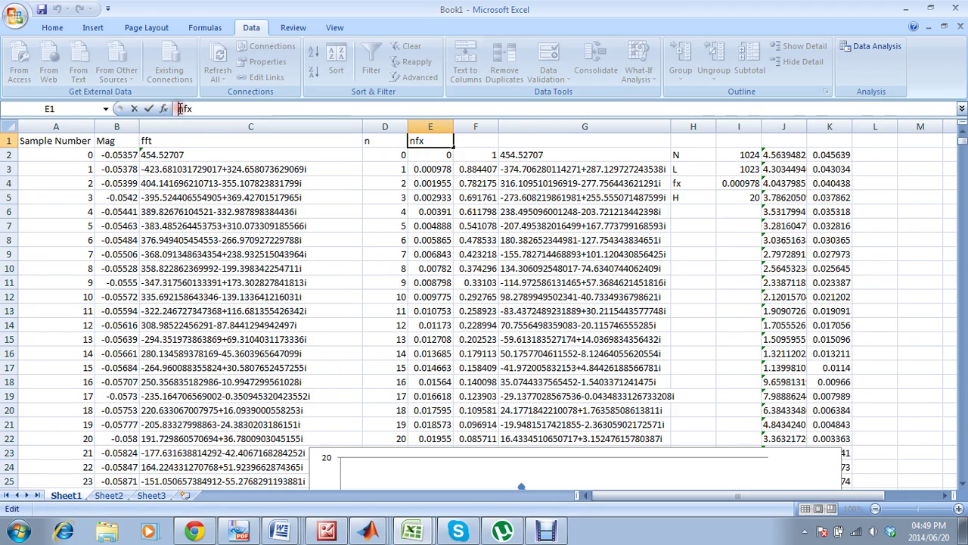
pyautogui.write('abs(')
pyautogui.press('End')
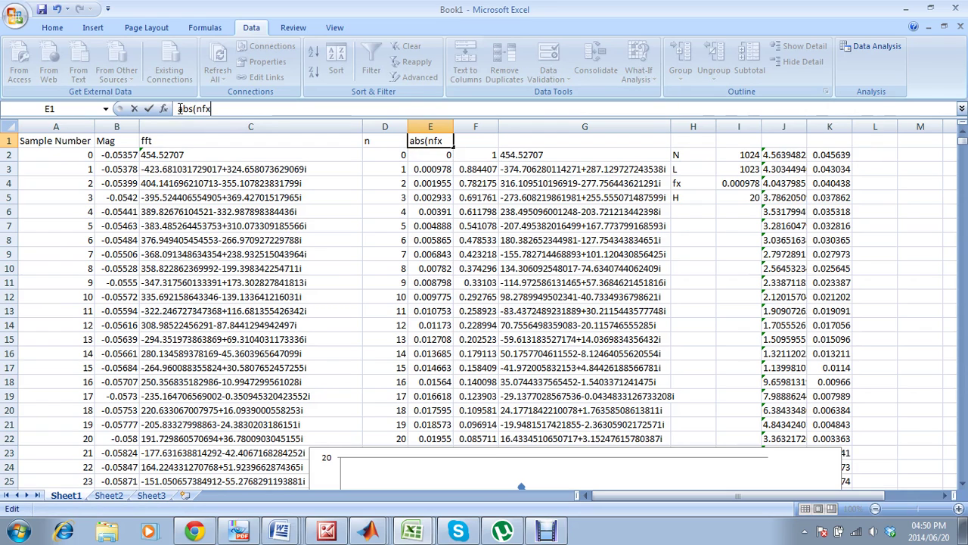
pyautogui.write(')')
pyautogui.click(401, 182)
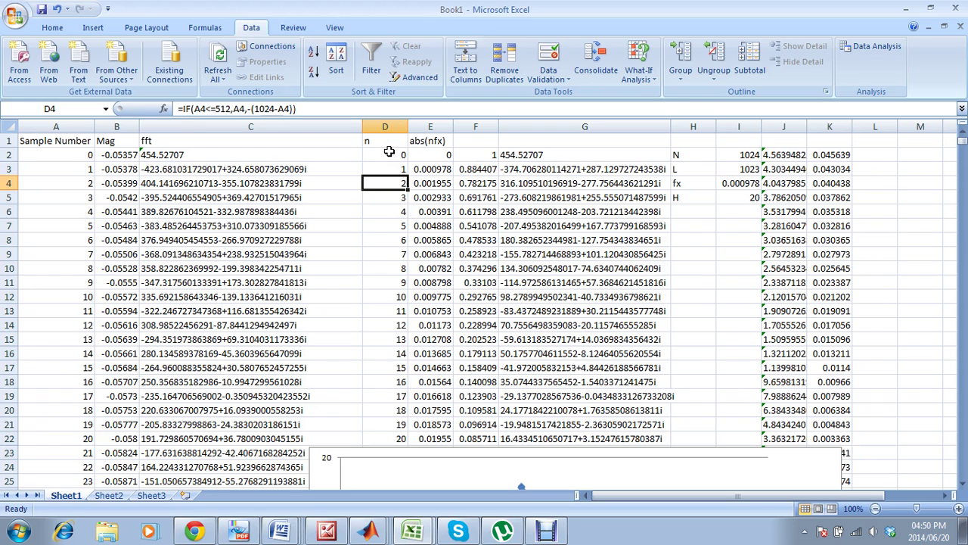
# Step: Enter the headers 'Up Oper' in F1 and 'upOp*fft' in G1
pyautogui.click(471, 144)
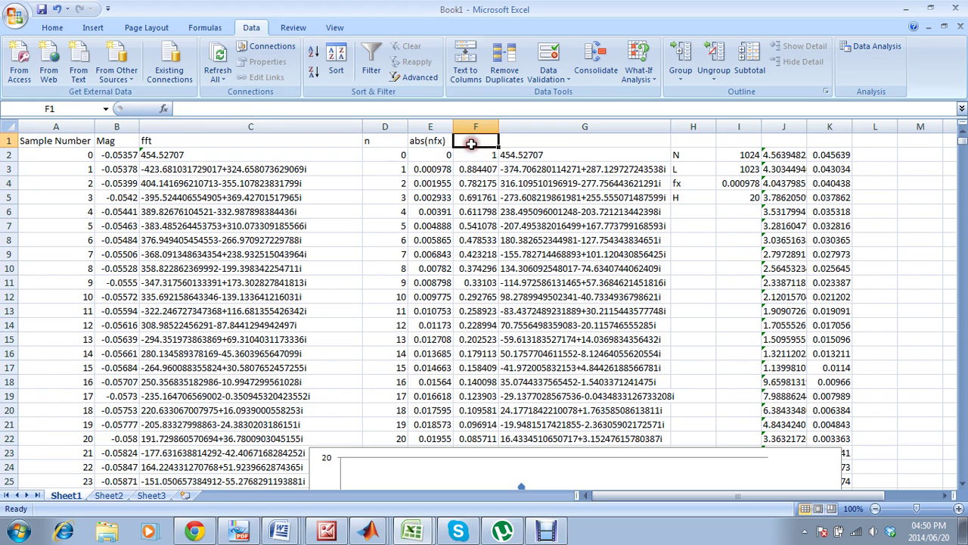
pyautogui.write('Up')
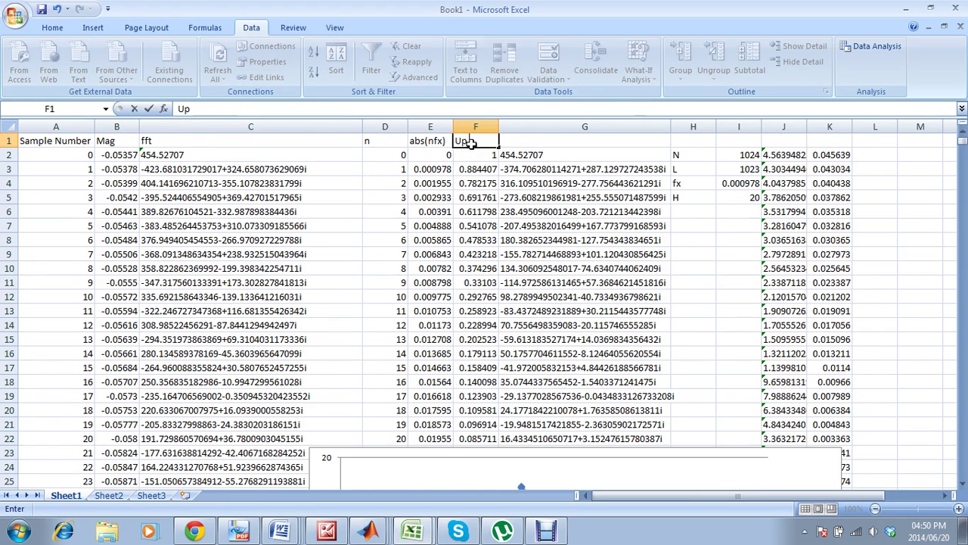
pyautogui.write(' Oper')
pyautogui.click(605, 139)
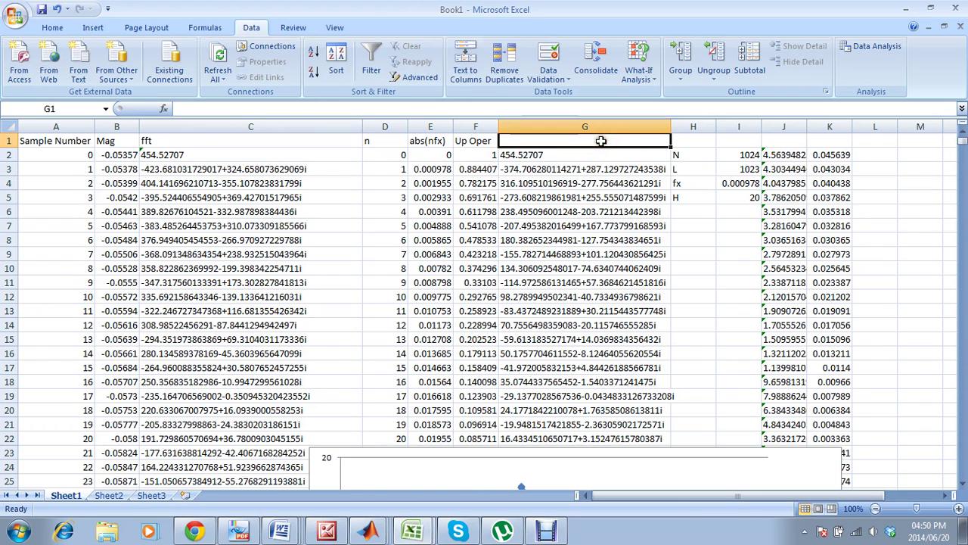
pyautogui.write('up')
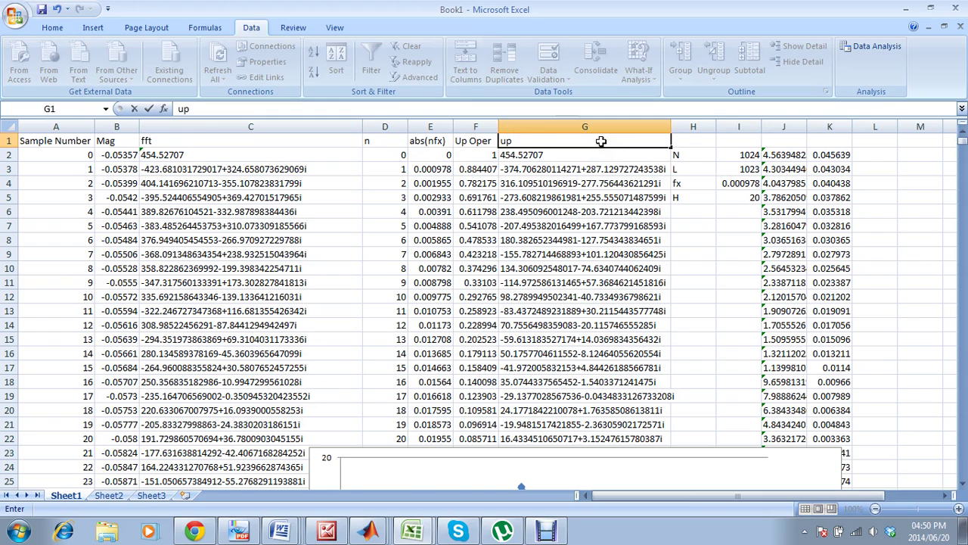
pyautogui.write('Op*fft')
pyautogui.click(689, 145)
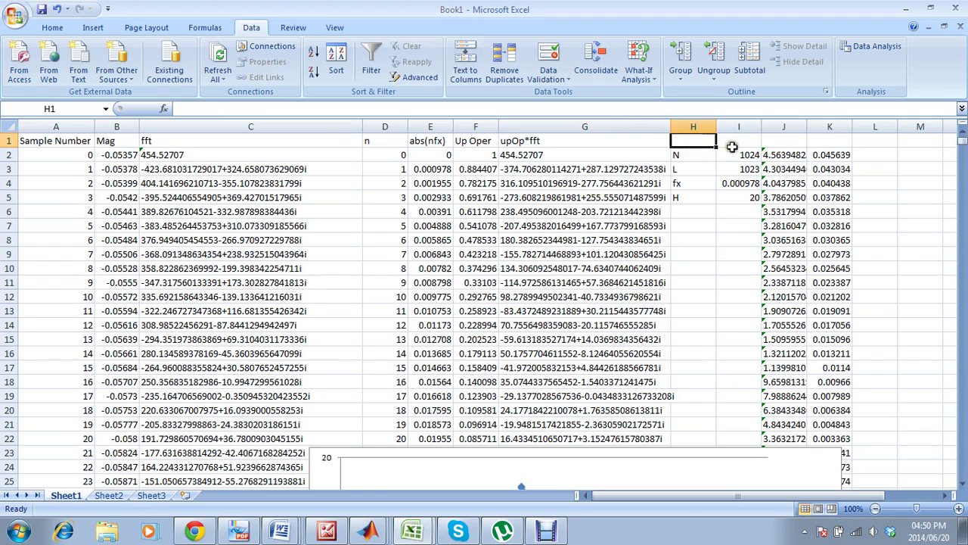
# Step: Enter the headers 'ifft' in J1 and 'ifft*1' in K1
pyautogui.click(779, 141)
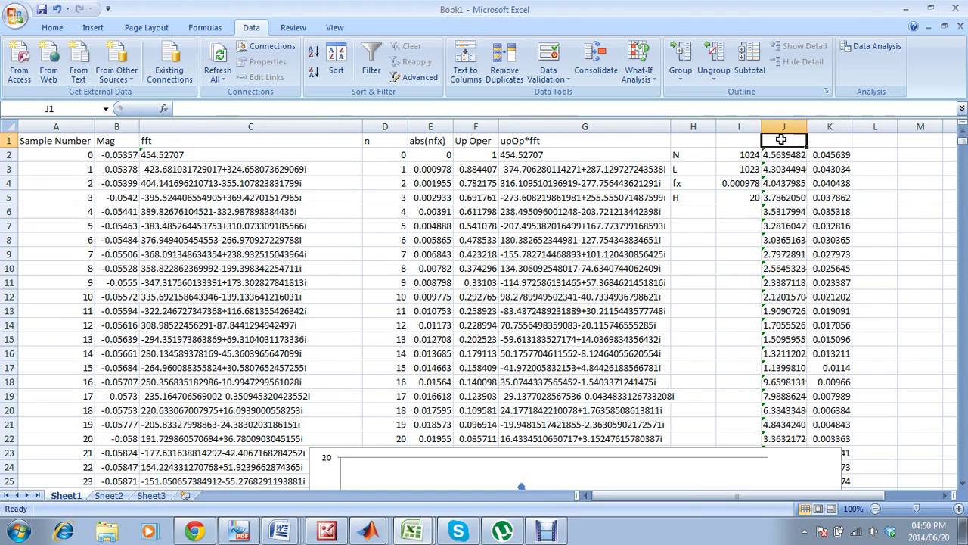
pyautogui.write('iff')
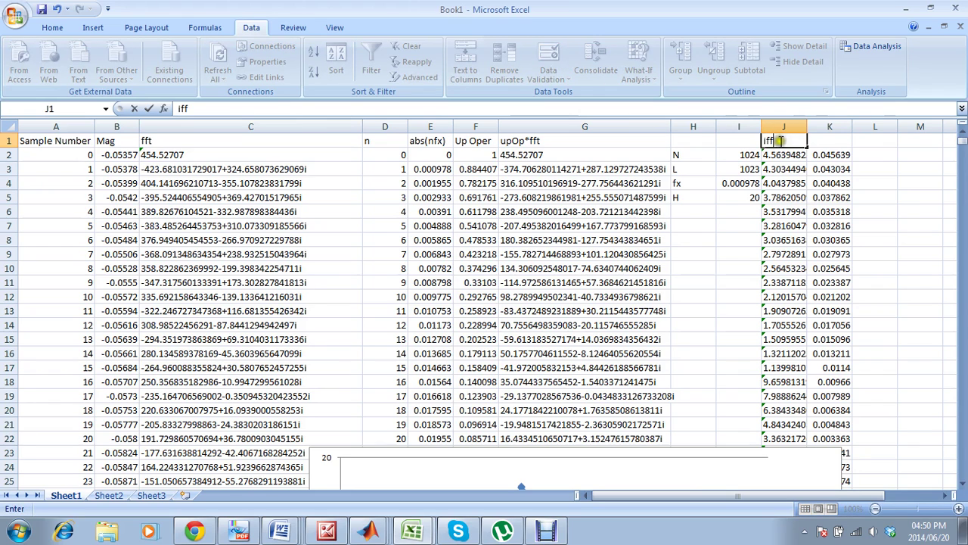
pyautogui.write('t')
pyautogui.click(826, 137)
pyautogui.write('ifft')
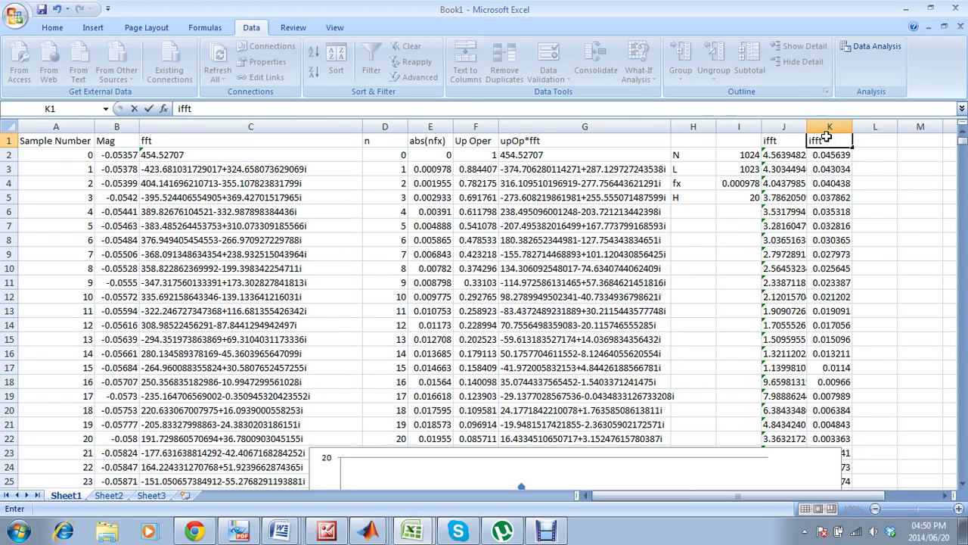
pyautogui.write('*1')
pyautogui.click(815, 211)
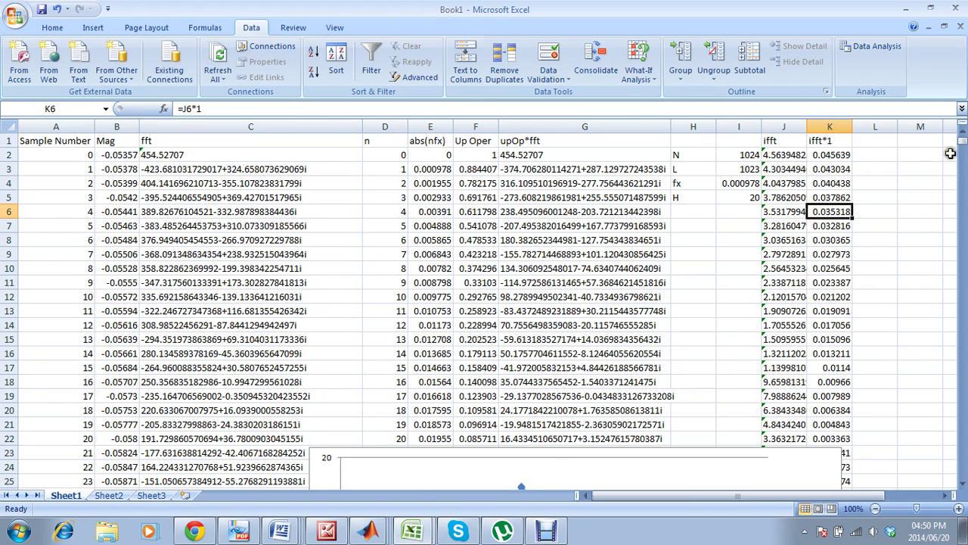
pyautogui.click(962, 483)
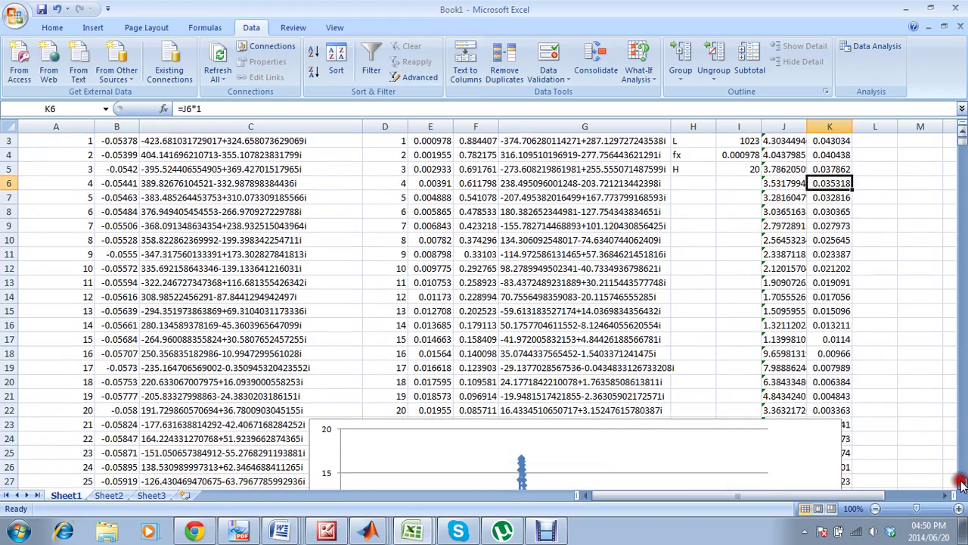
# Step: Scroll down to bring the full Old, New and 30 m scatter chart into view
pyautogui.moveTo(961, 482); pyautogui.dragTo(962, 484)
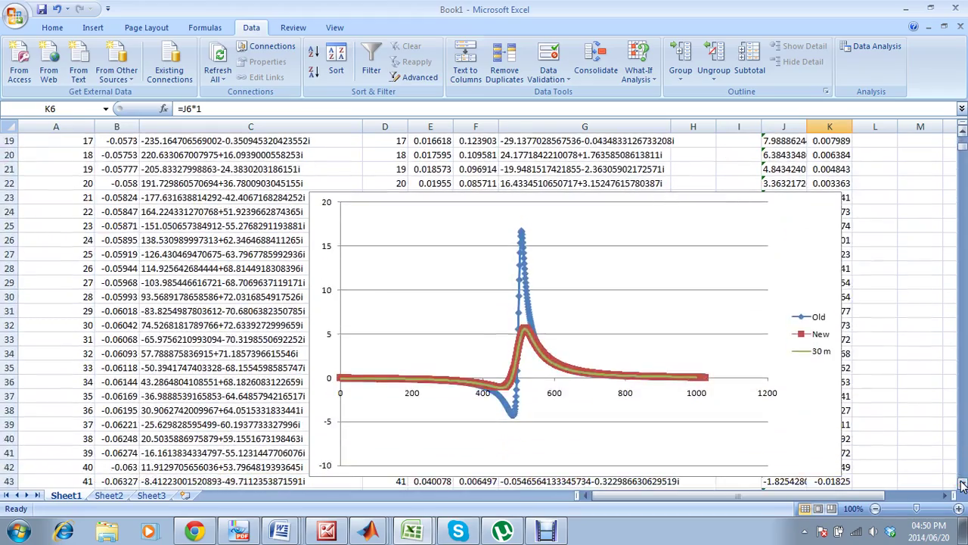